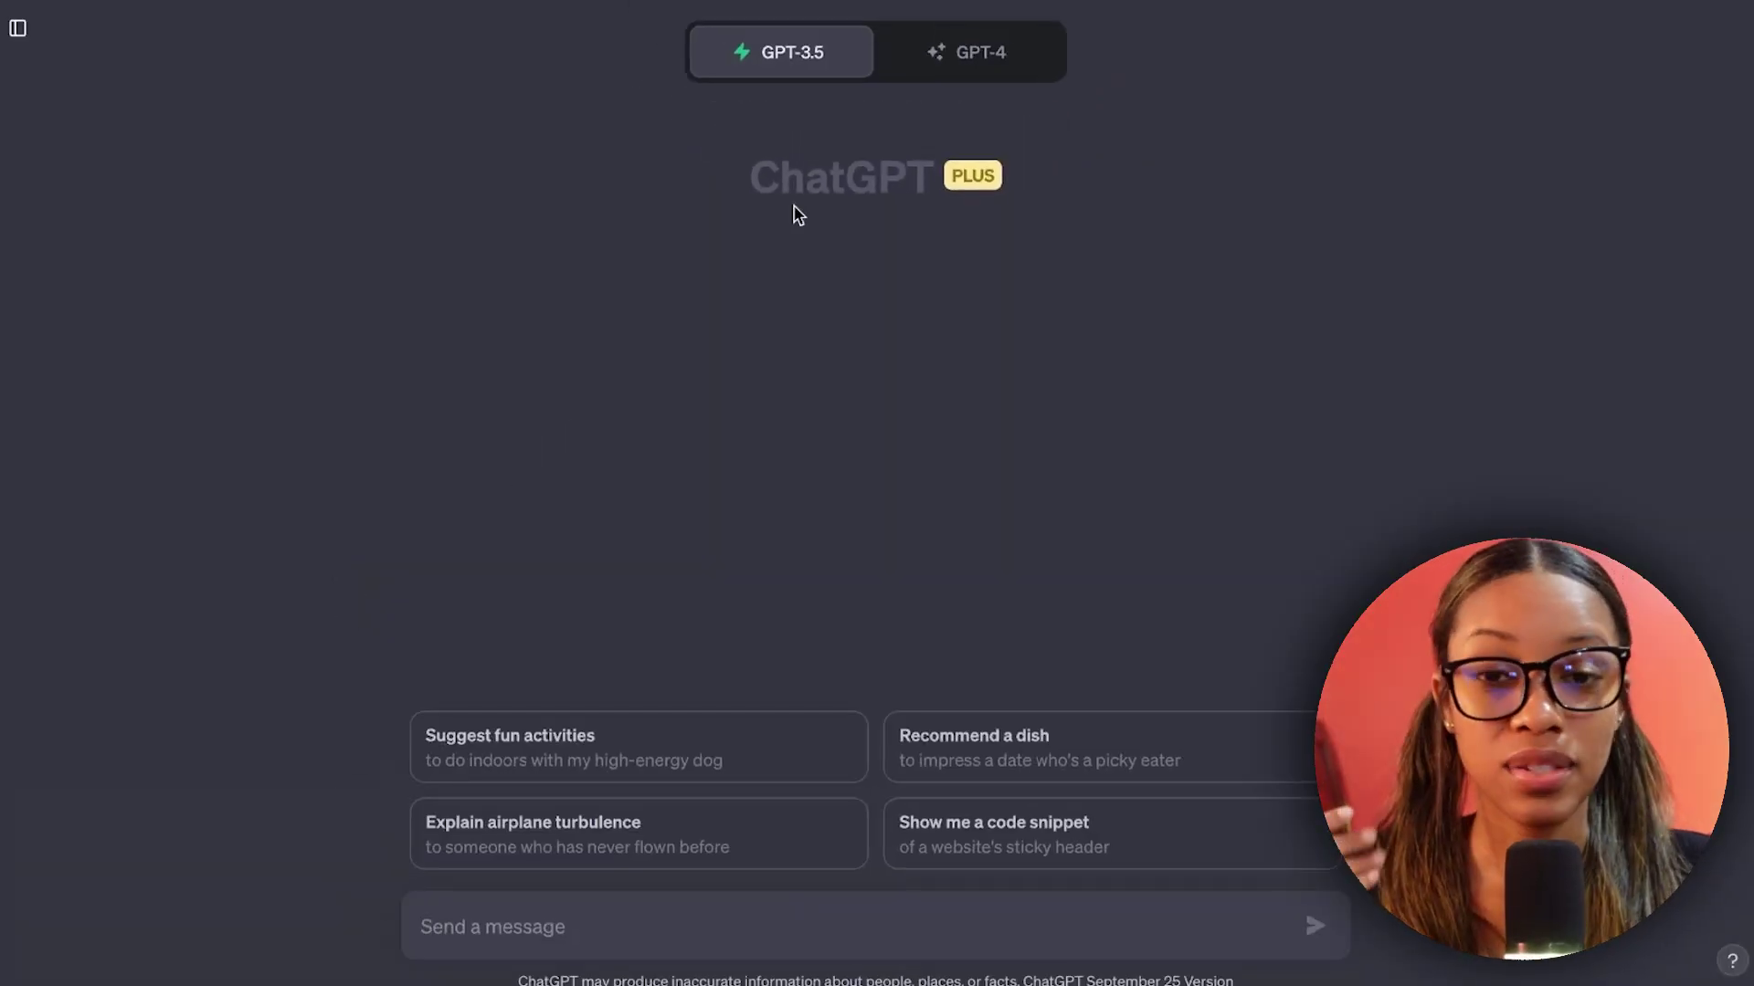
Draft a movie trailer prompt requesting an image prompt and voice-over per scene, with "intense" as the descriptive word and "20 second" as the length
mouse_move(798, 63)
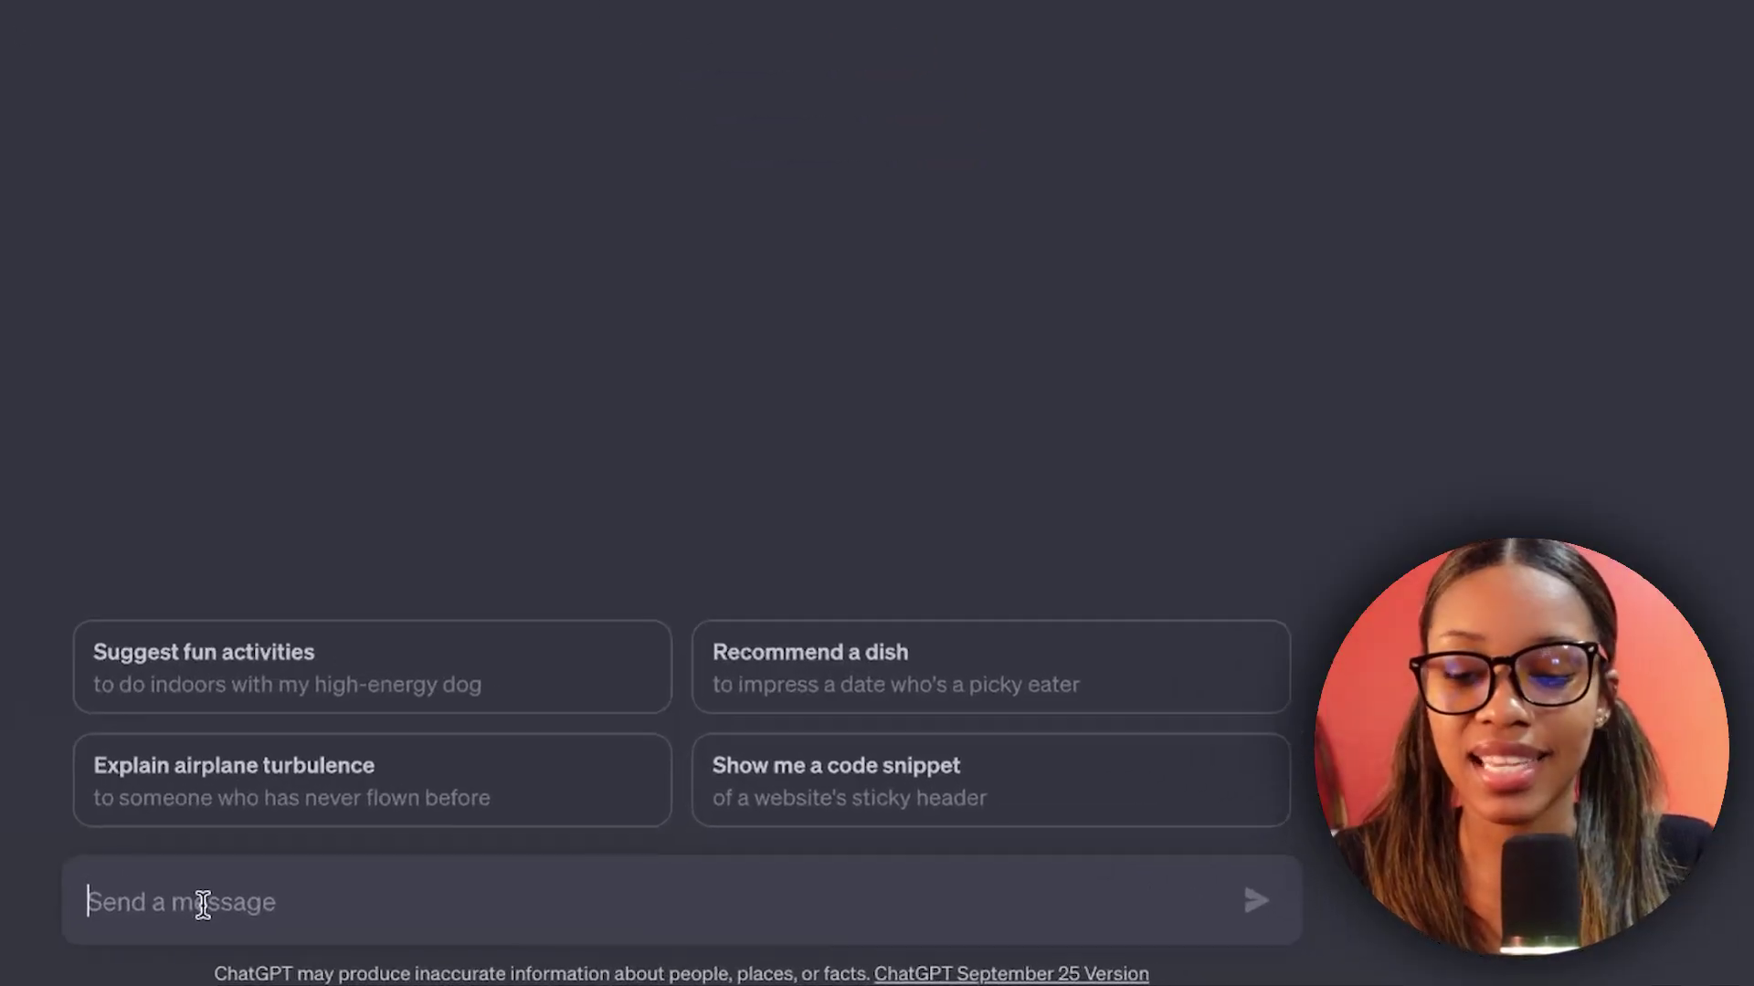
type("generate me a (descriptive word) (length) movie trailer about (explanation of trailer) for each trailer scene i want to give me an image prompt idea and then the voice over for each image.")
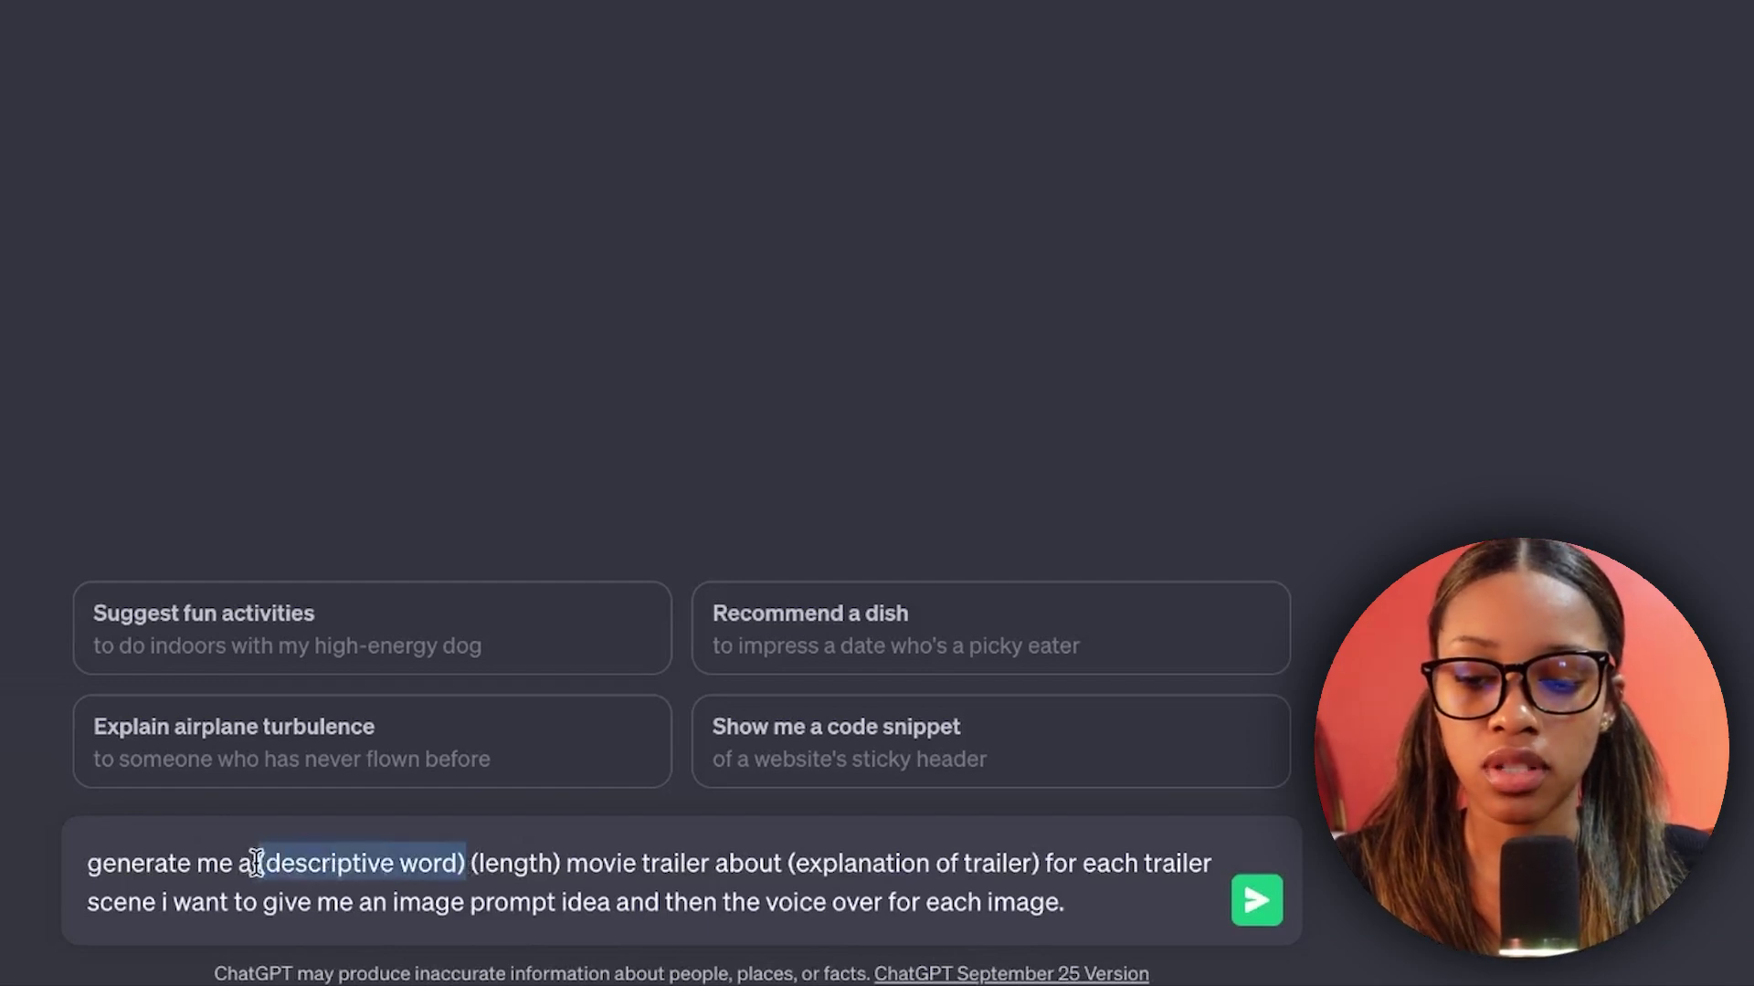
type("intens")
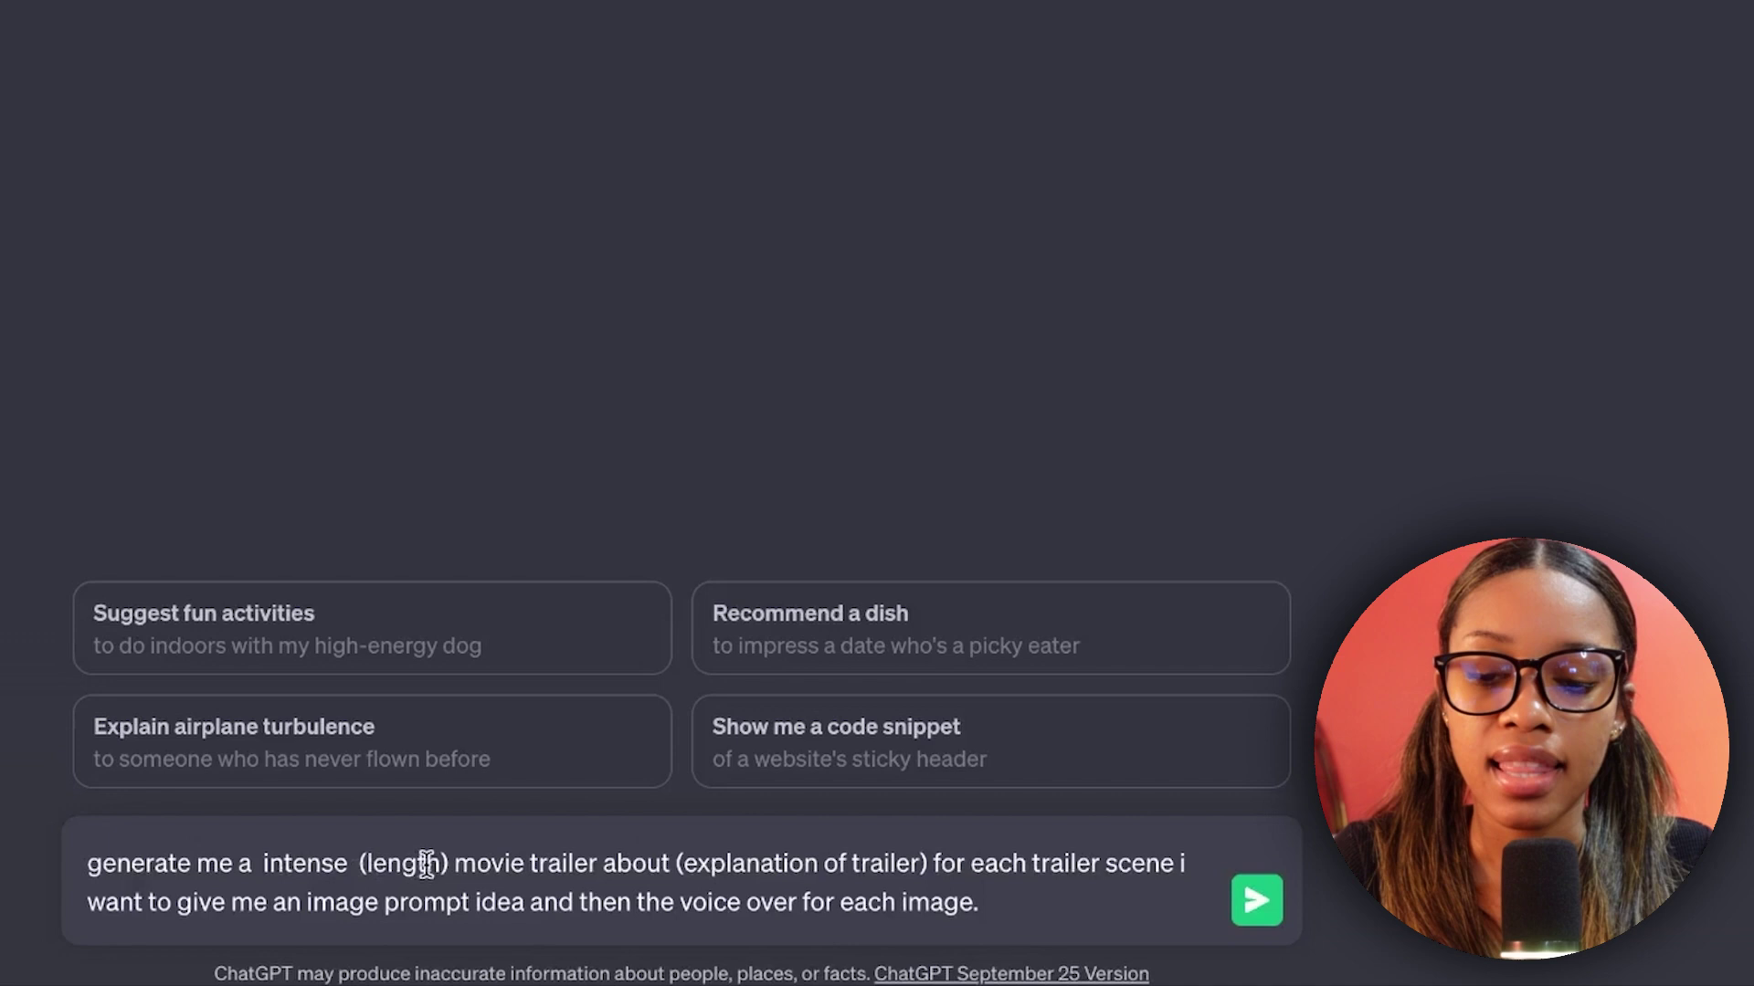
key("BackSpace")
type("20")
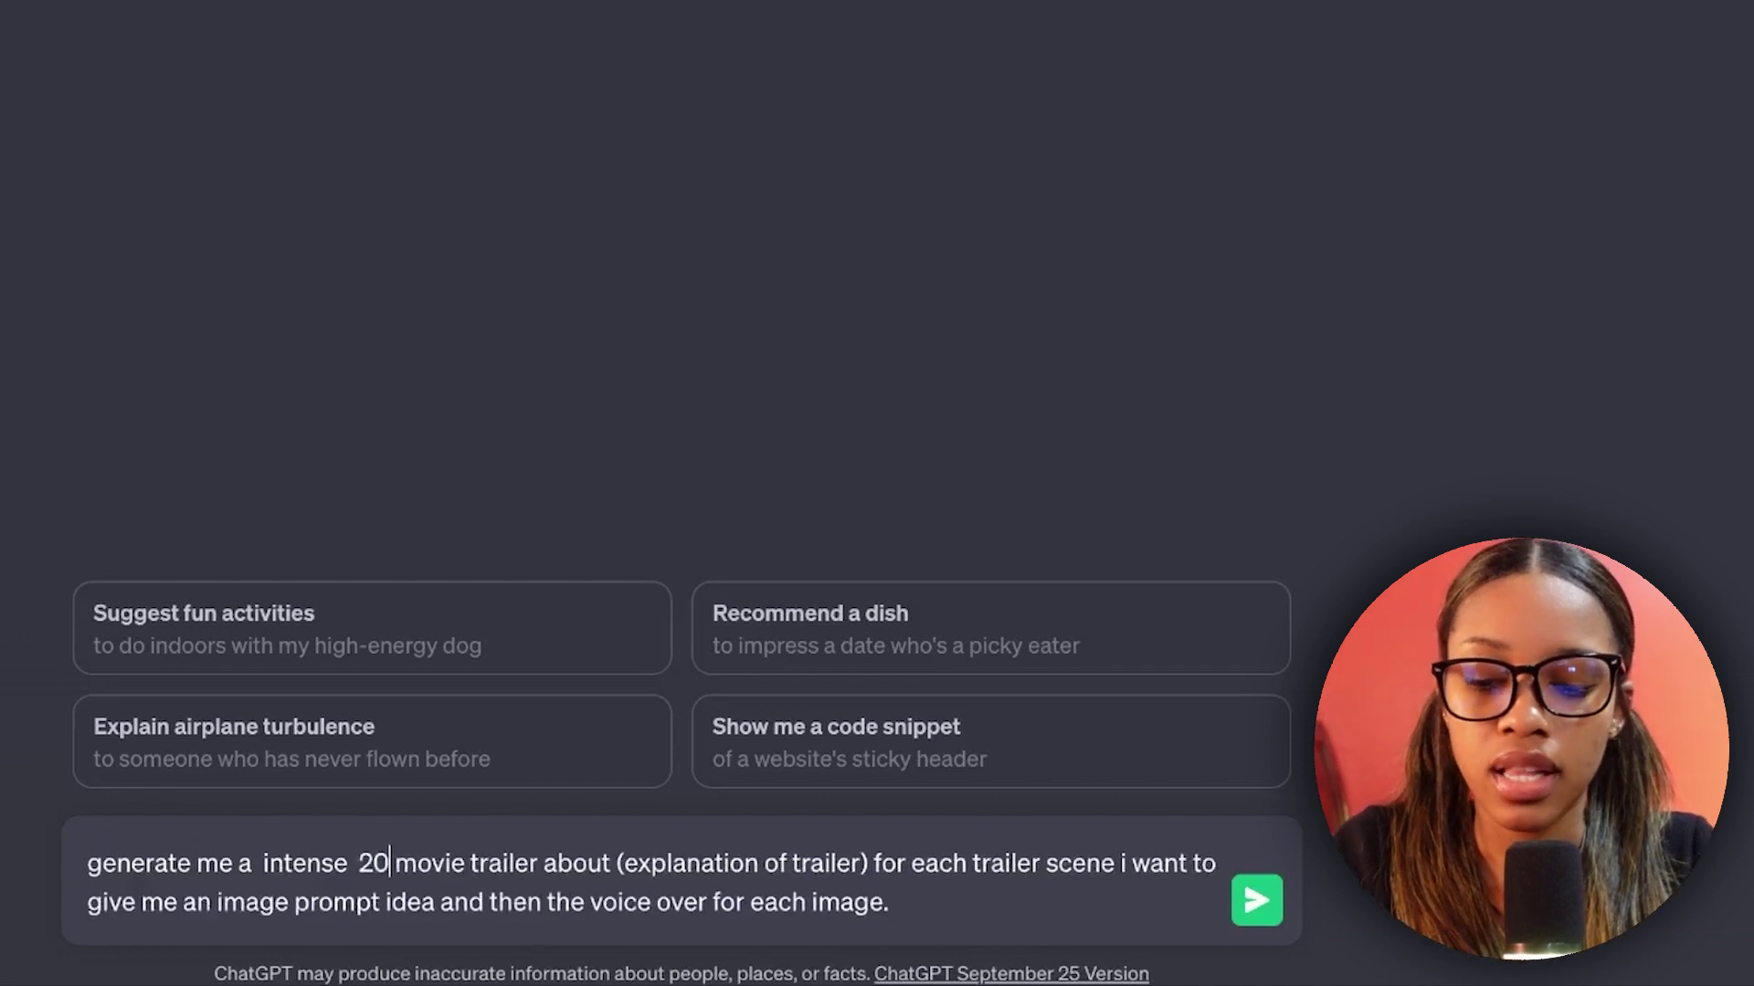
type(" second")
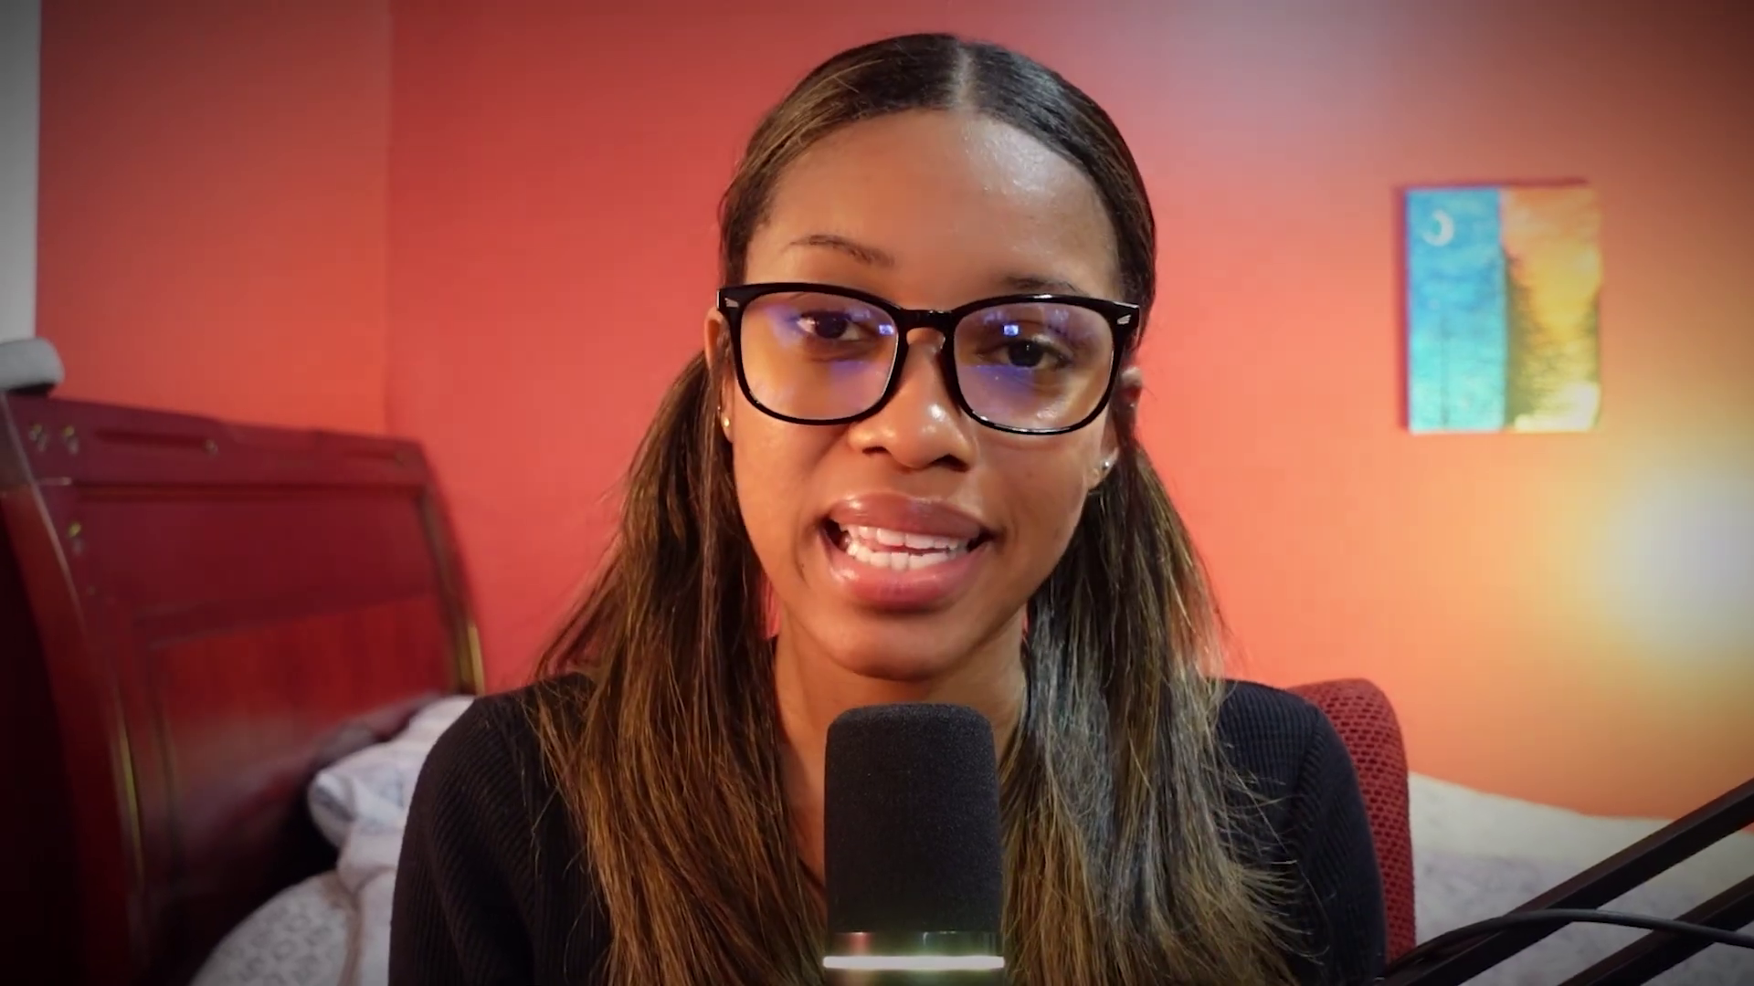
Complete the prompt with a space exploration journey to a planet already inhabited by advanced humans from a lost spaceship, and submit it
left_click_drag(706, 746, 394, 844)
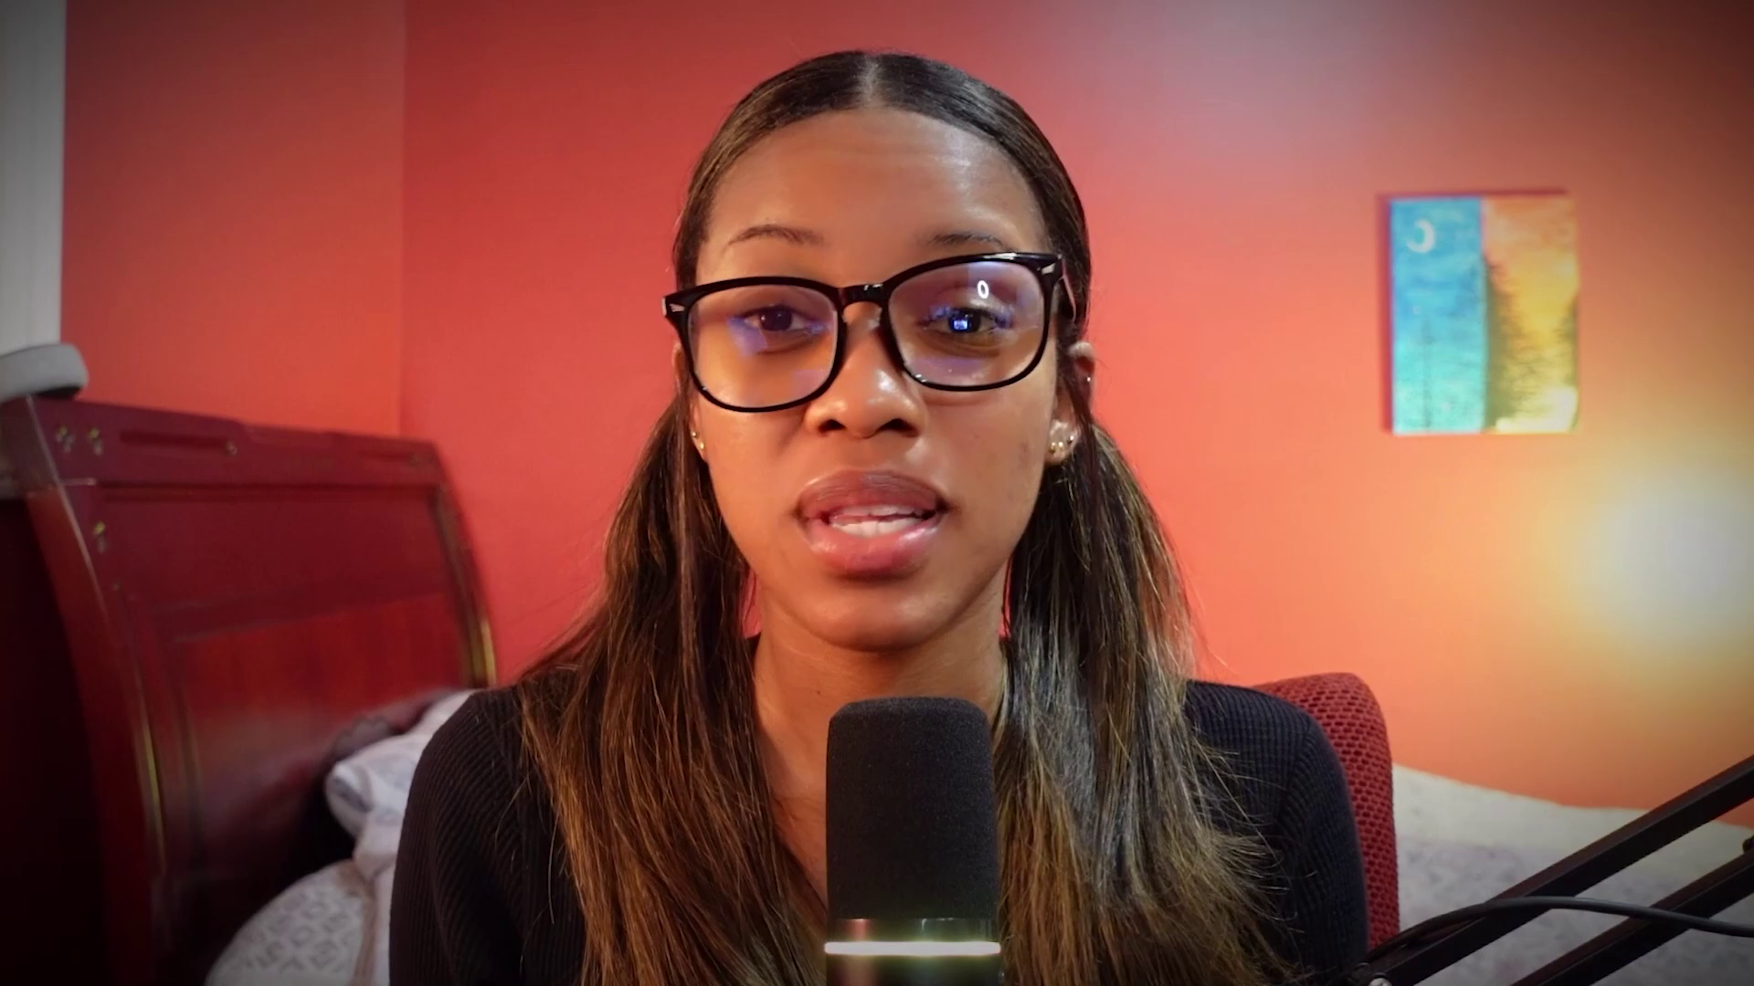
left_click_drag(225, 902, 179, 857)
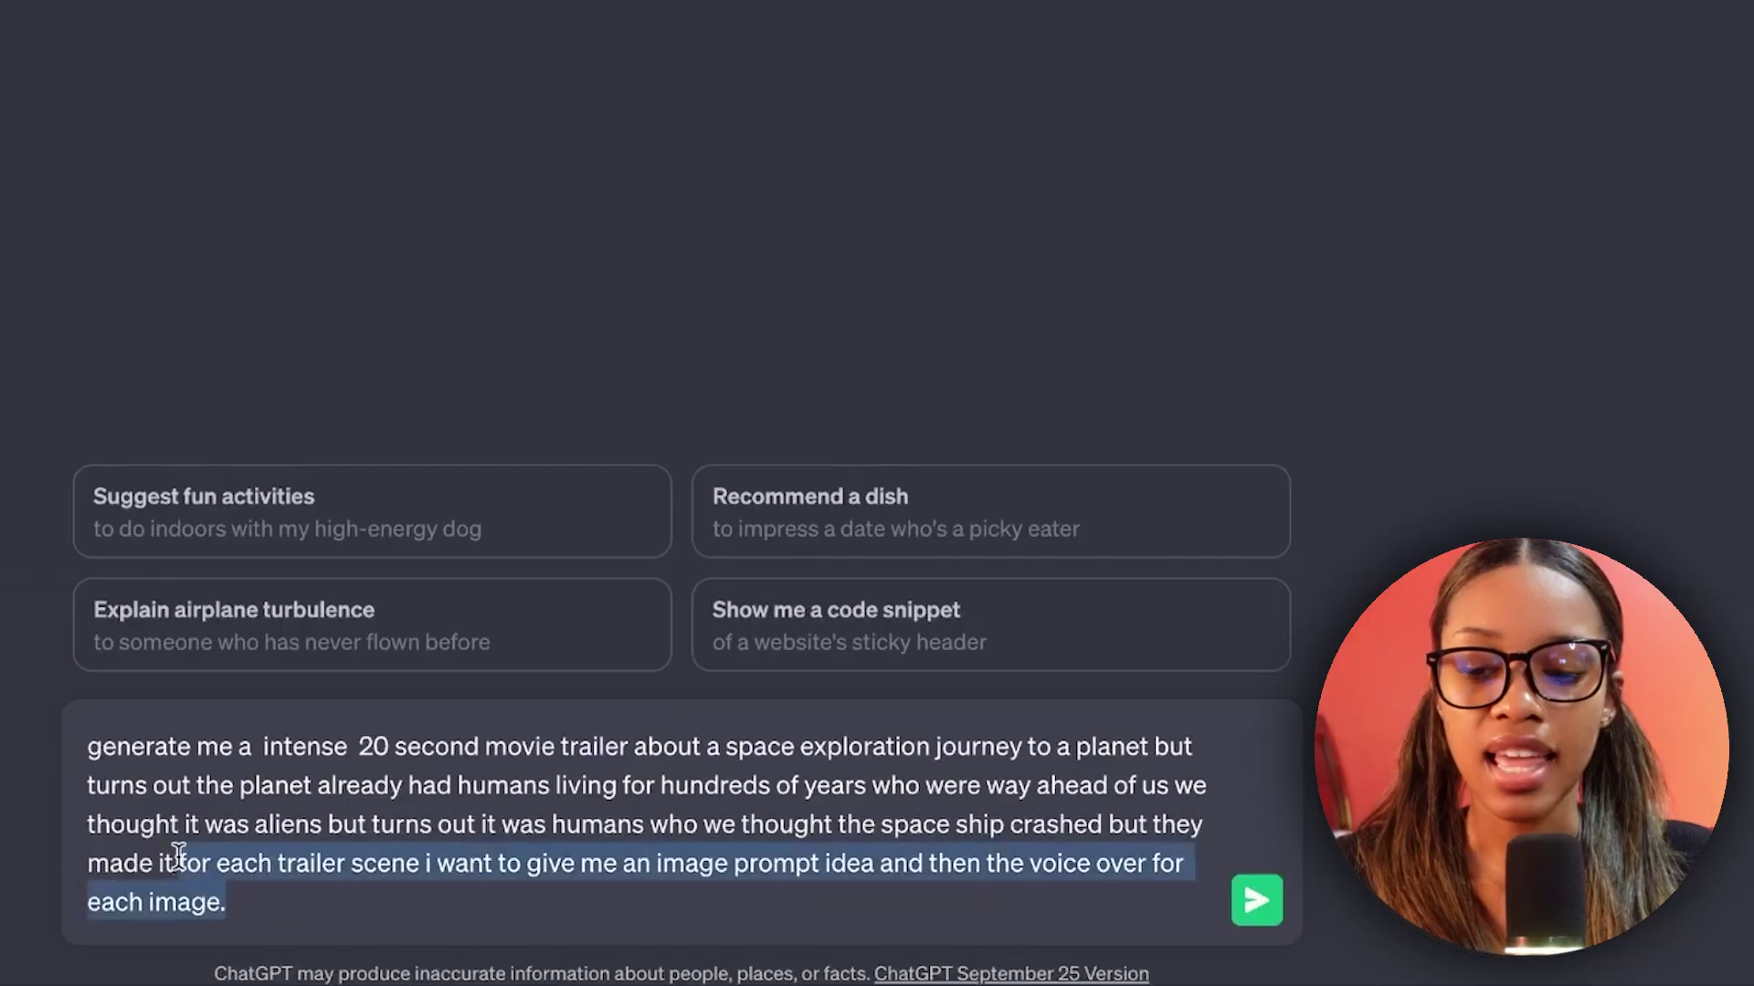
left_click(366, 913)
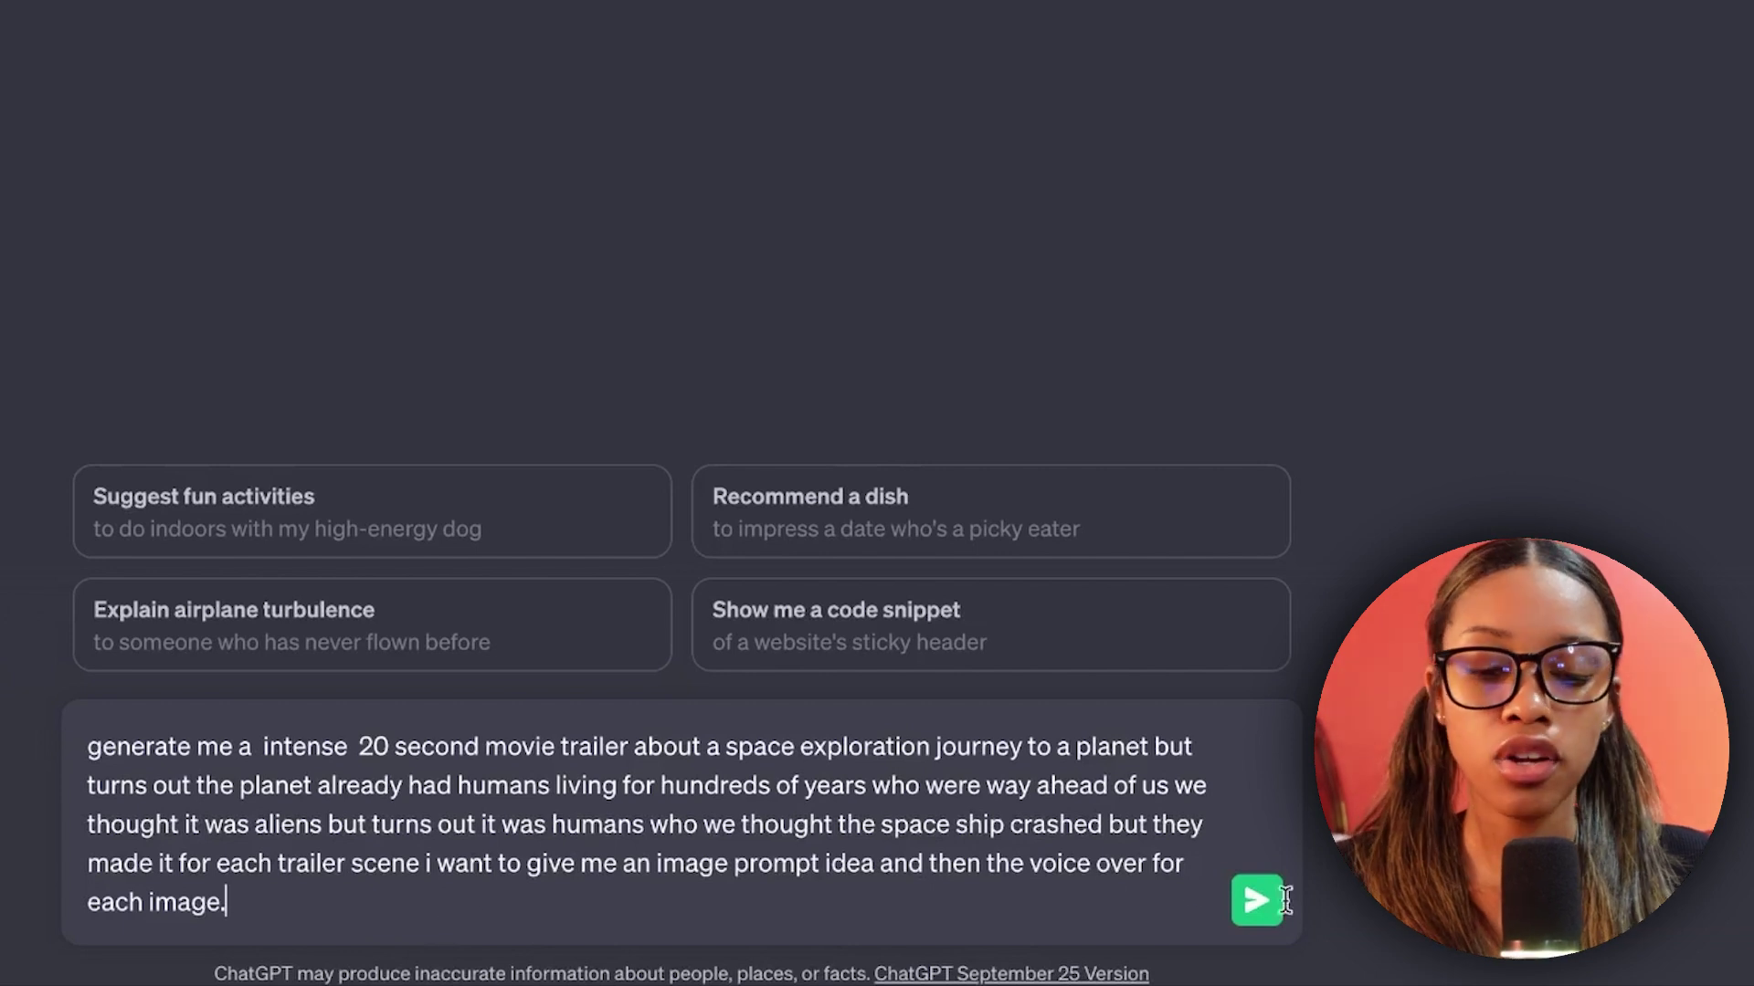
left_click(1260, 901)
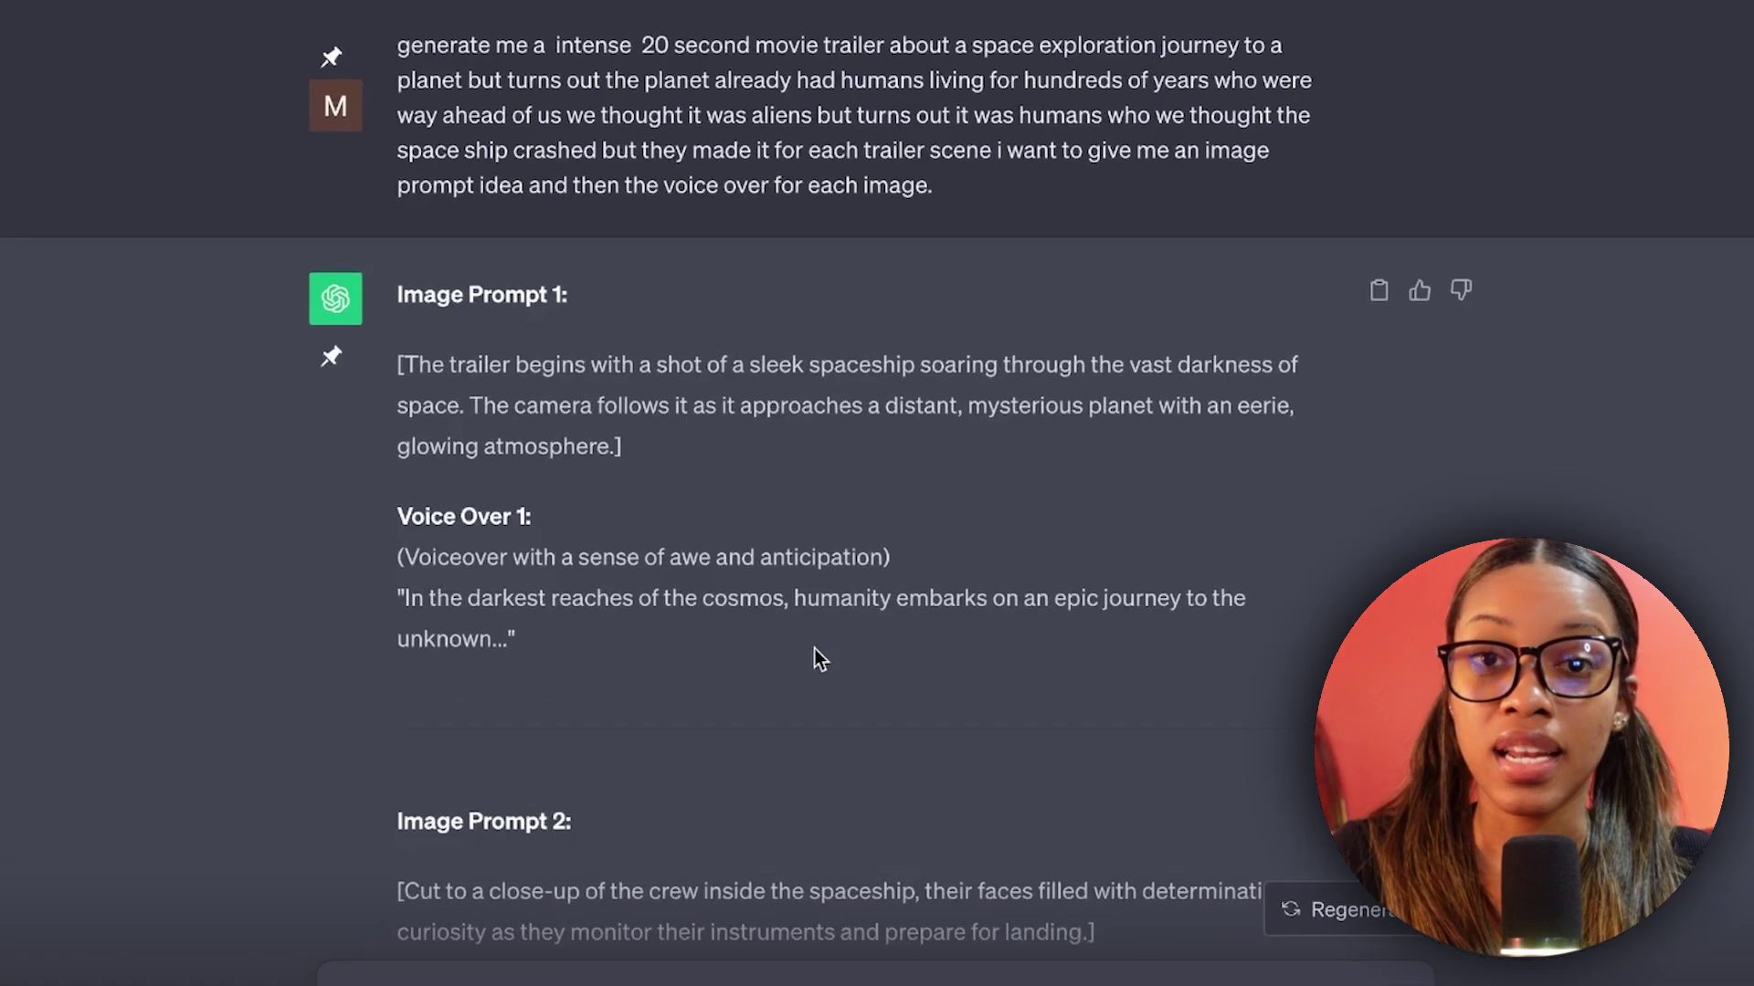
Review the generated image prompts and voice-over lines scene by scene, focusing on Image Prompt 1 and Voice Over 1
scroll(811, 655, "down", 15)
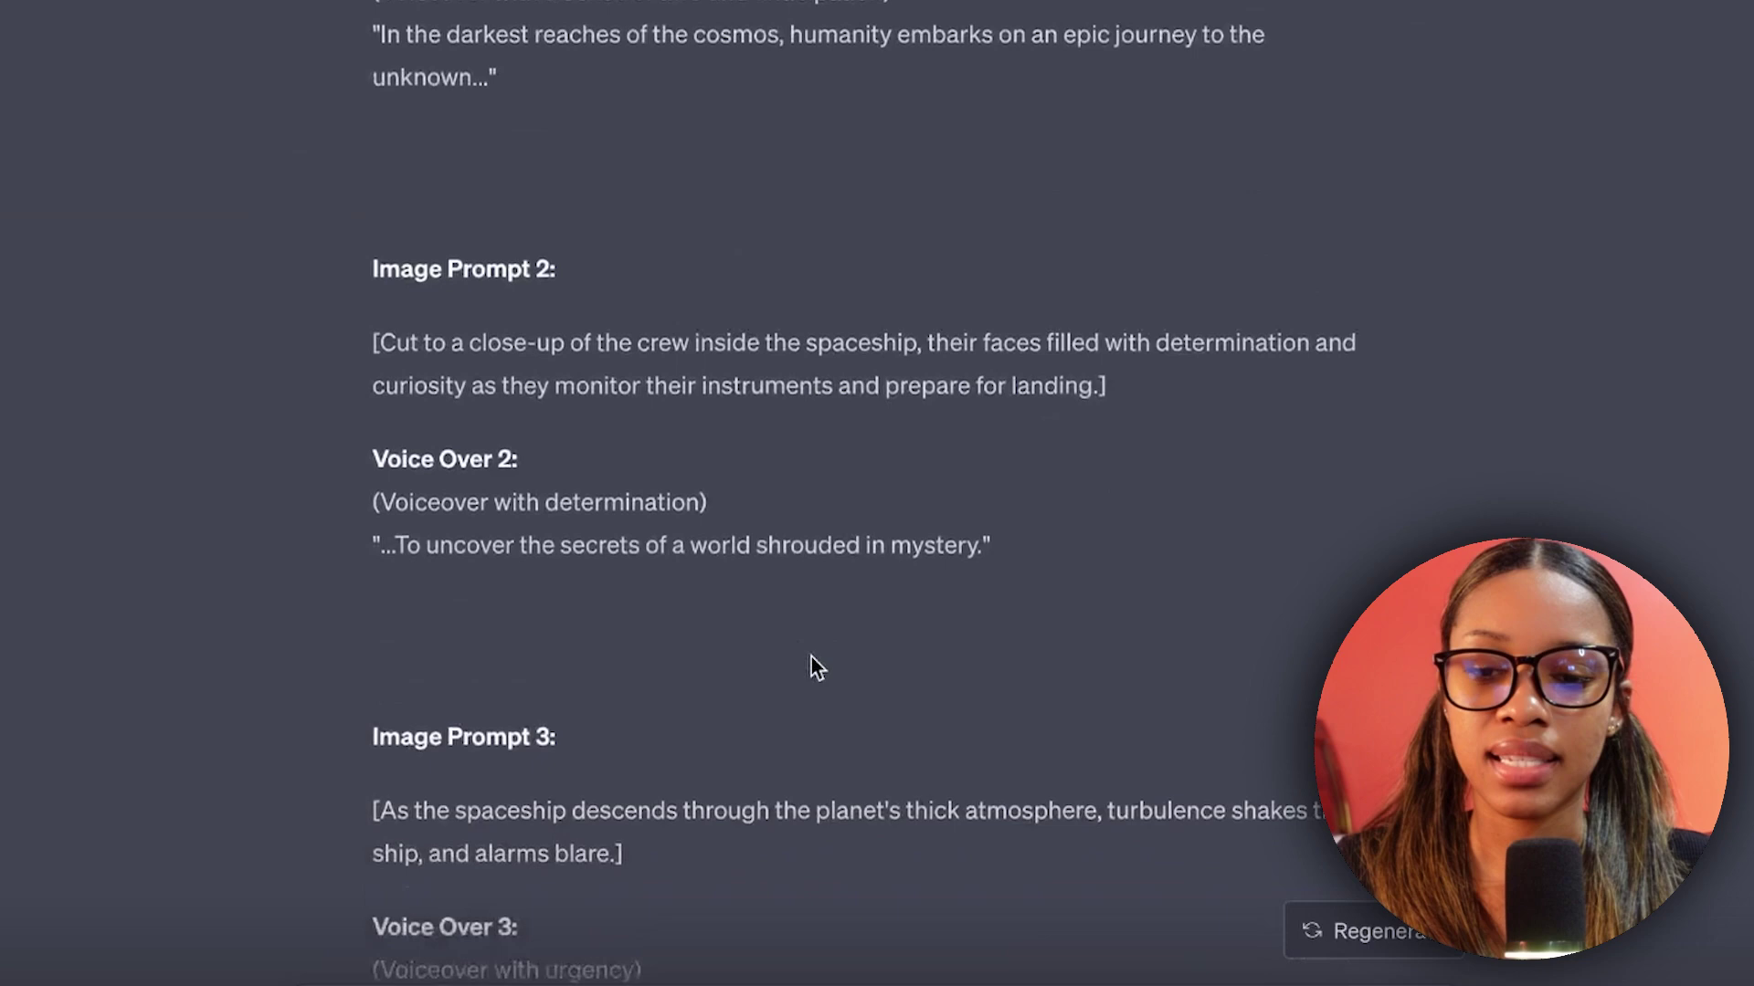
scroll(811, 656, "down", 10)
scroll(811, 655, "up", 20)
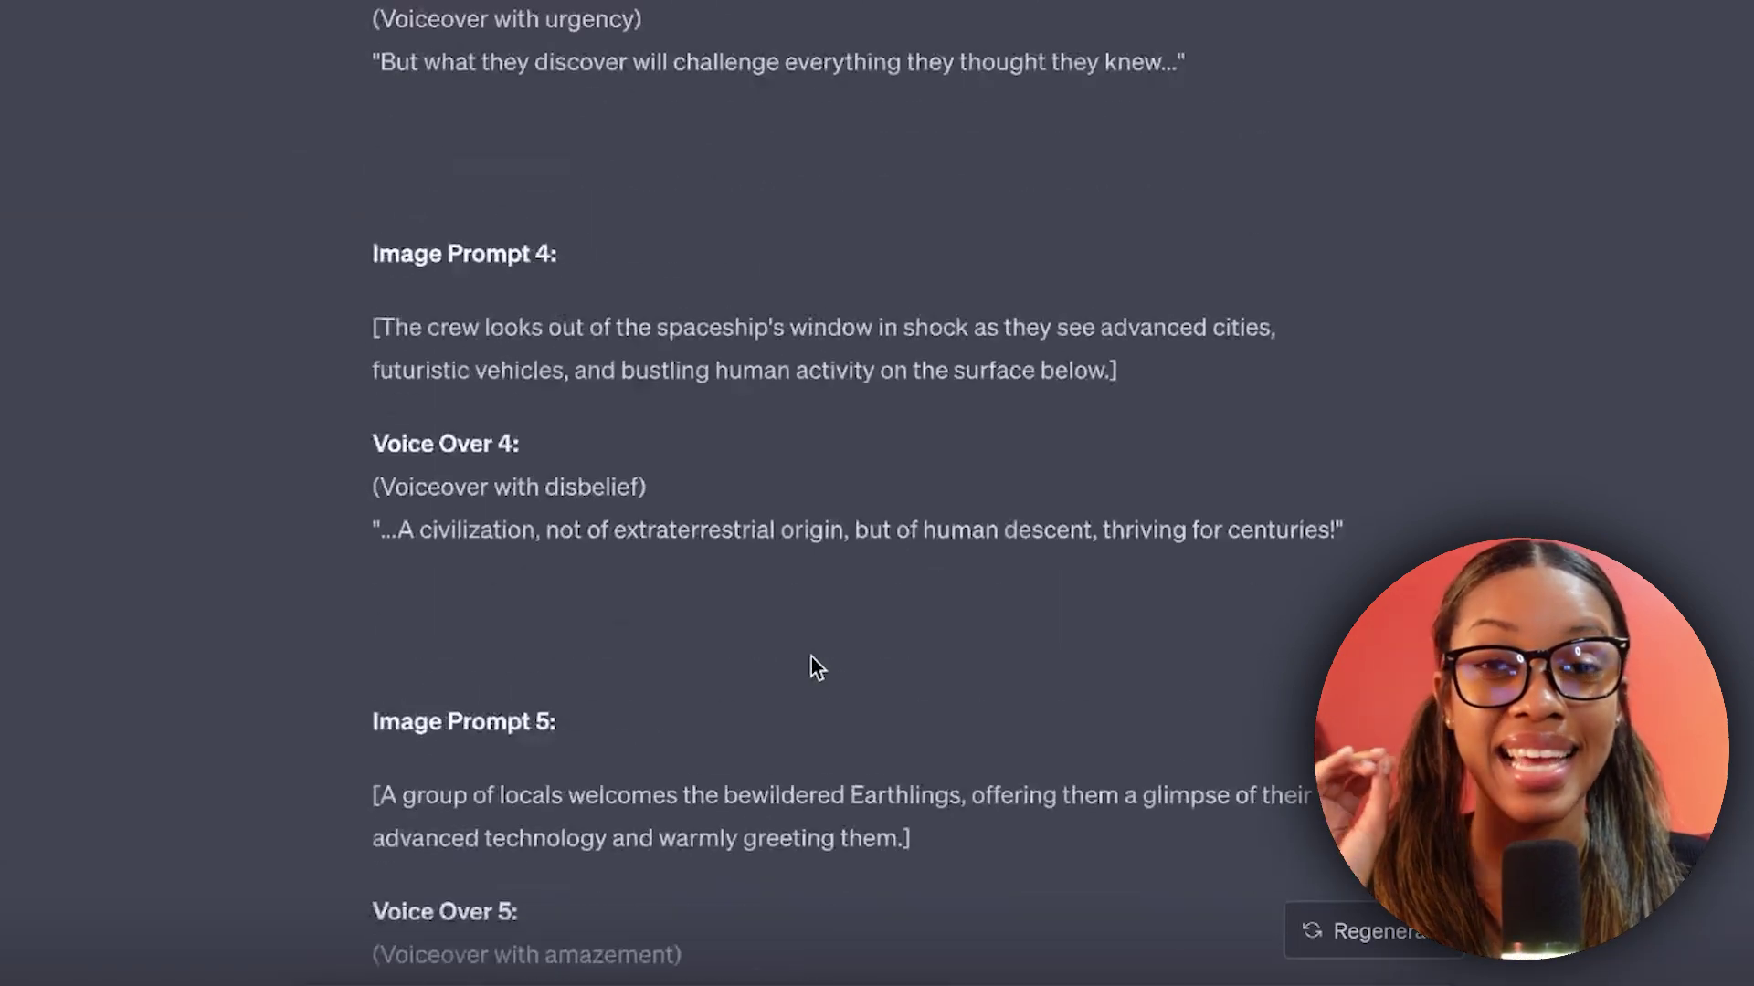
scroll(811, 656, "up", 5)
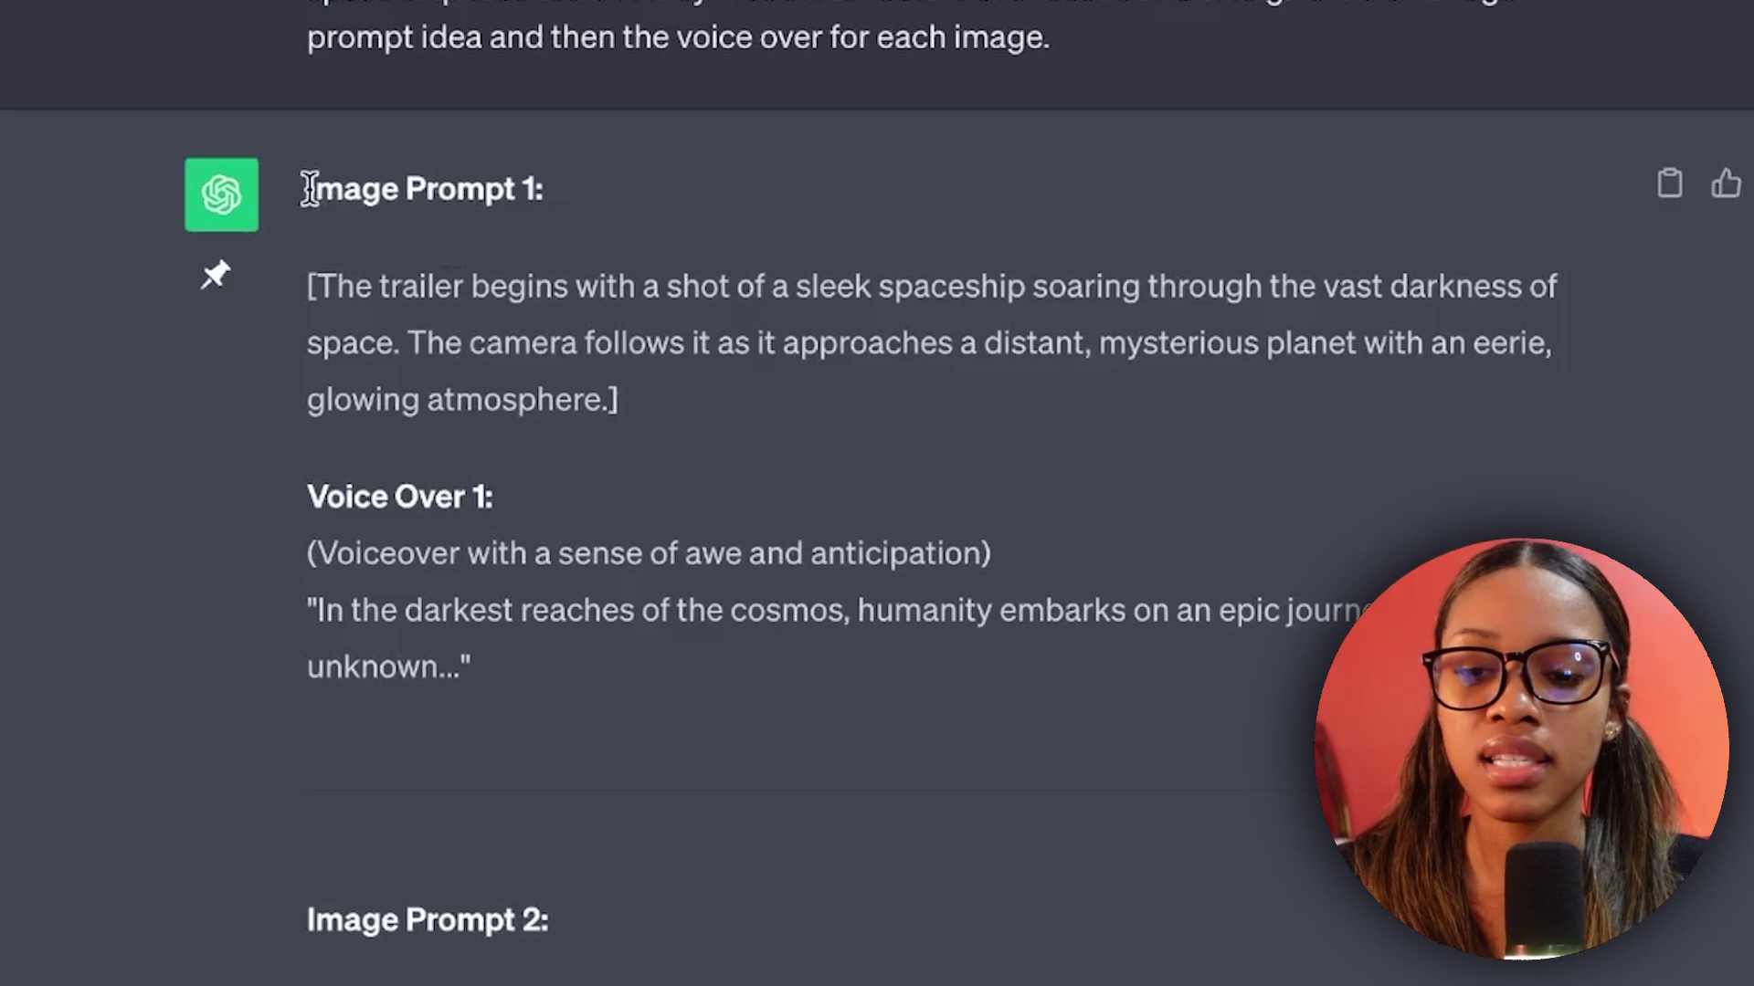
triple_click(690, 295)
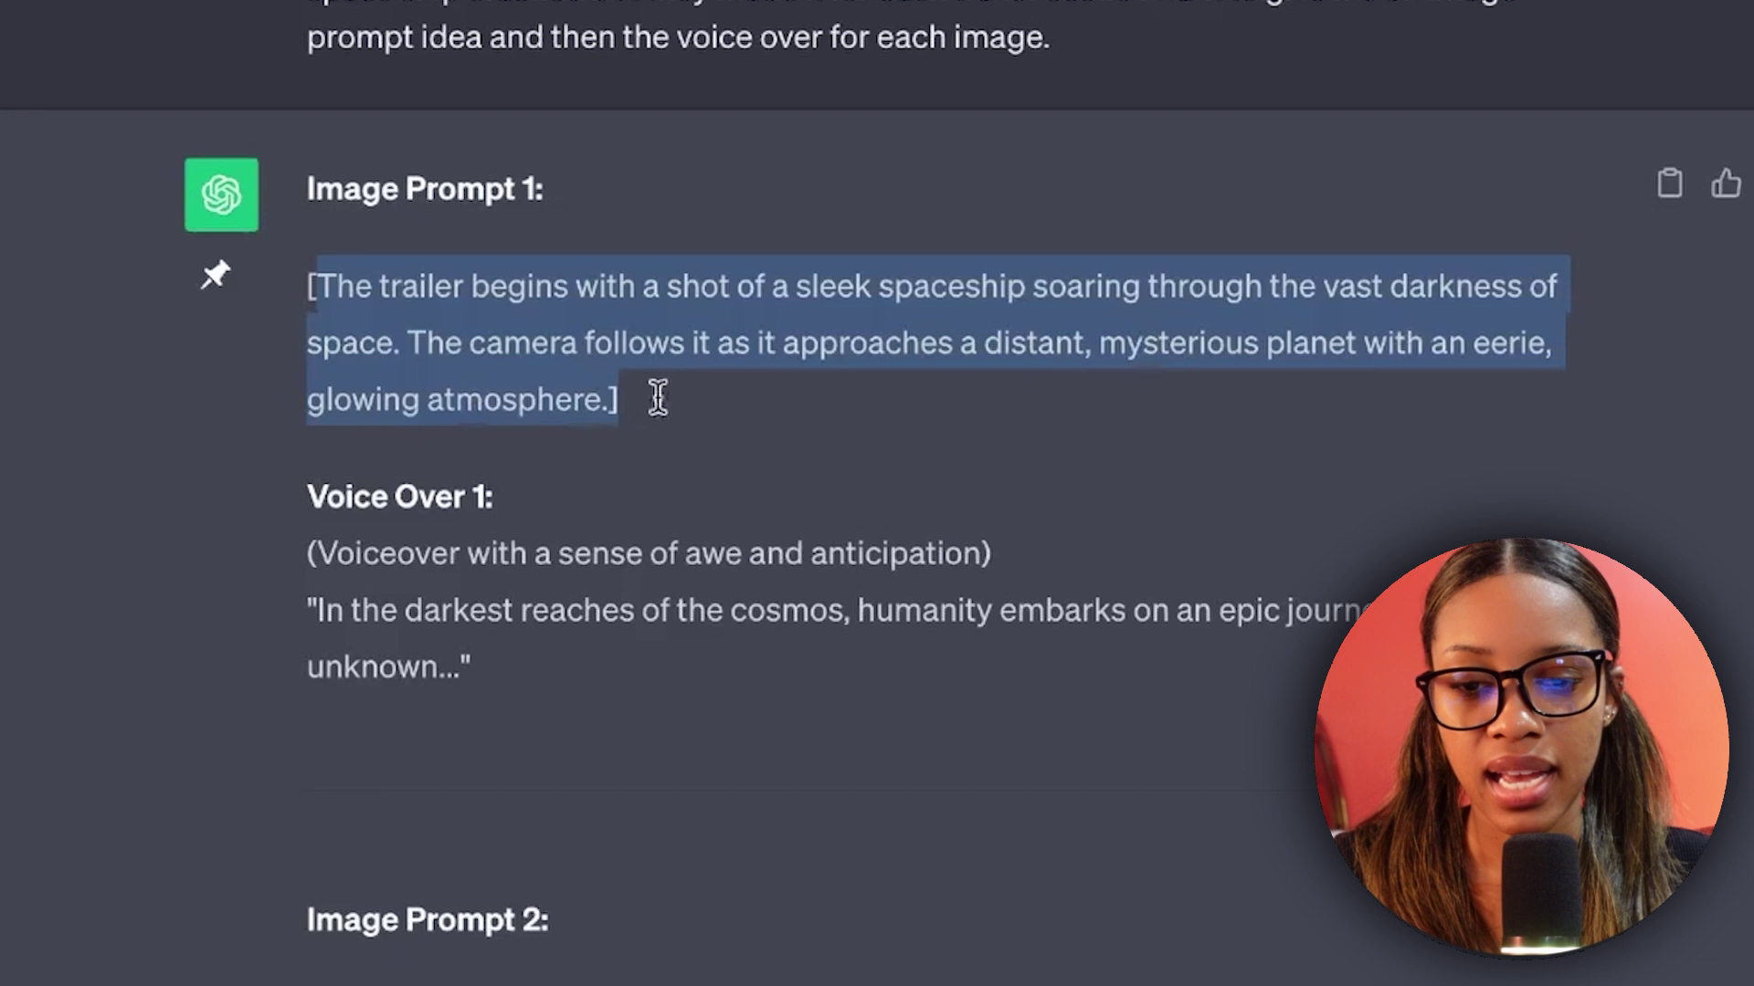
left_click(787, 425)
scroll(755, 536, "down", 2)
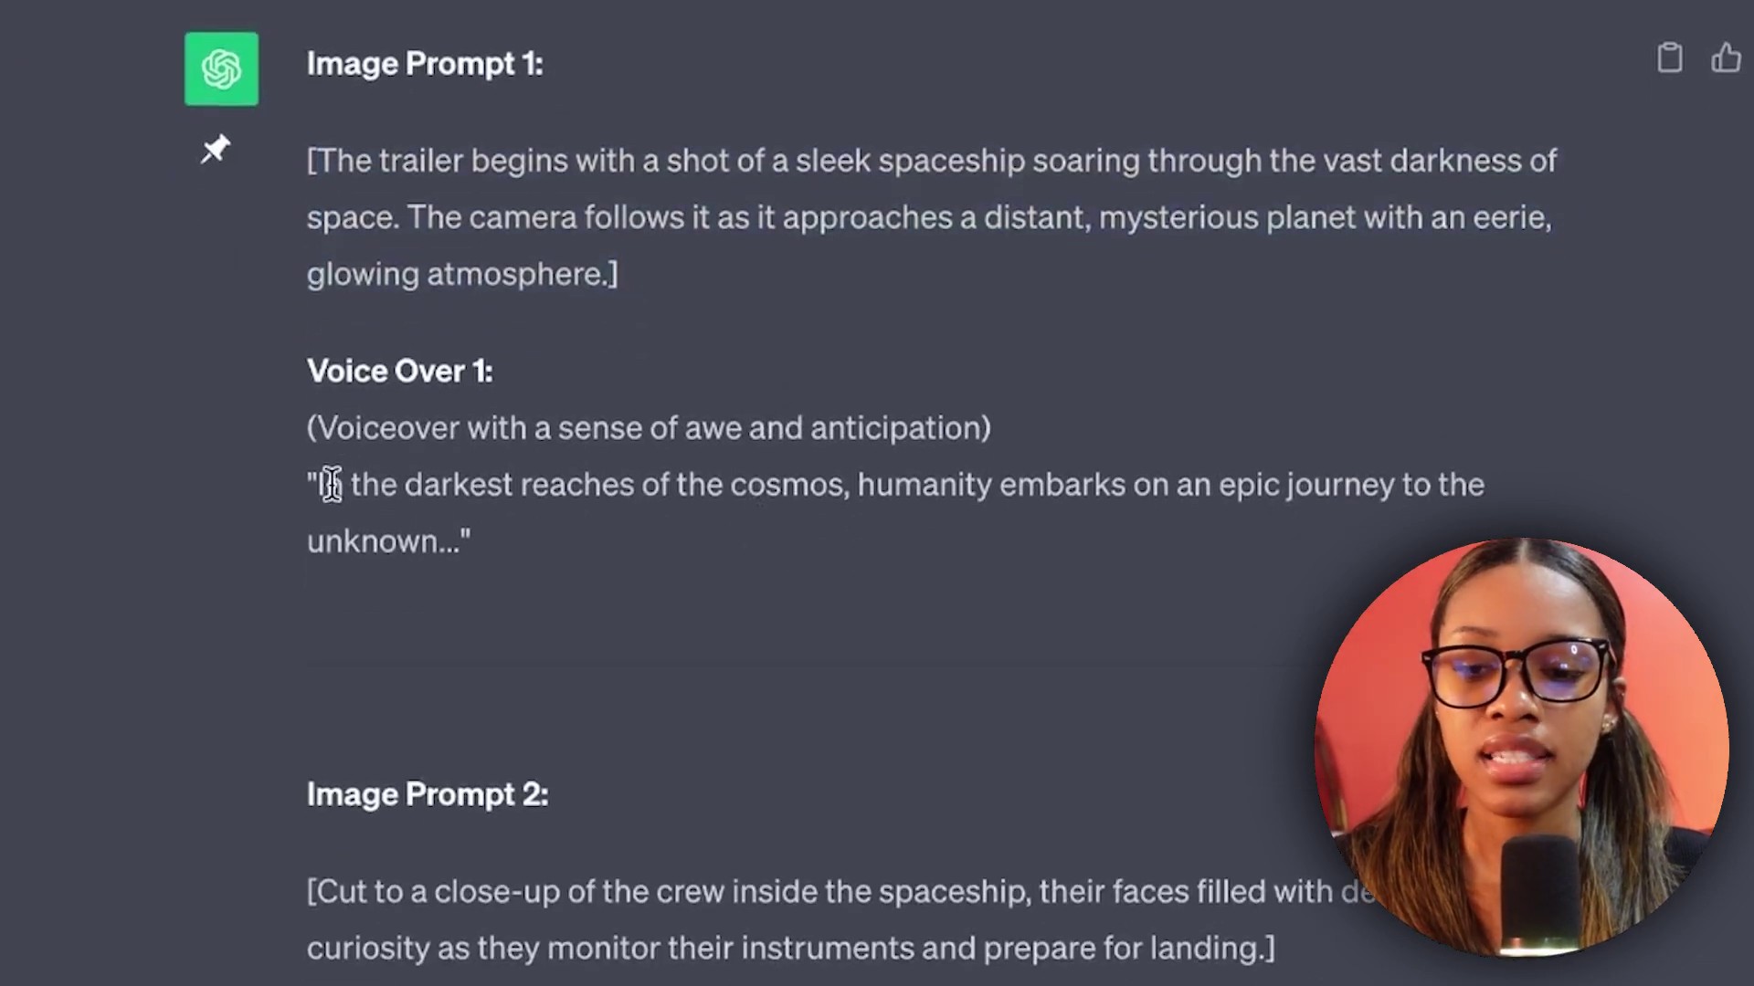
left_click_drag(322, 479, 497, 540)
left_click(647, 603)
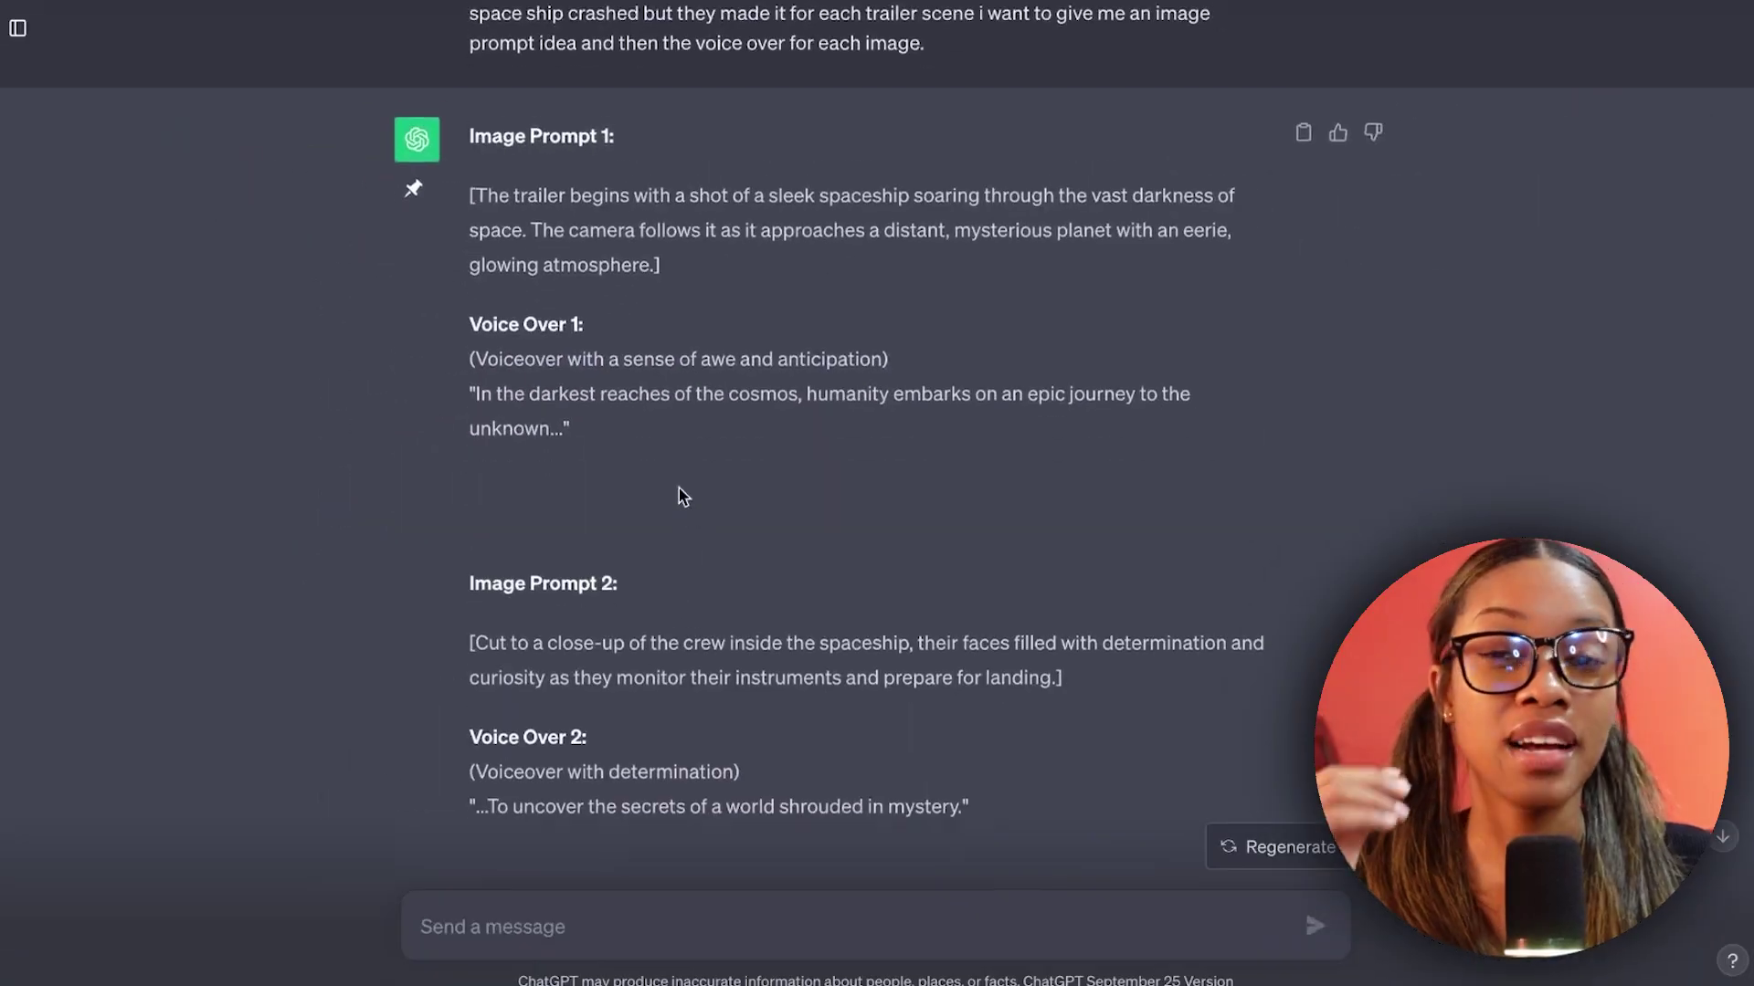
scroll(683, 489, "down", 5)
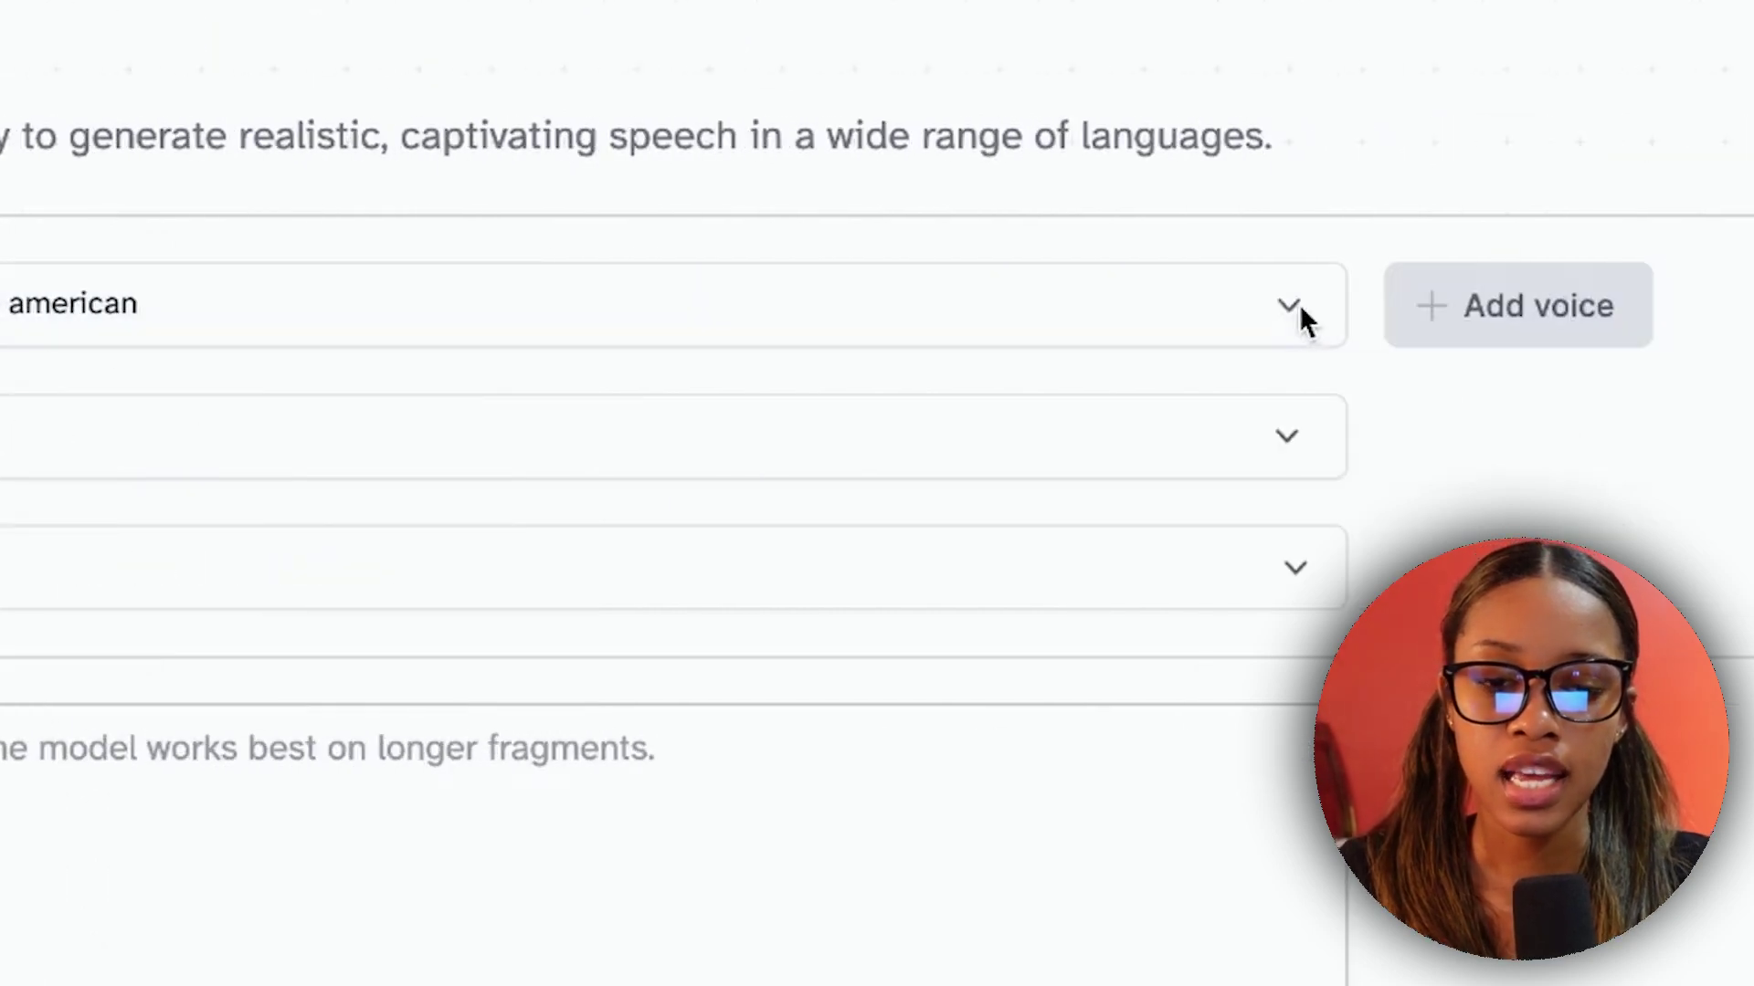
In ElevenLabs Speech Synthesis, browse the available voices and choose "Alfred - deep and captivating super deep"
left_click(1300, 310)
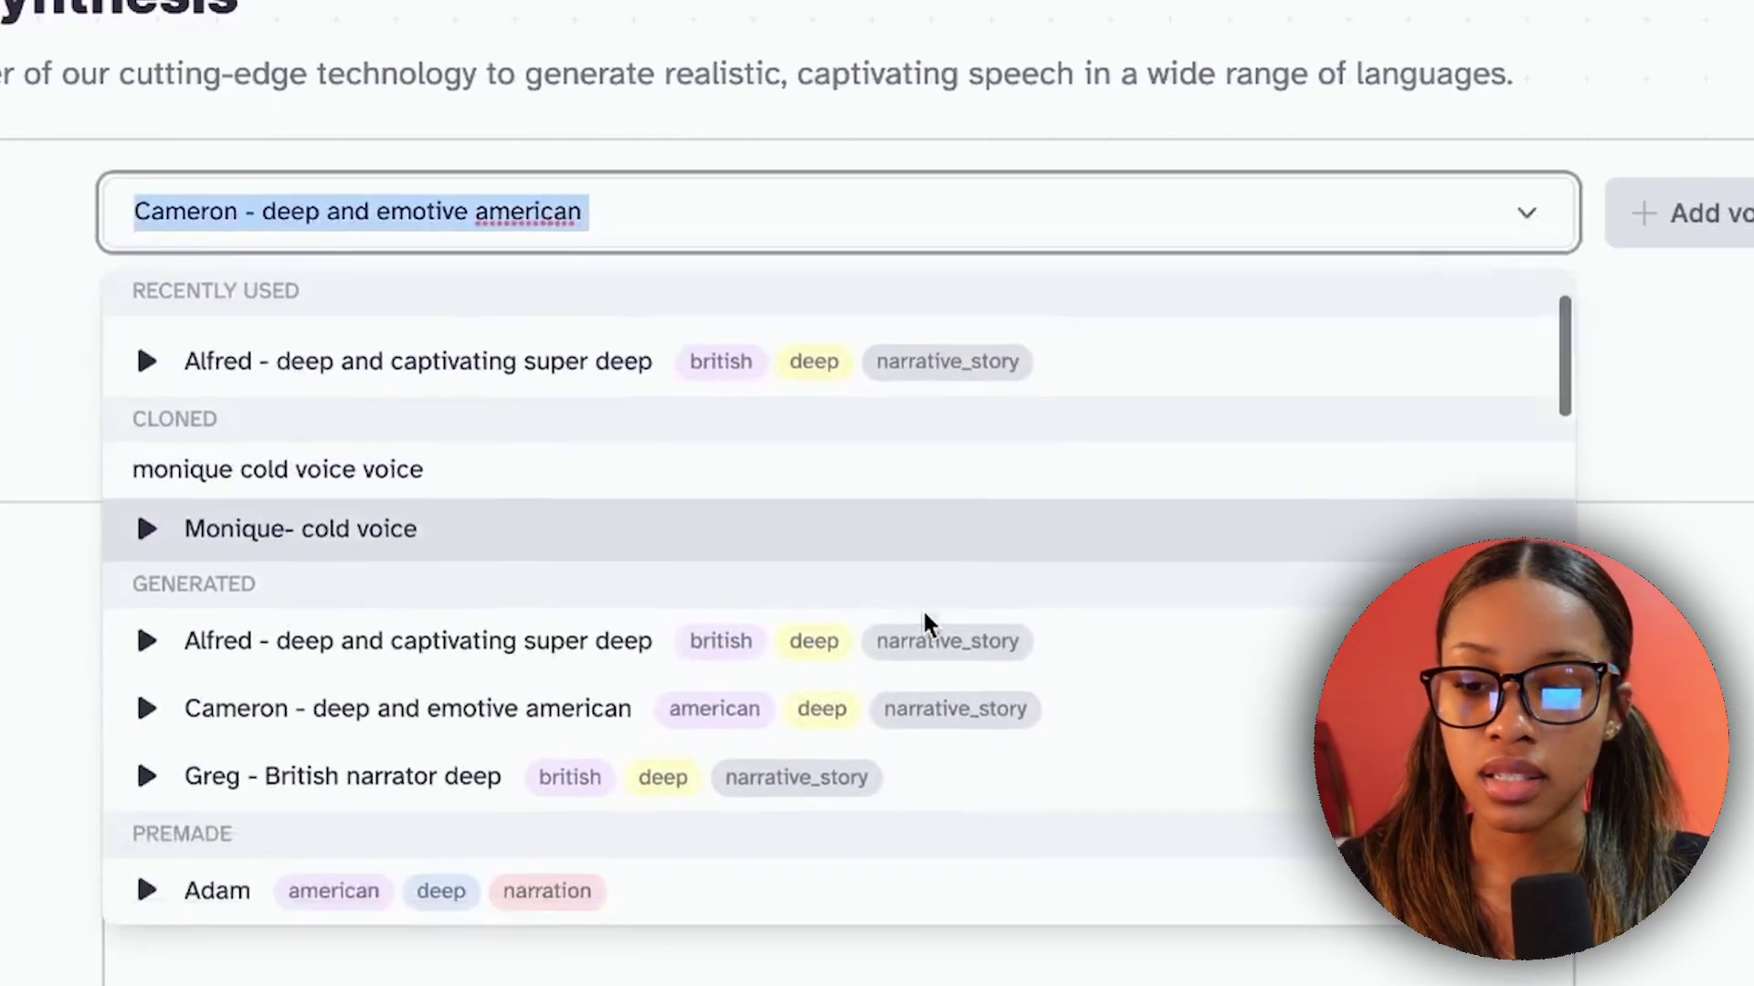
scroll(923, 614, "down", 15)
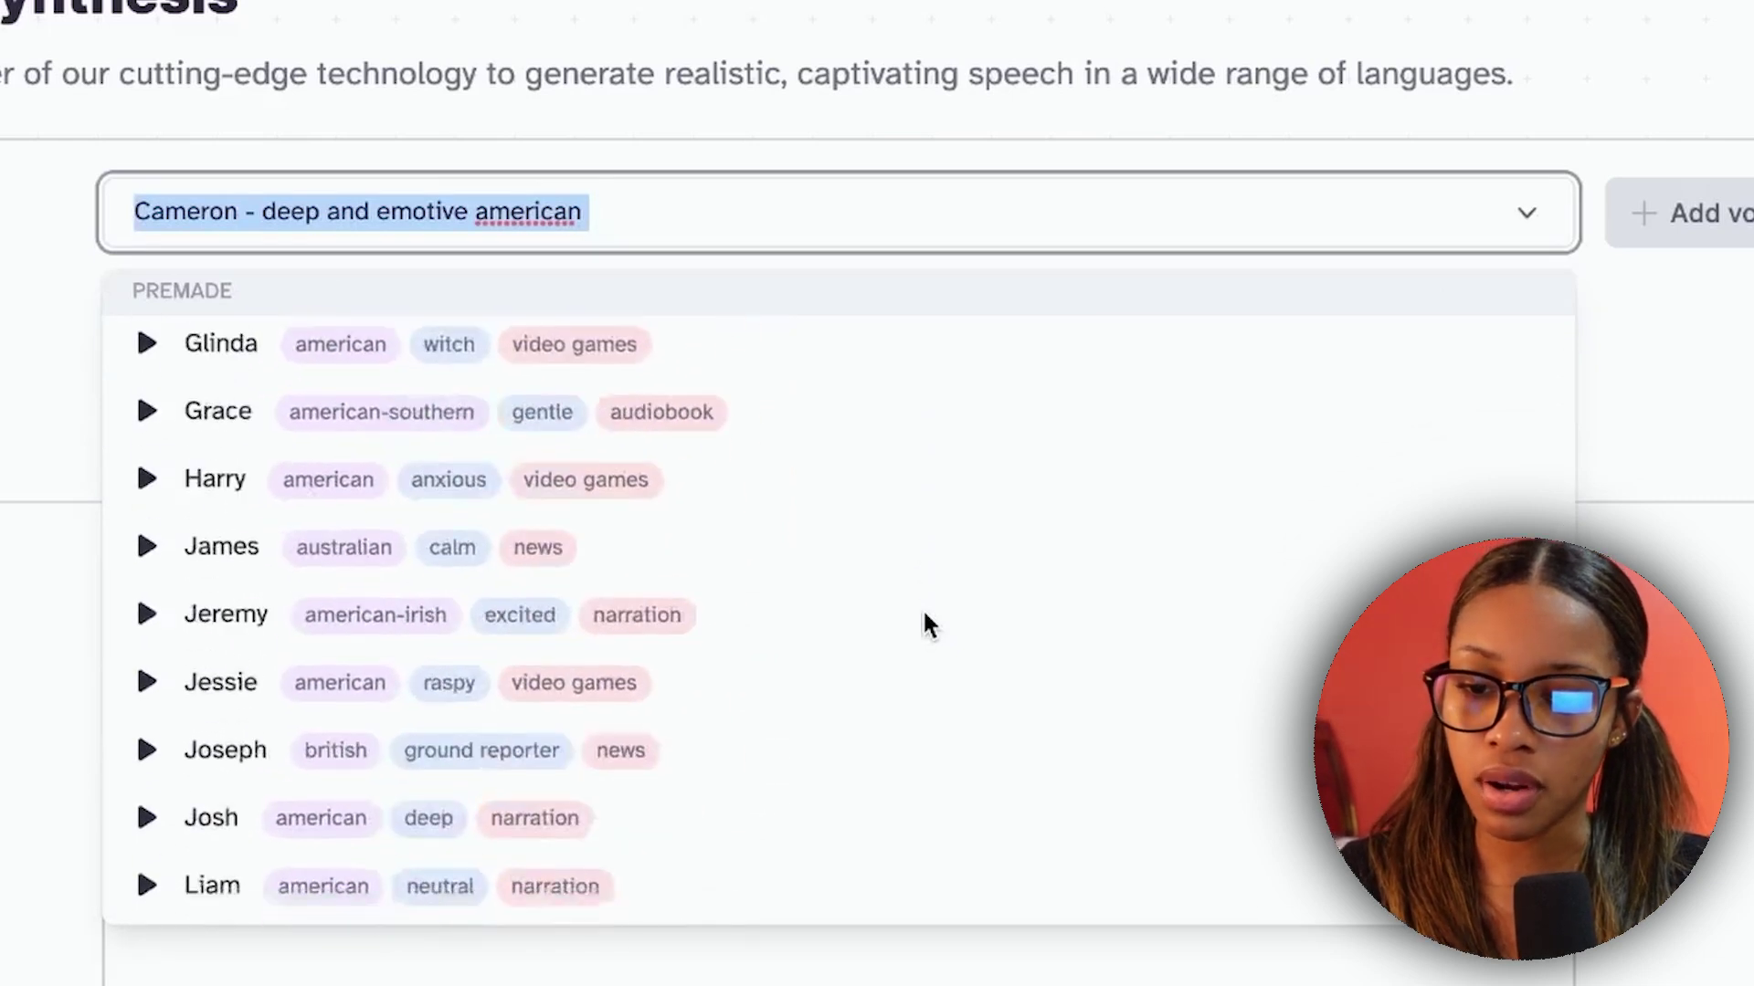
scroll(922, 606, "up", 5)
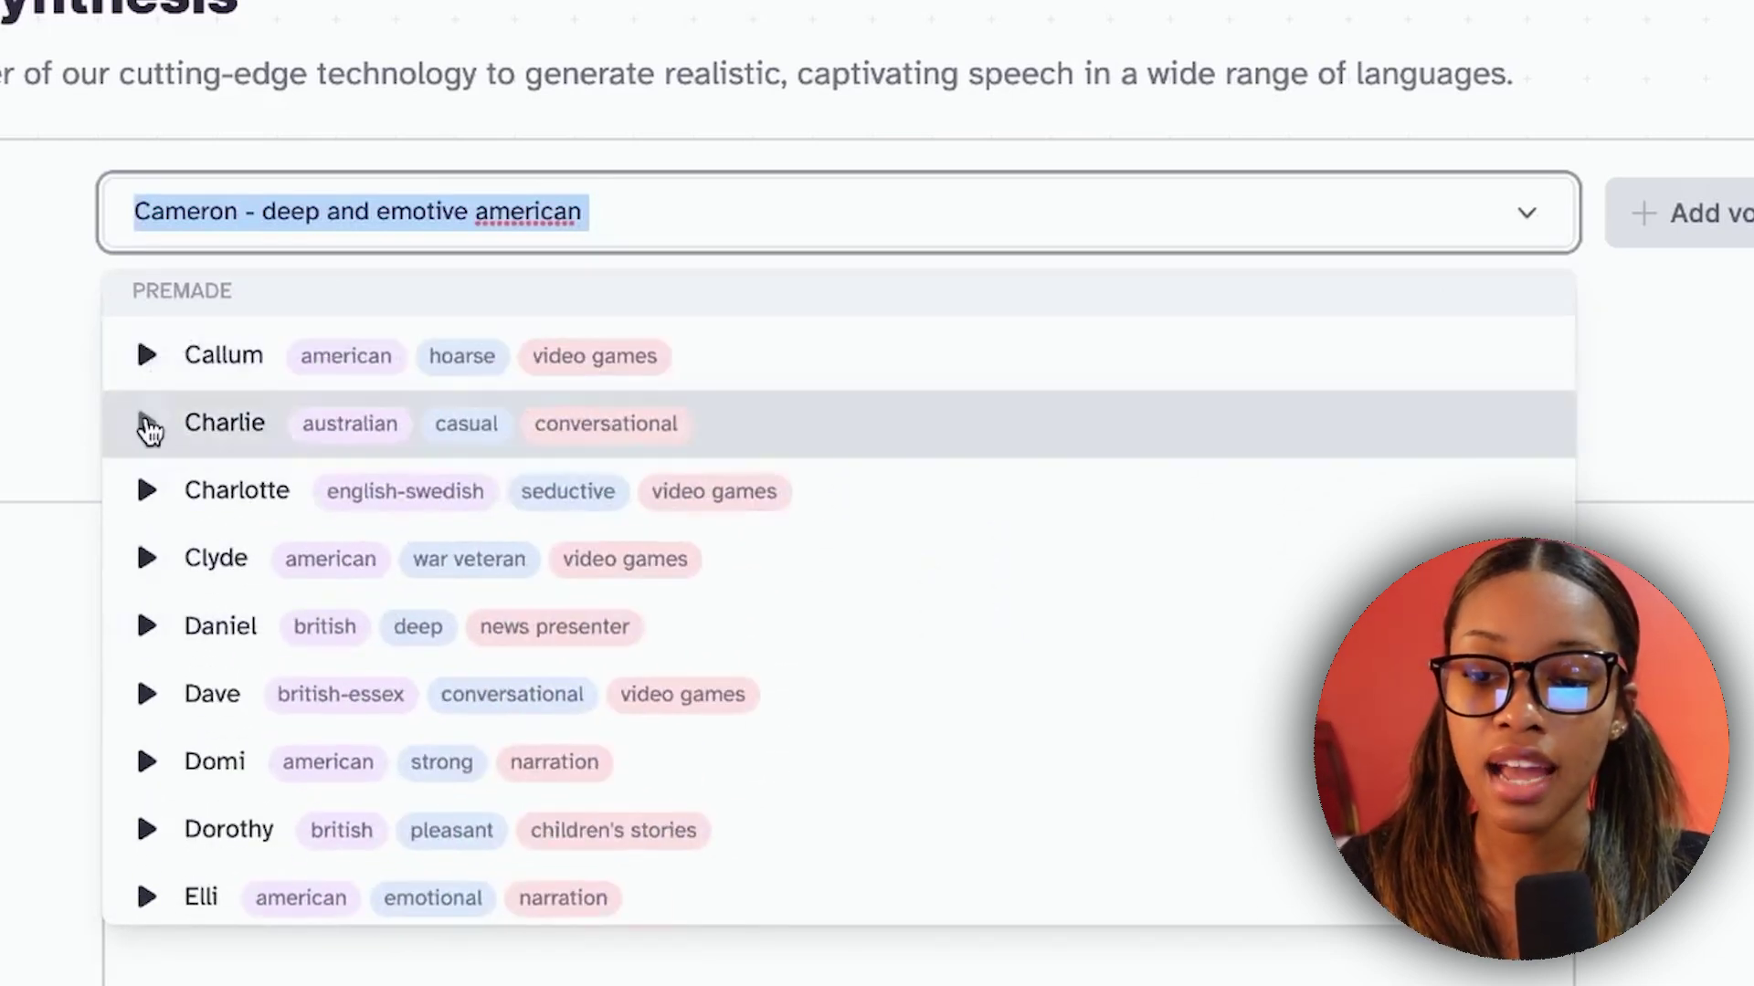
scroll(139, 795, "down", 5)
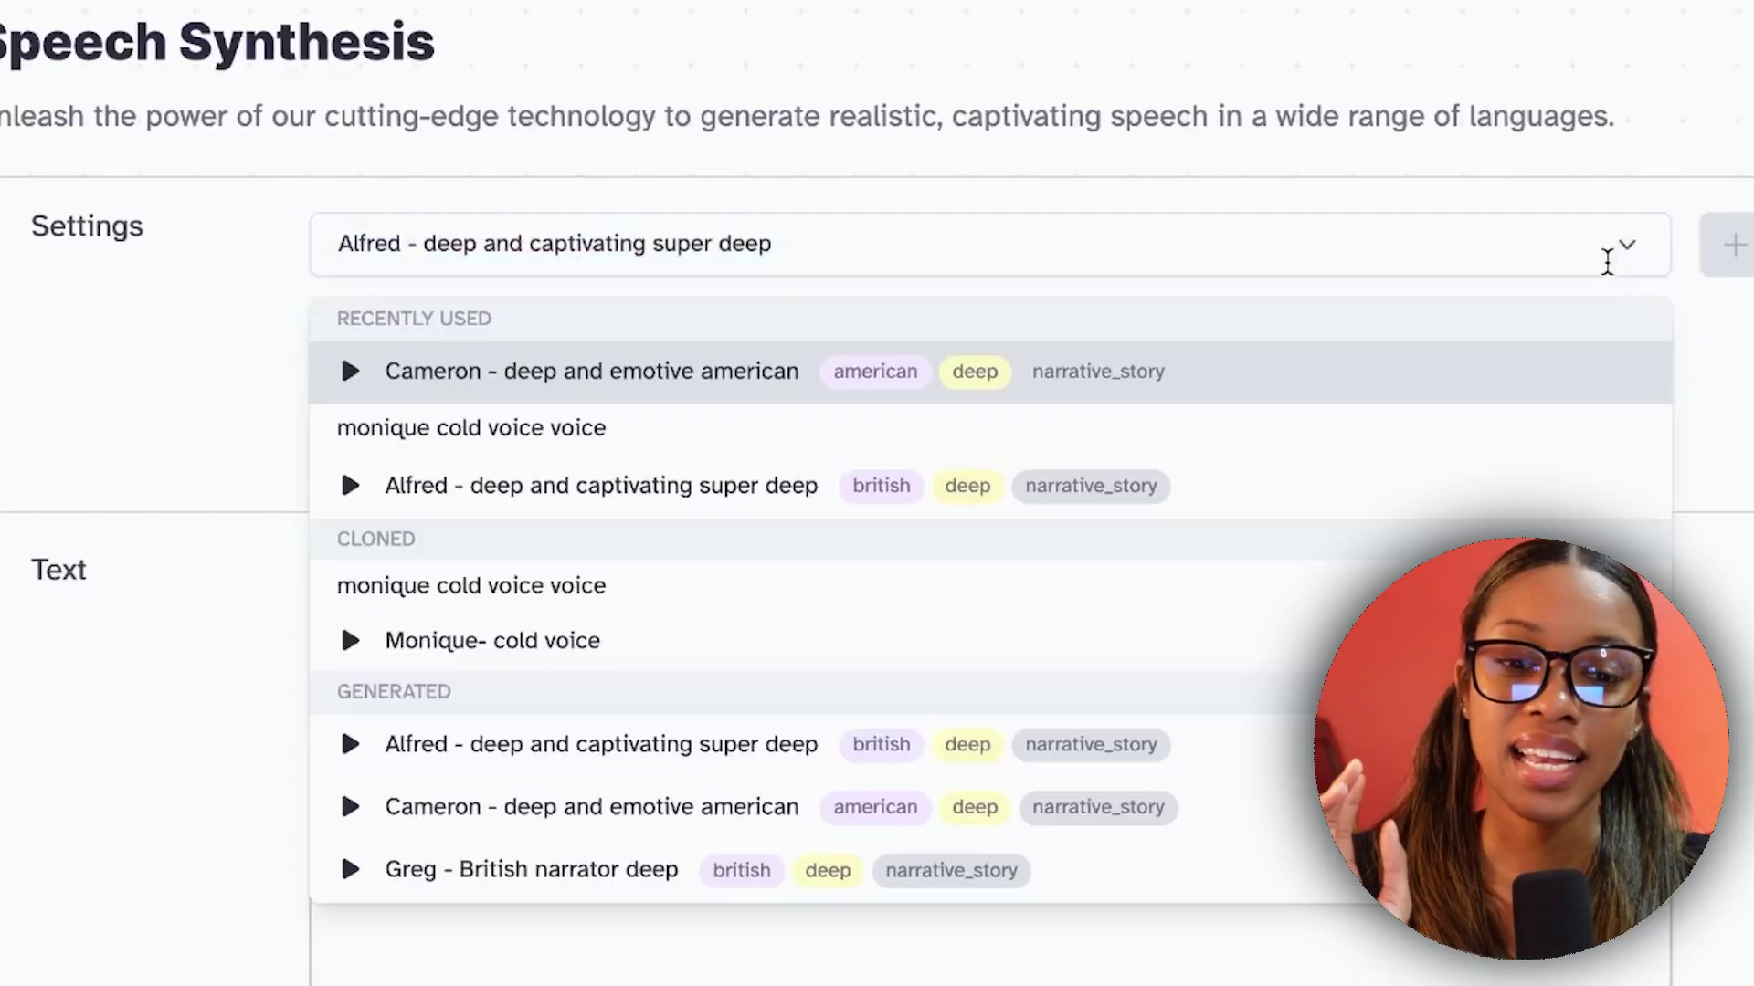
left_click(1744, 378)
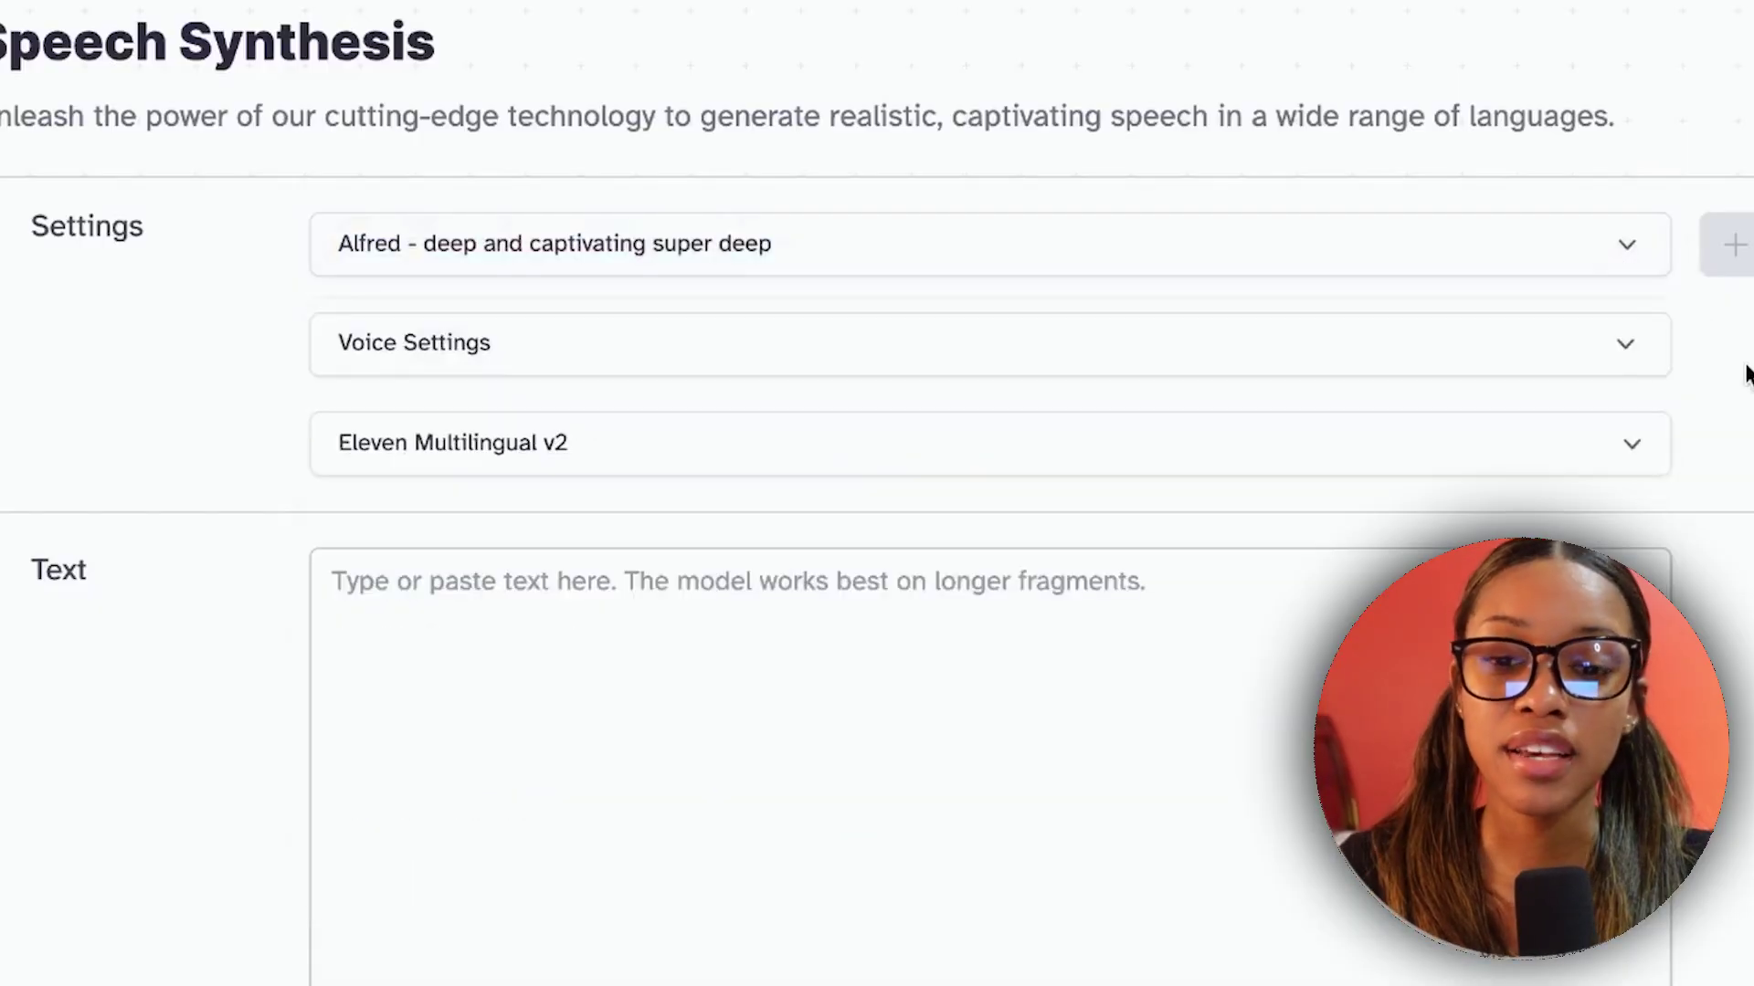
Inspect the voice settings for stability, clarity and similarity enhancement, style exaggeration and speaker boost
left_click(1629, 349)
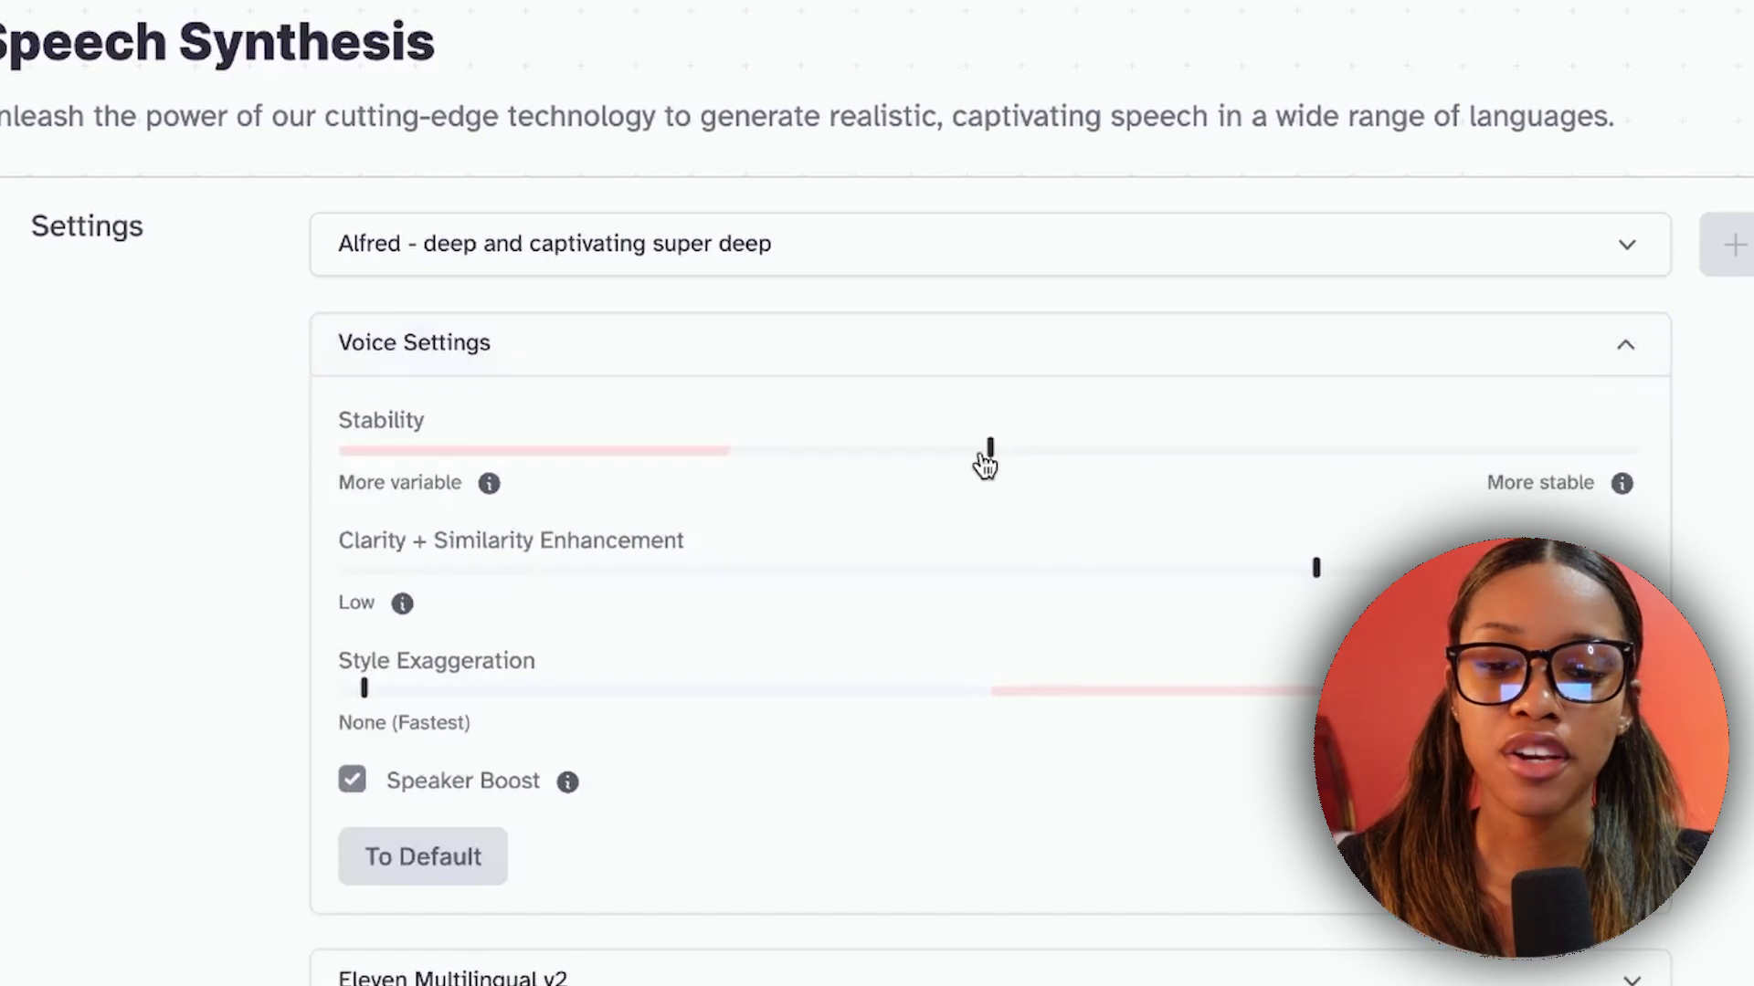
left_click(1643, 359)
scroll(1570, 435, "down", 2)
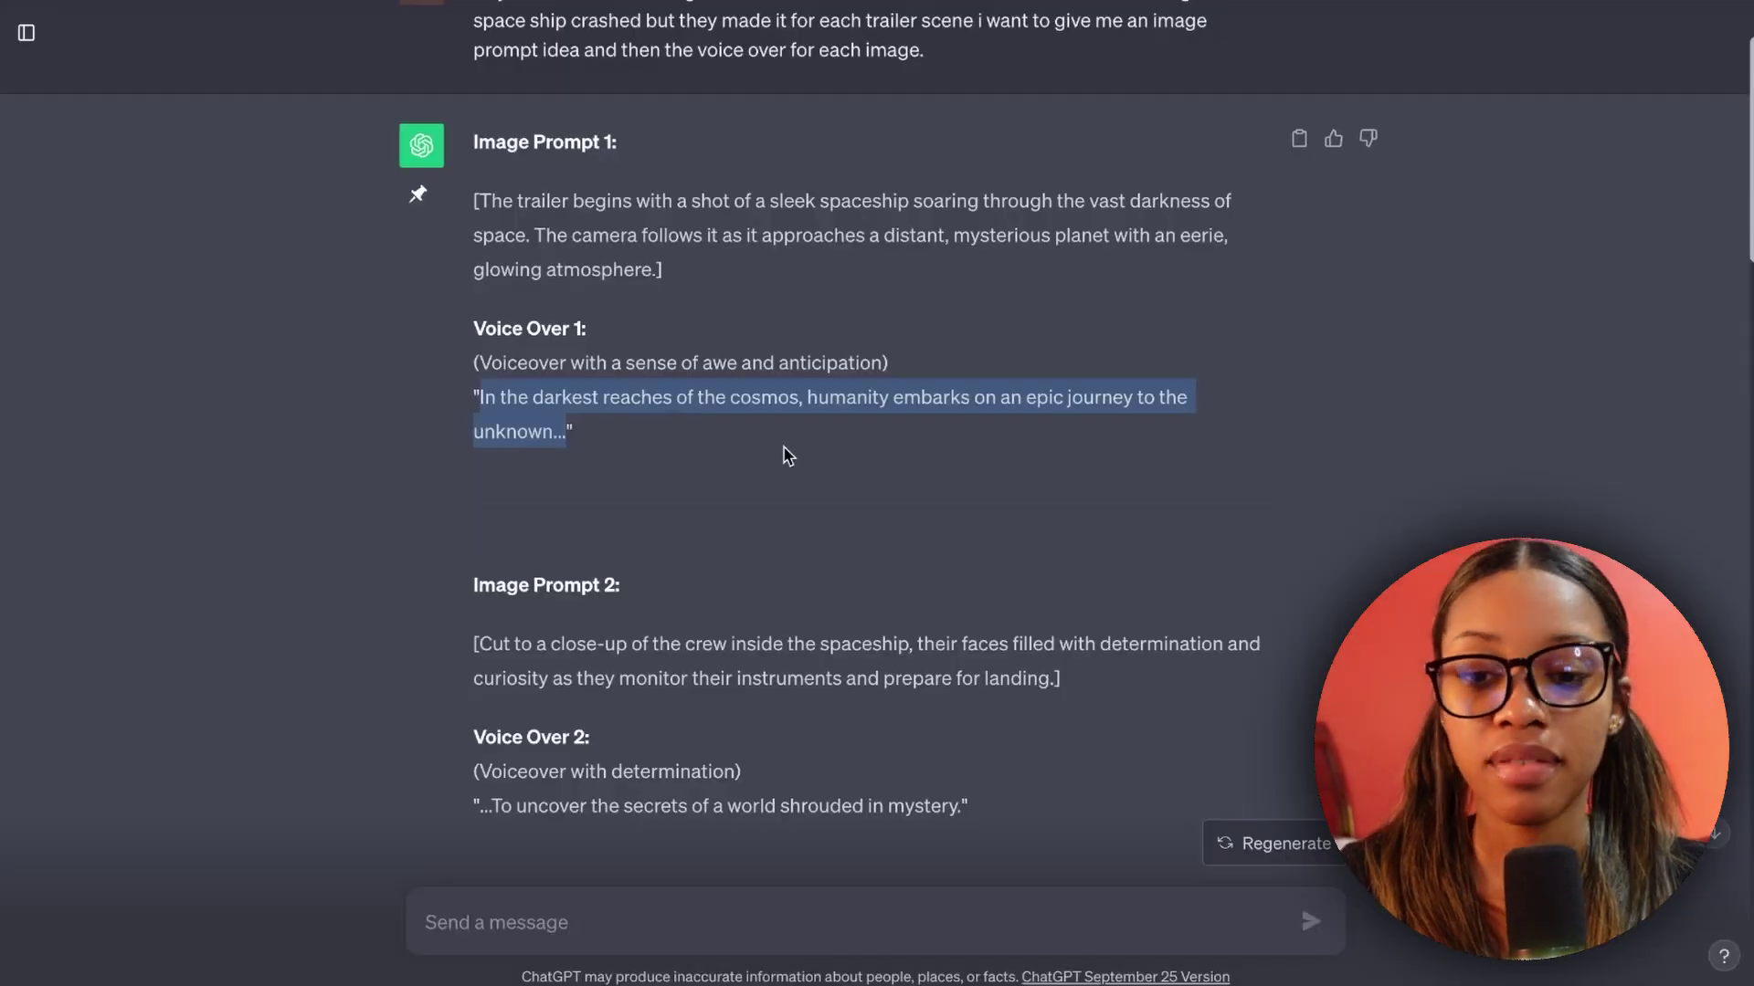
Copy the Voice Over 1 line from ChatGPT into the ElevenLabs speech synthesis text
left_click(787, 455)
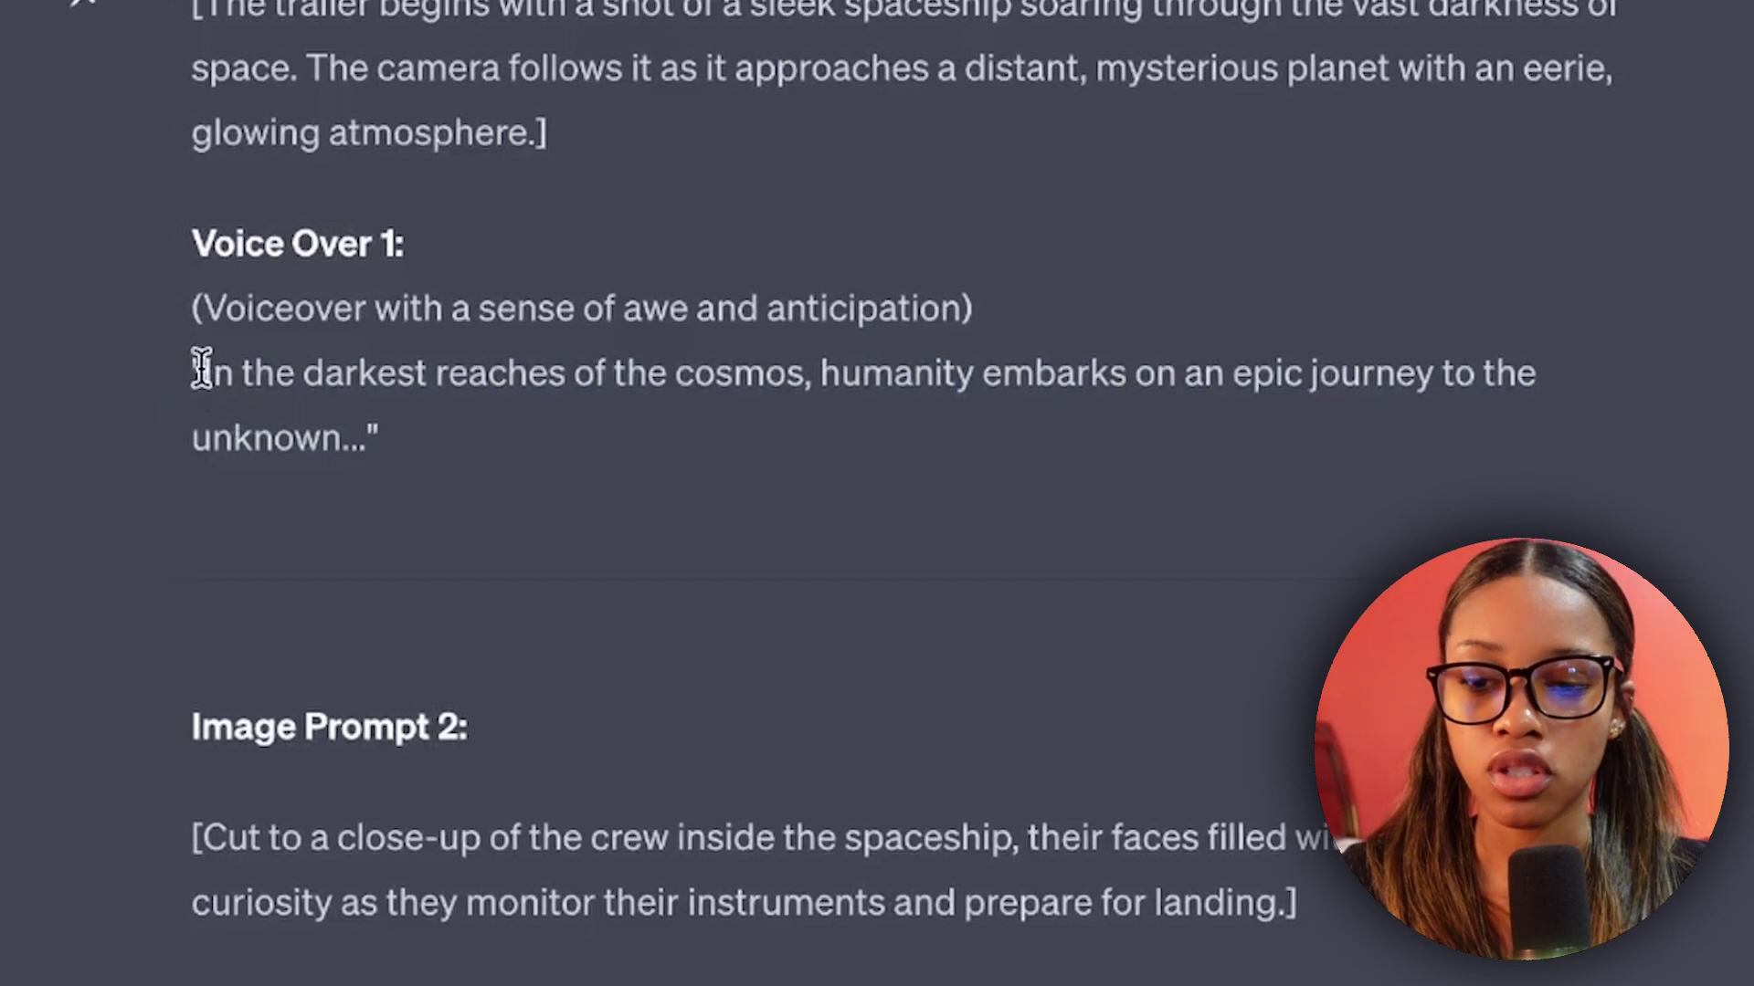
left_click_drag(191, 370, 397, 454)
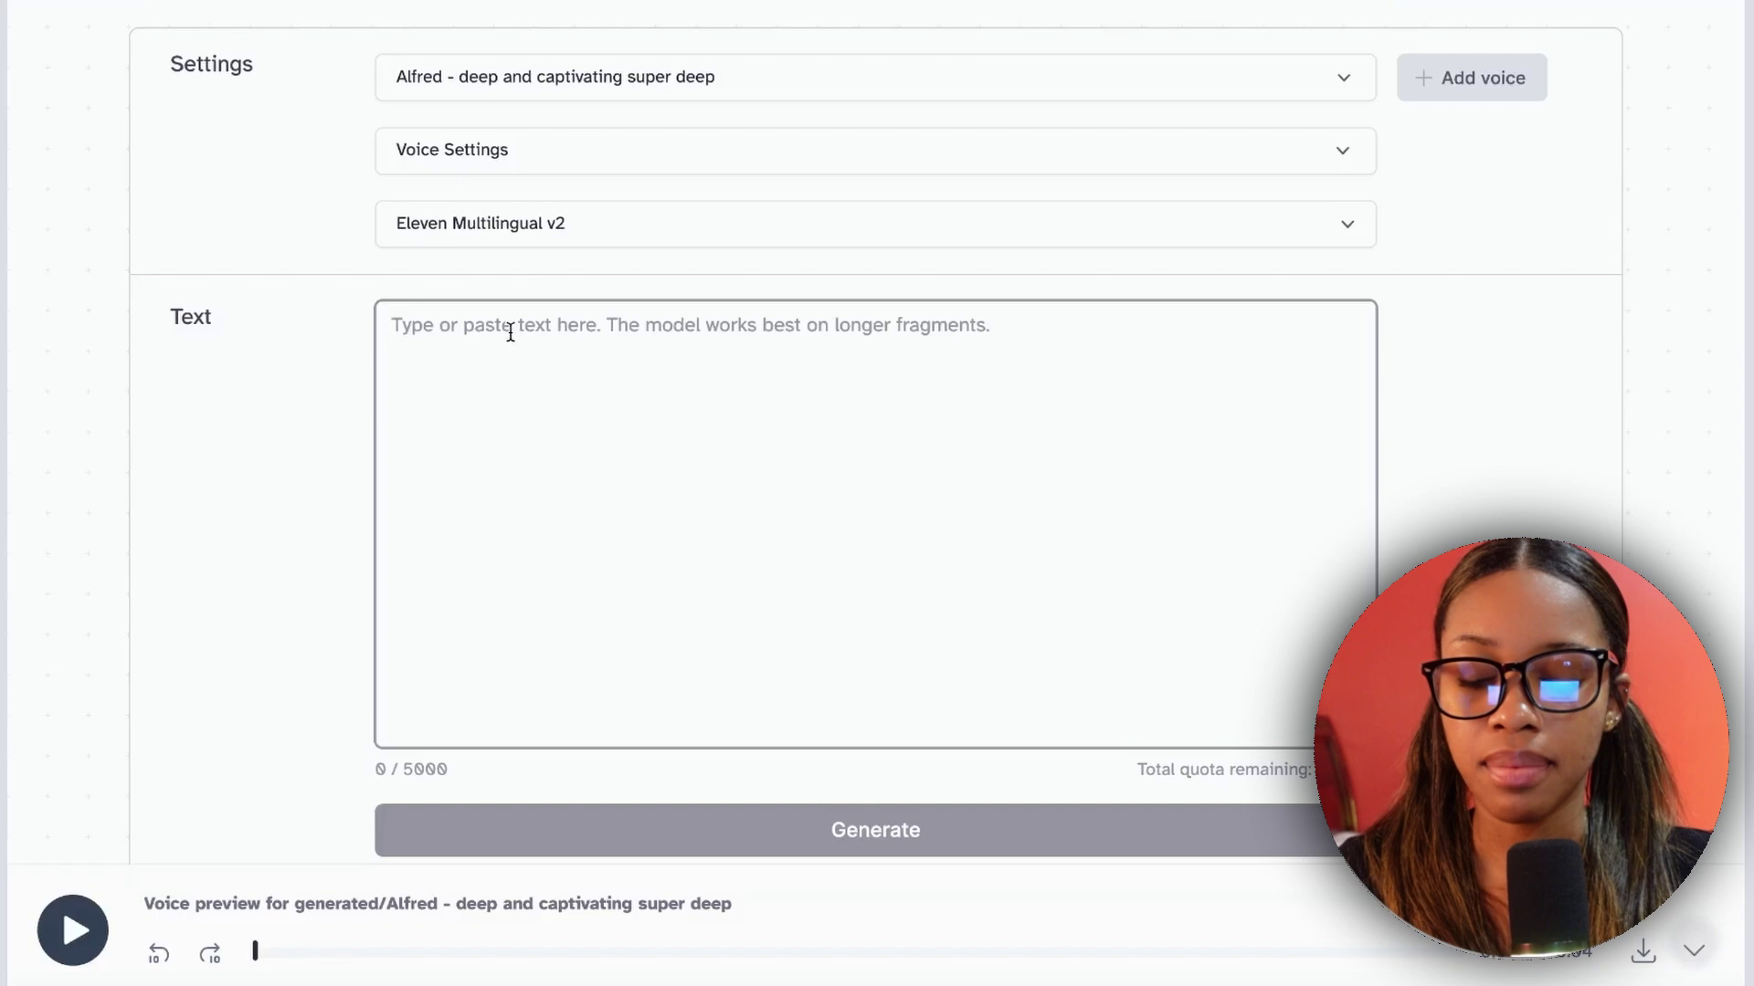
type("In the darkest reaches of the cosmos, humanity embarks on an epic journey to the unknown...")
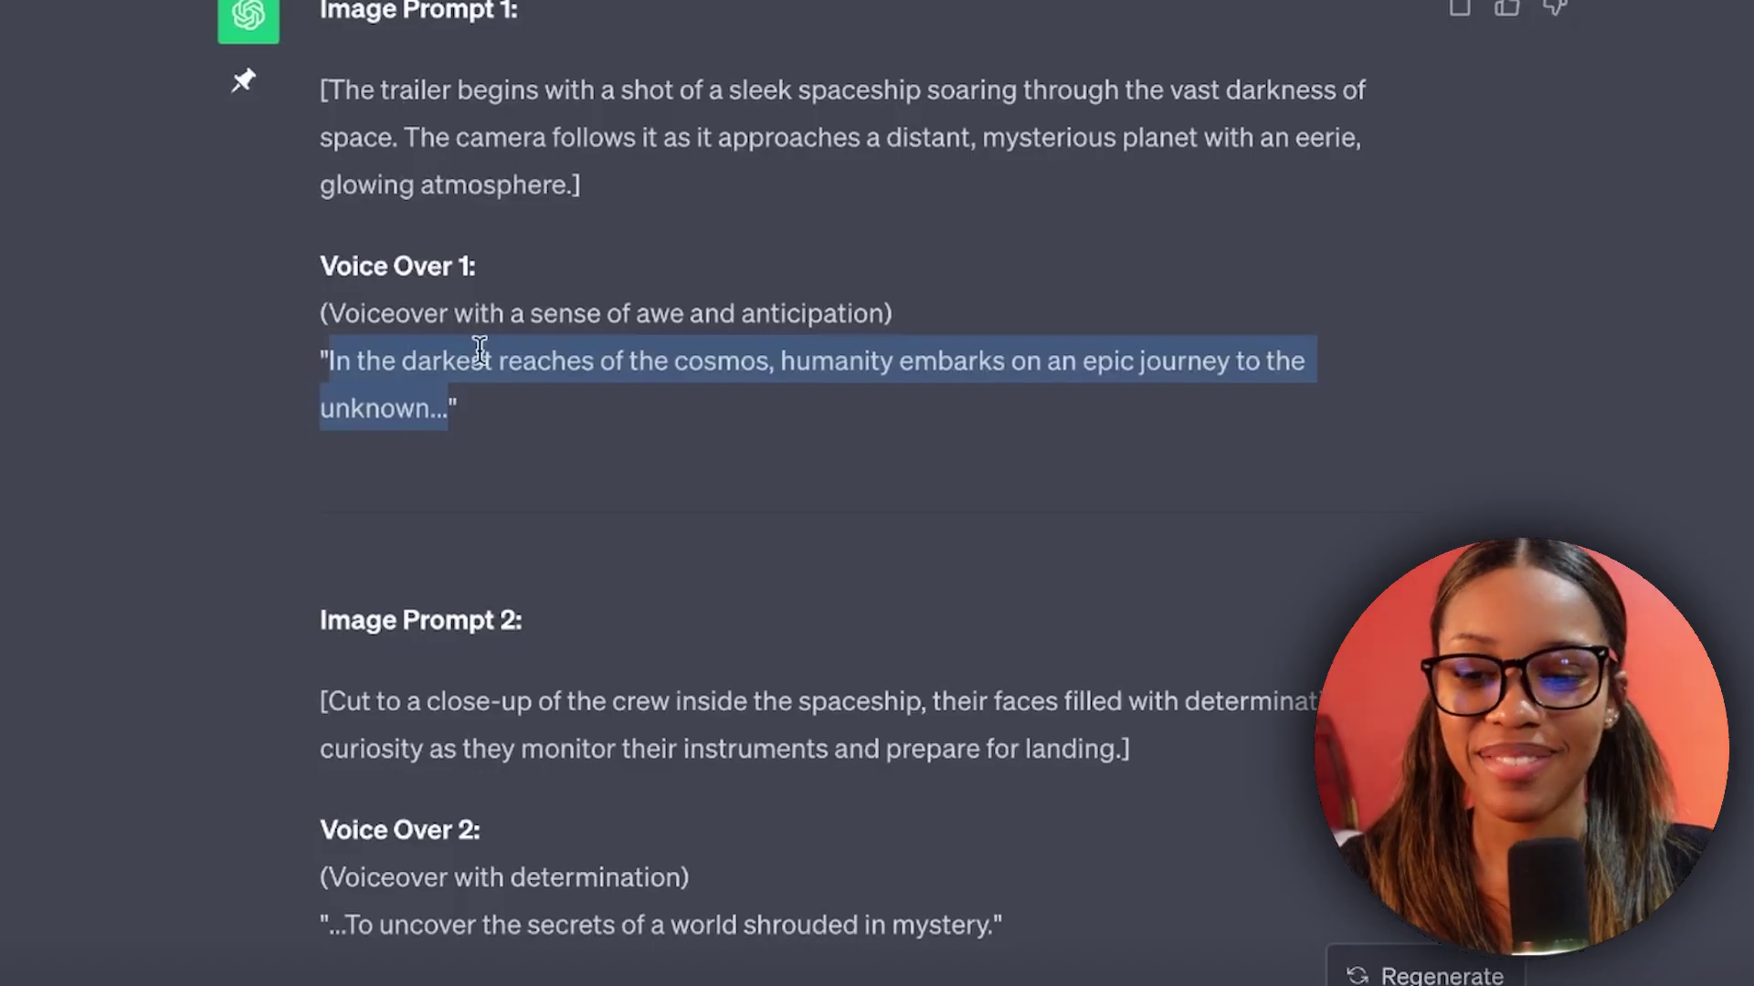
Add the remaining voice-over lines from ChatGPT to the ElevenLabs text, from Voice Over 2 through "Coming soon to theaters near you."
scroll(478, 357, "down", 3)
left_click_drag(328, 599, 994, 596)
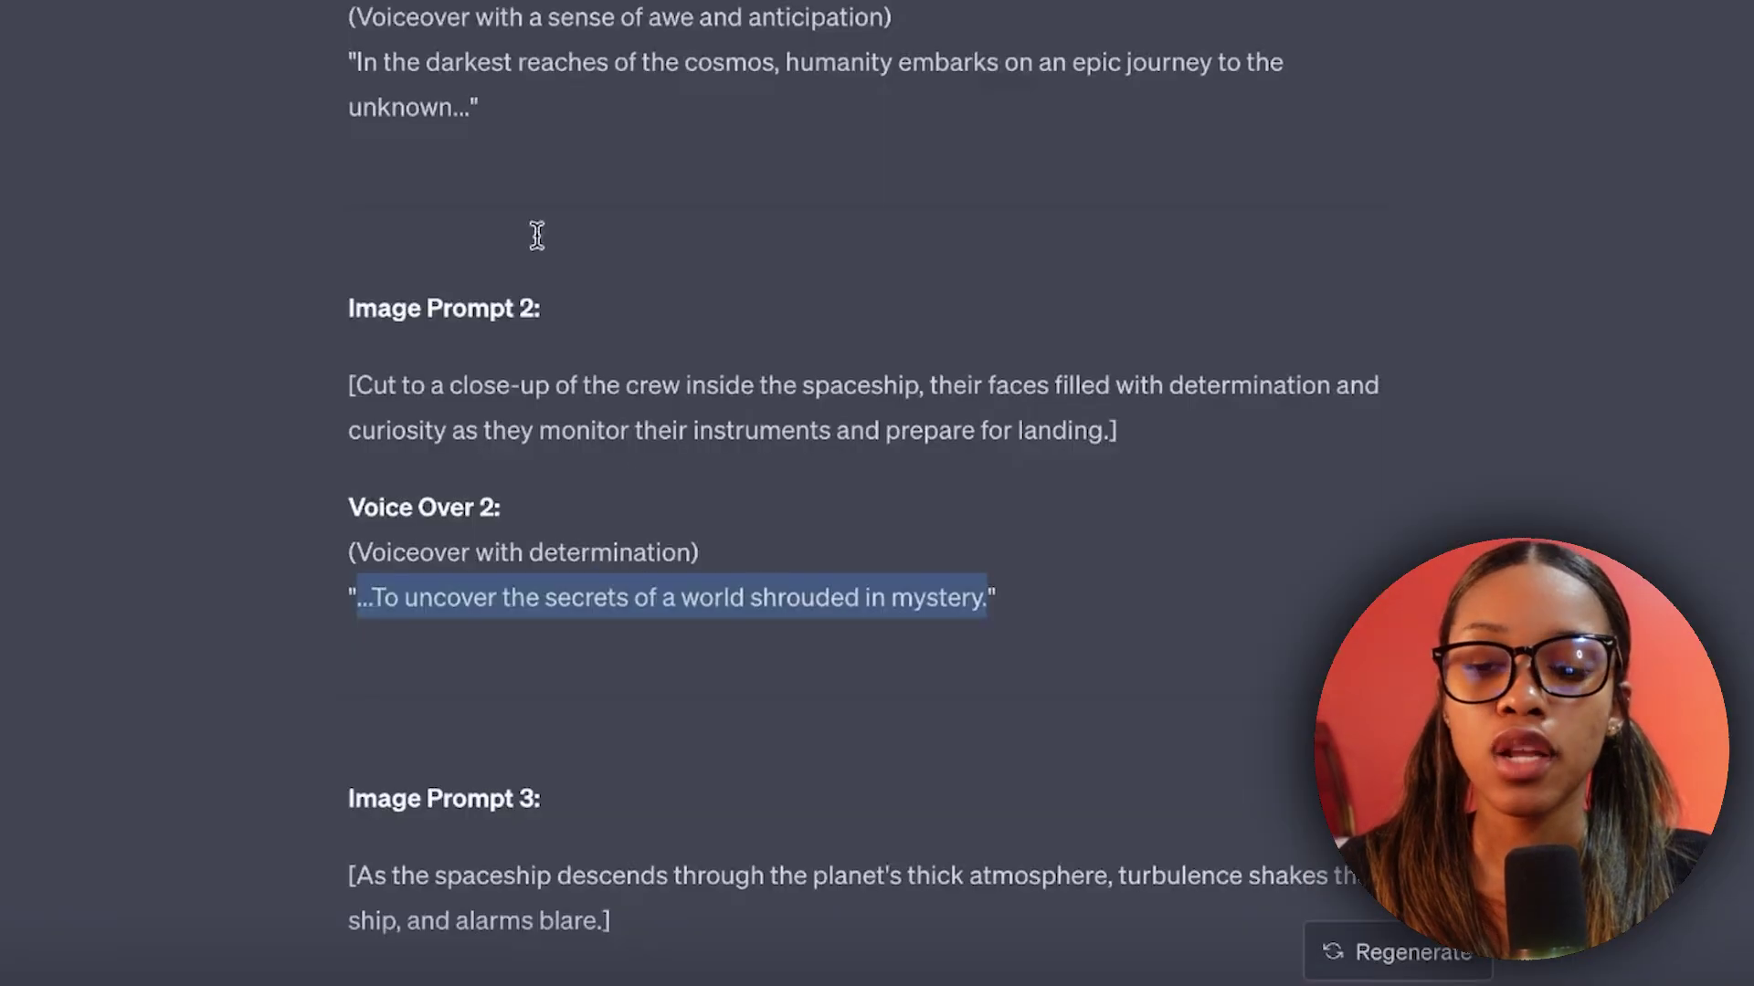
scroll(639, 622, "down", 8)
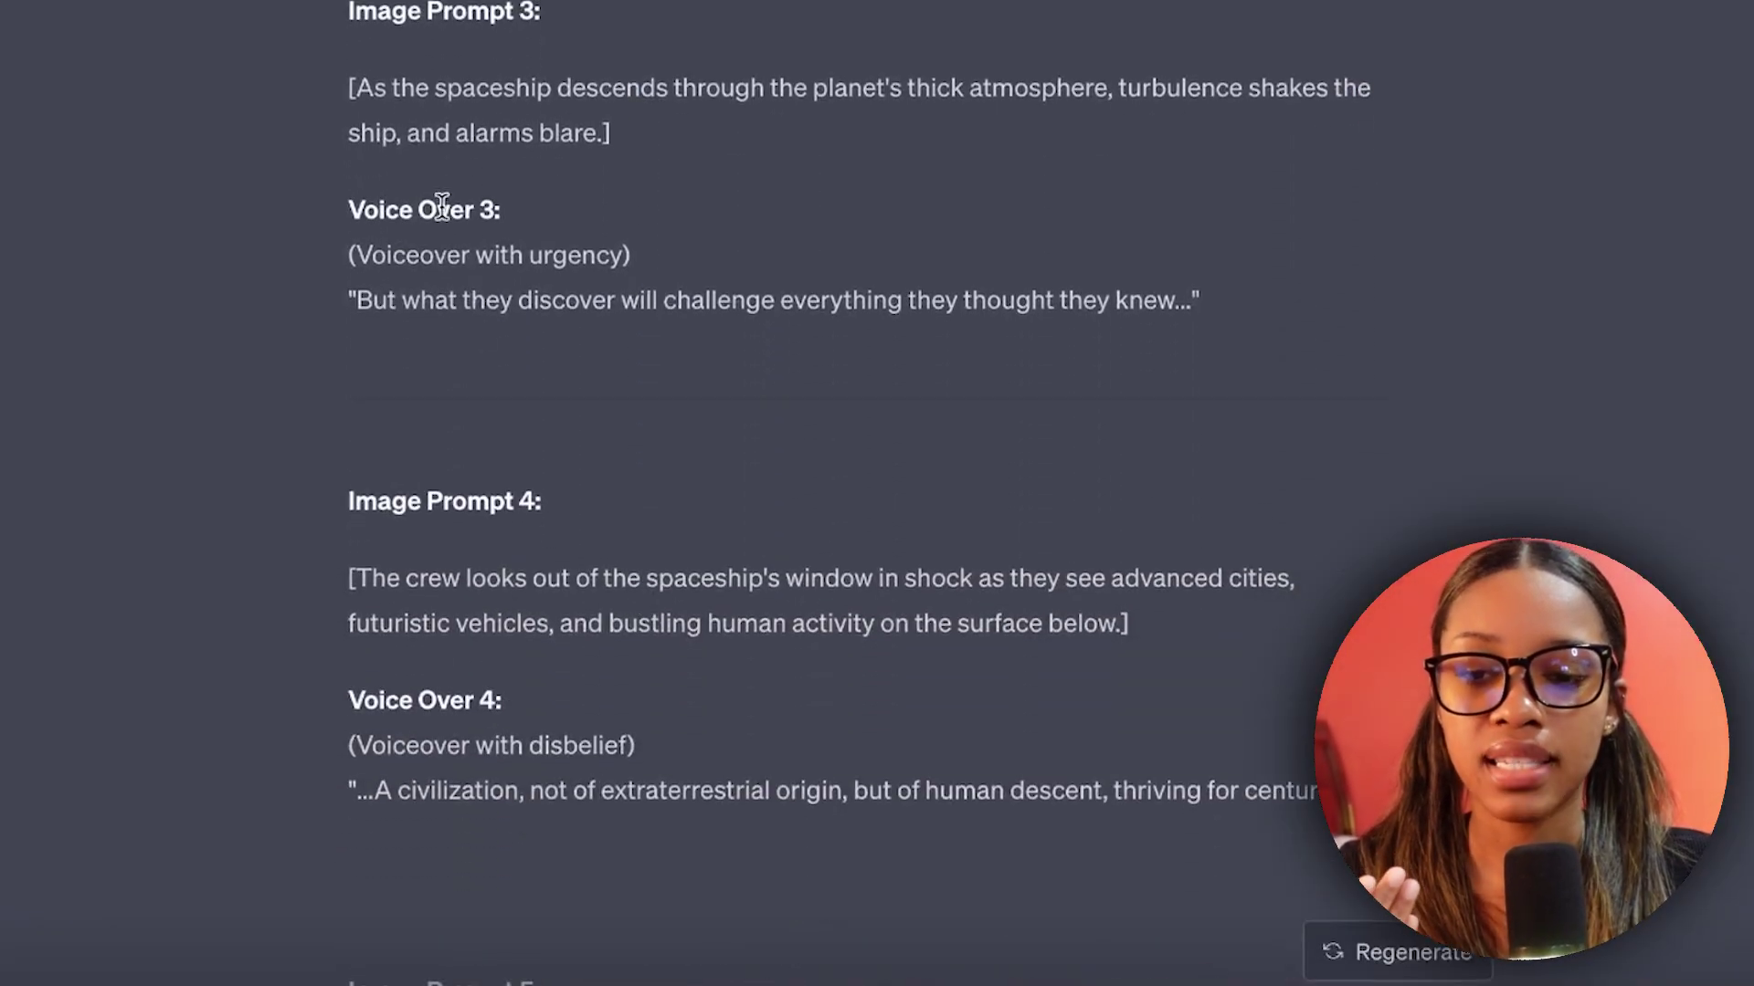
scroll(576, 681, "down", 10)
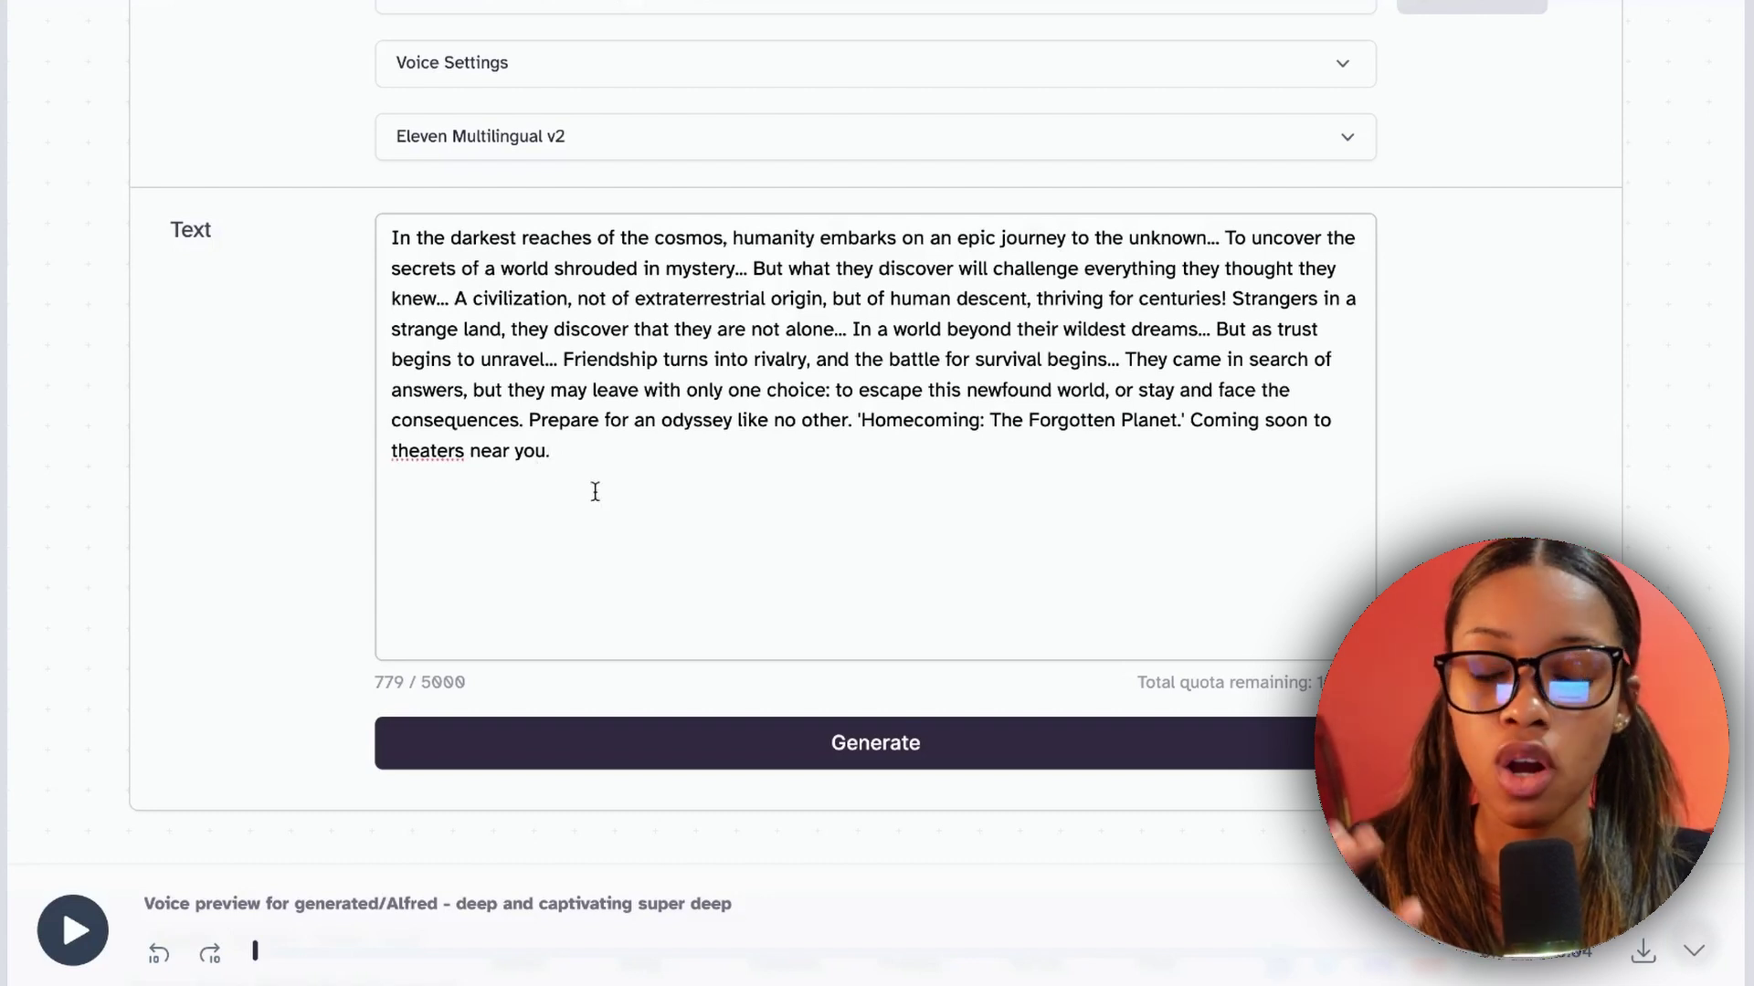
Generate the trailer narration from the full script and download the resulting audio
scroll(654, 493, "down", 1)
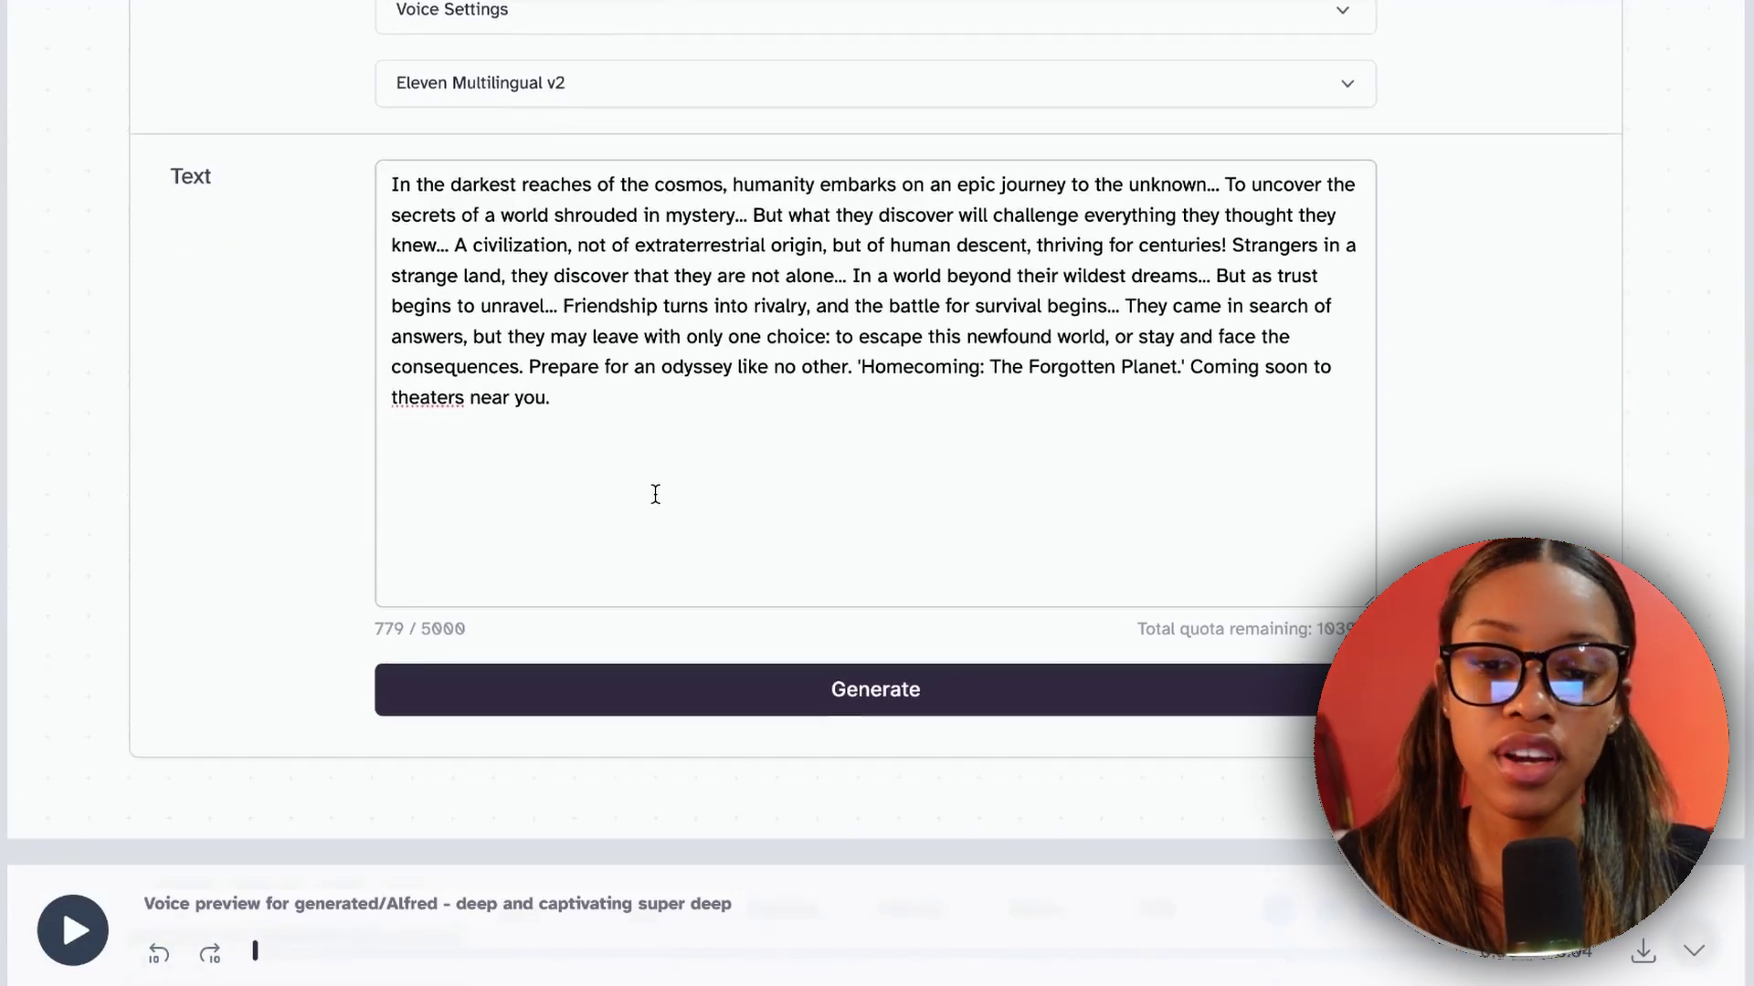
left_click(869, 698)
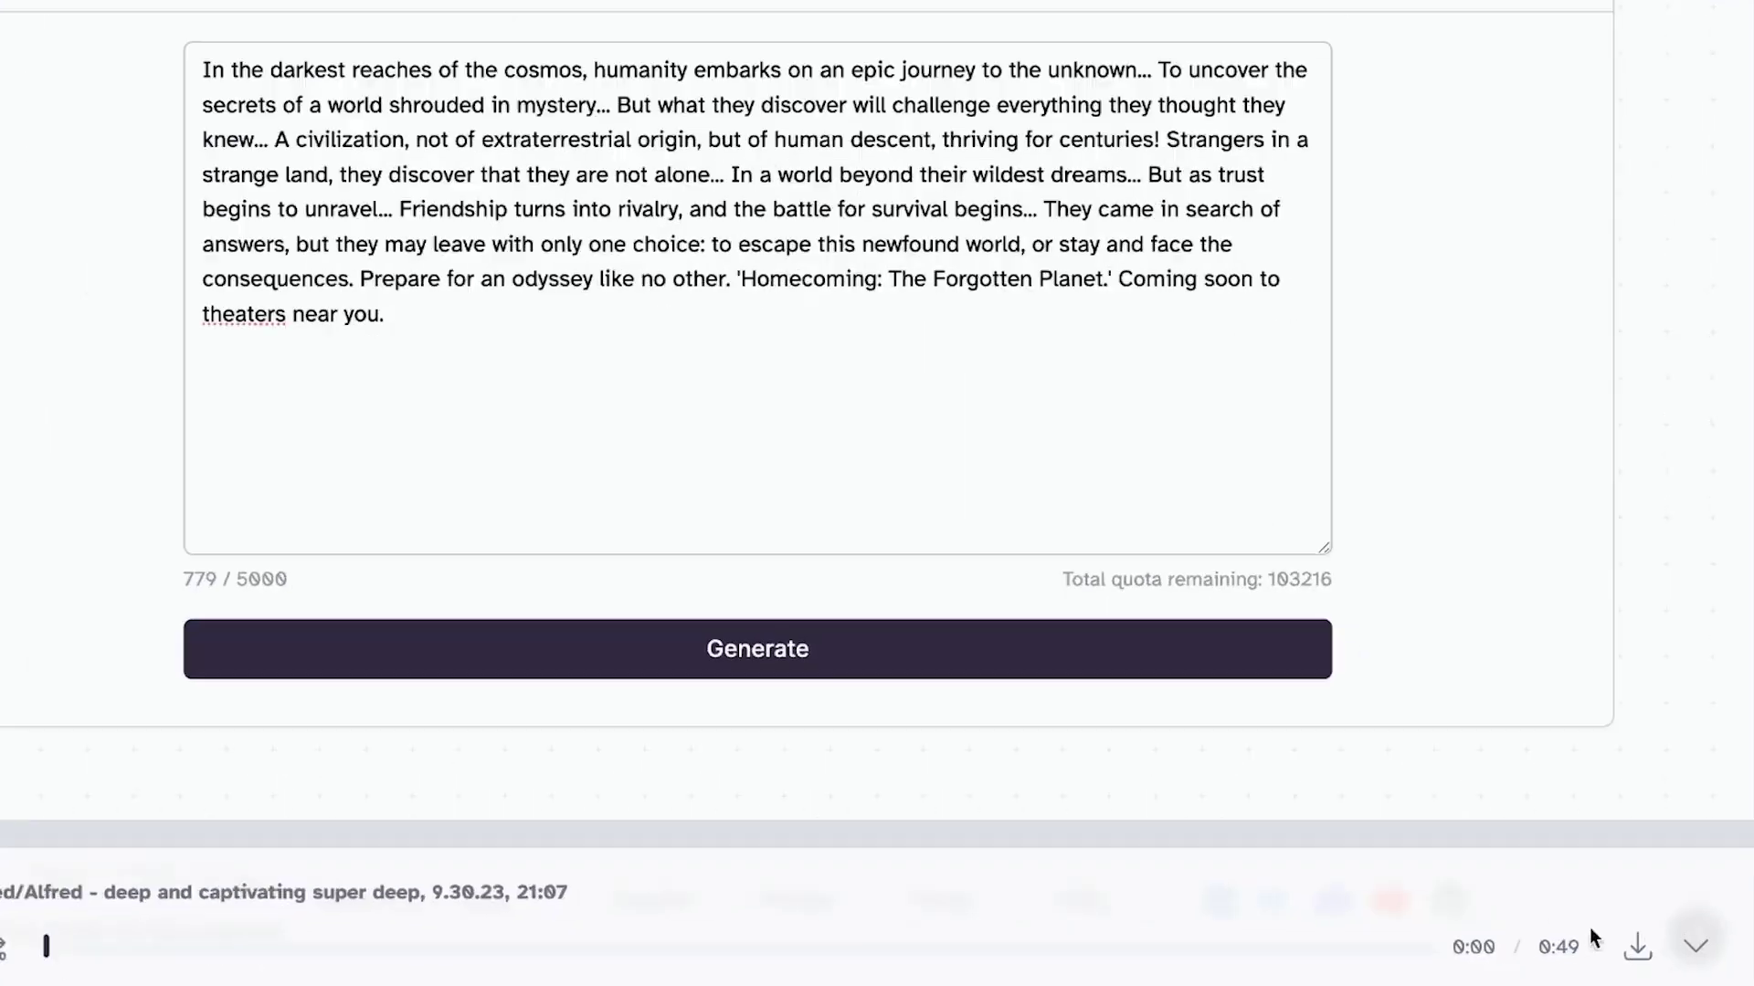
left_click(1622, 941)
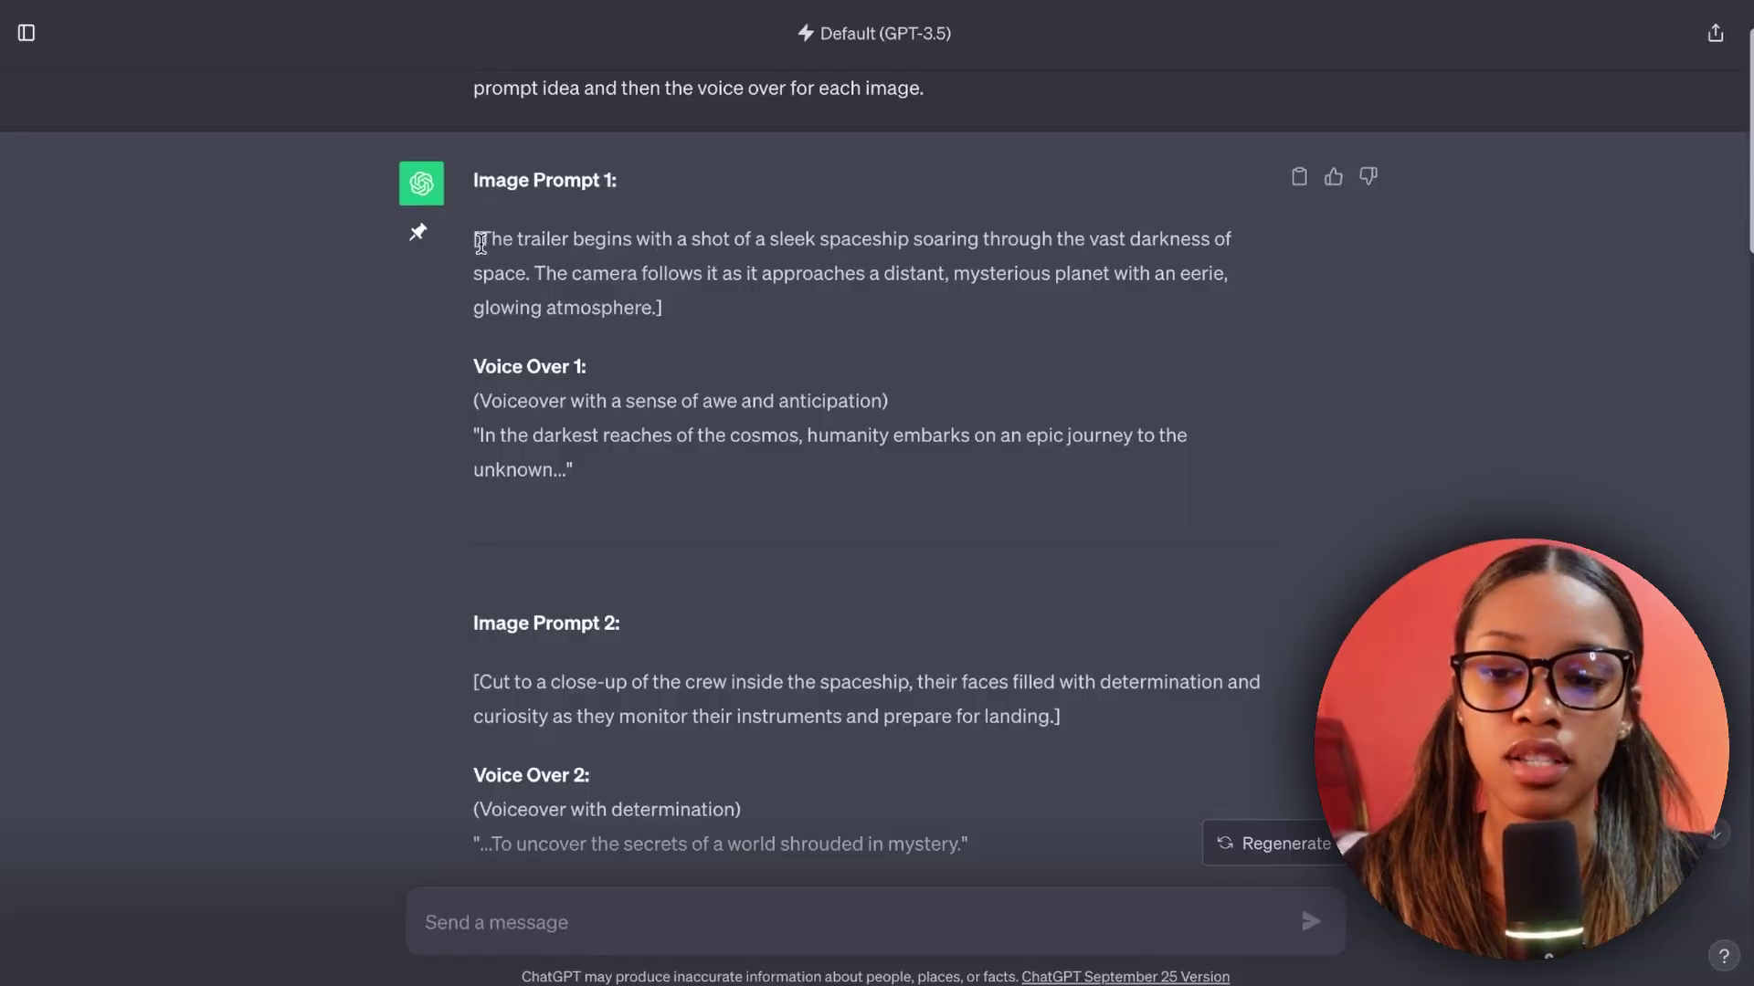
Copy the first sentence of Image Prompt 1 from ChatGPT into Clipdrop and trim it to "a shot of a sleek spaceship soaring through the vast darkness of space"
left_click_drag(479, 243, 651, 307)
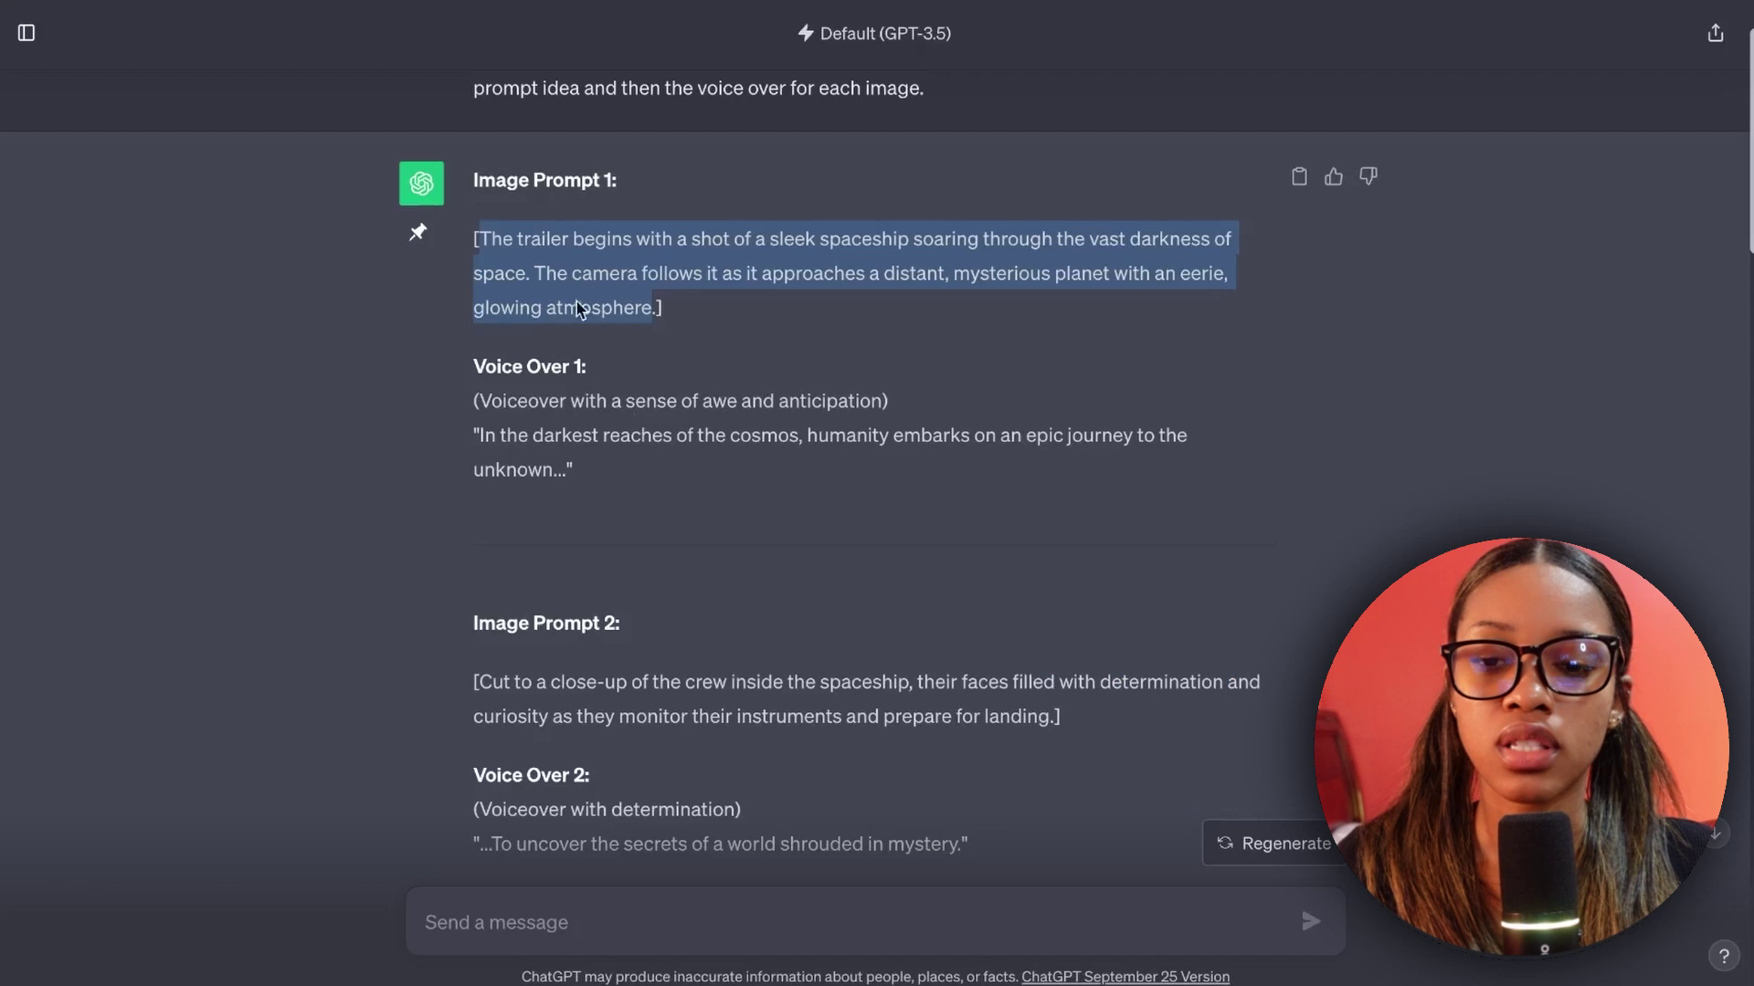
left_click(702, 370)
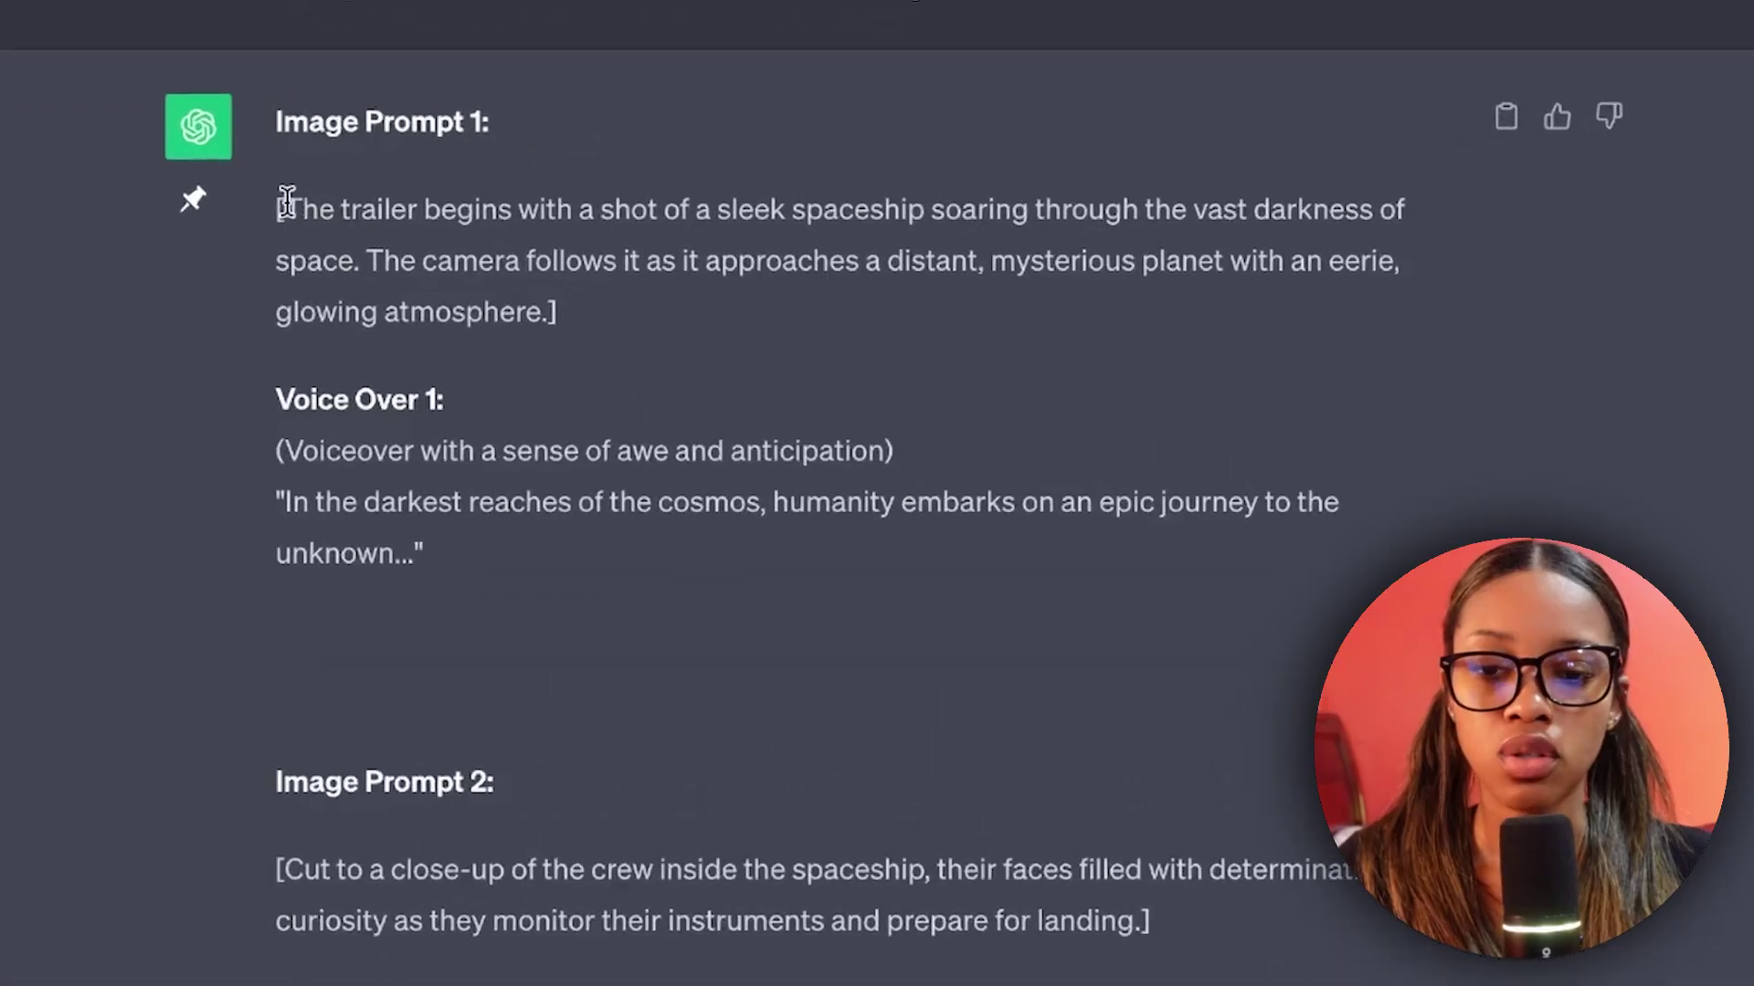
left_click_drag(475, 239, 541, 263)
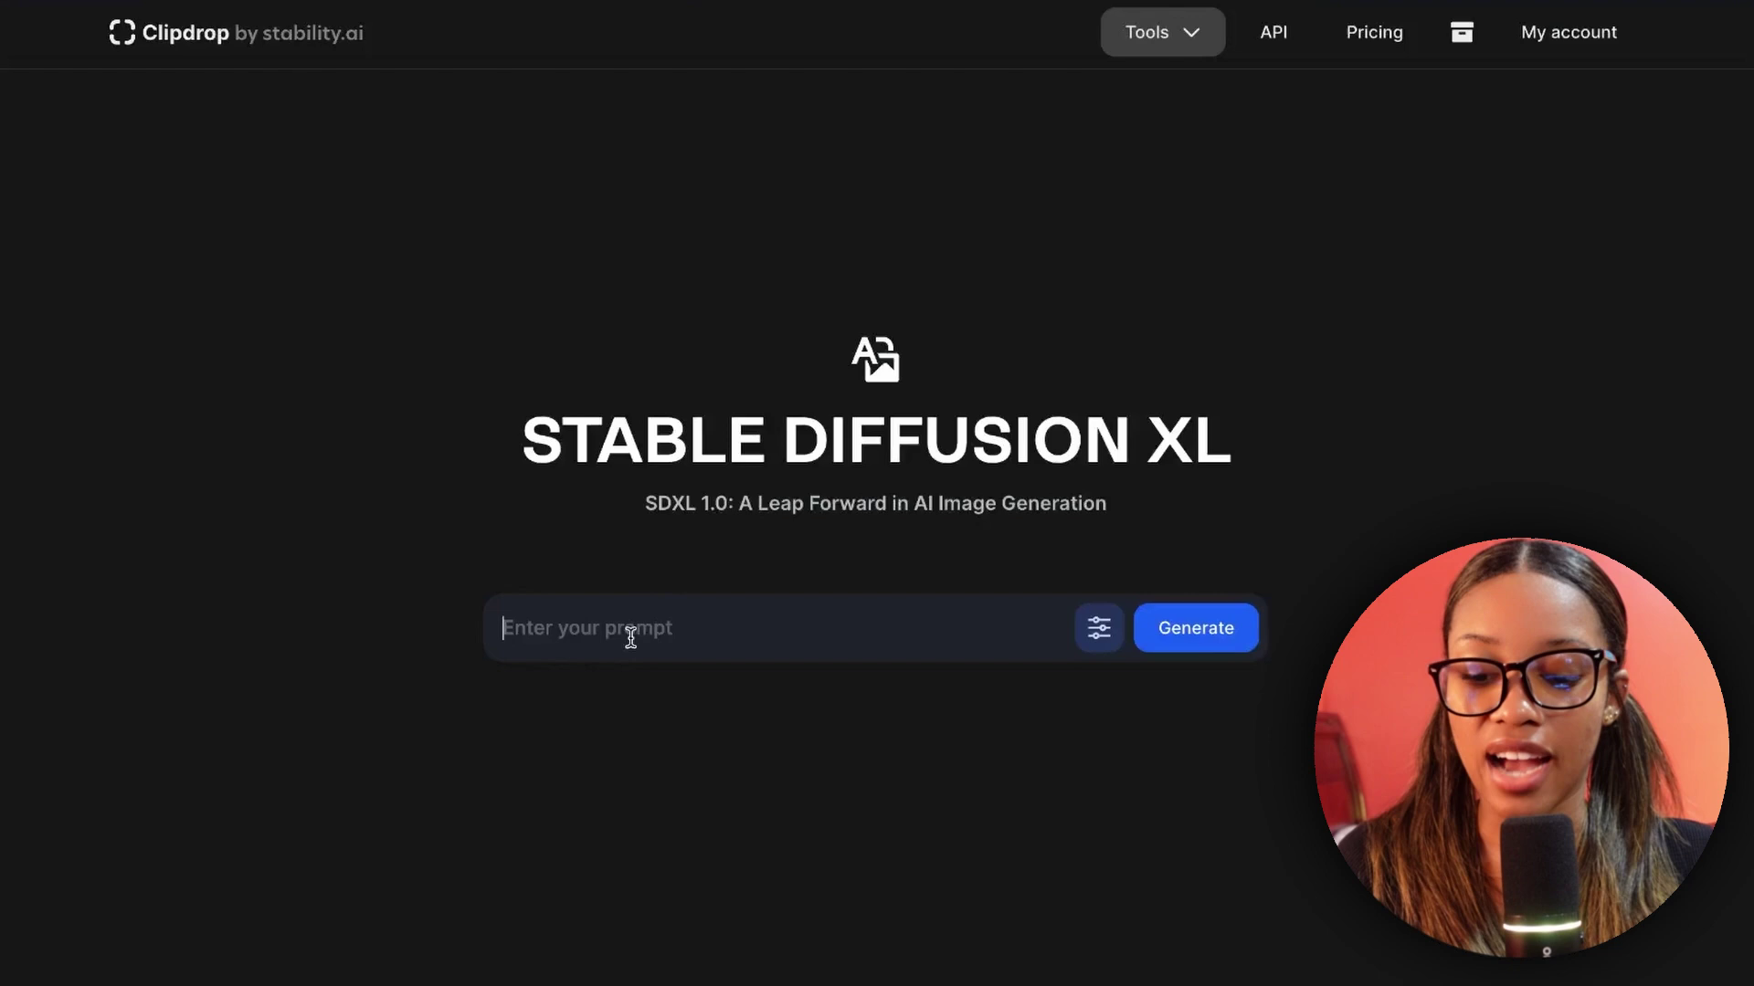
key("ctrl+v")
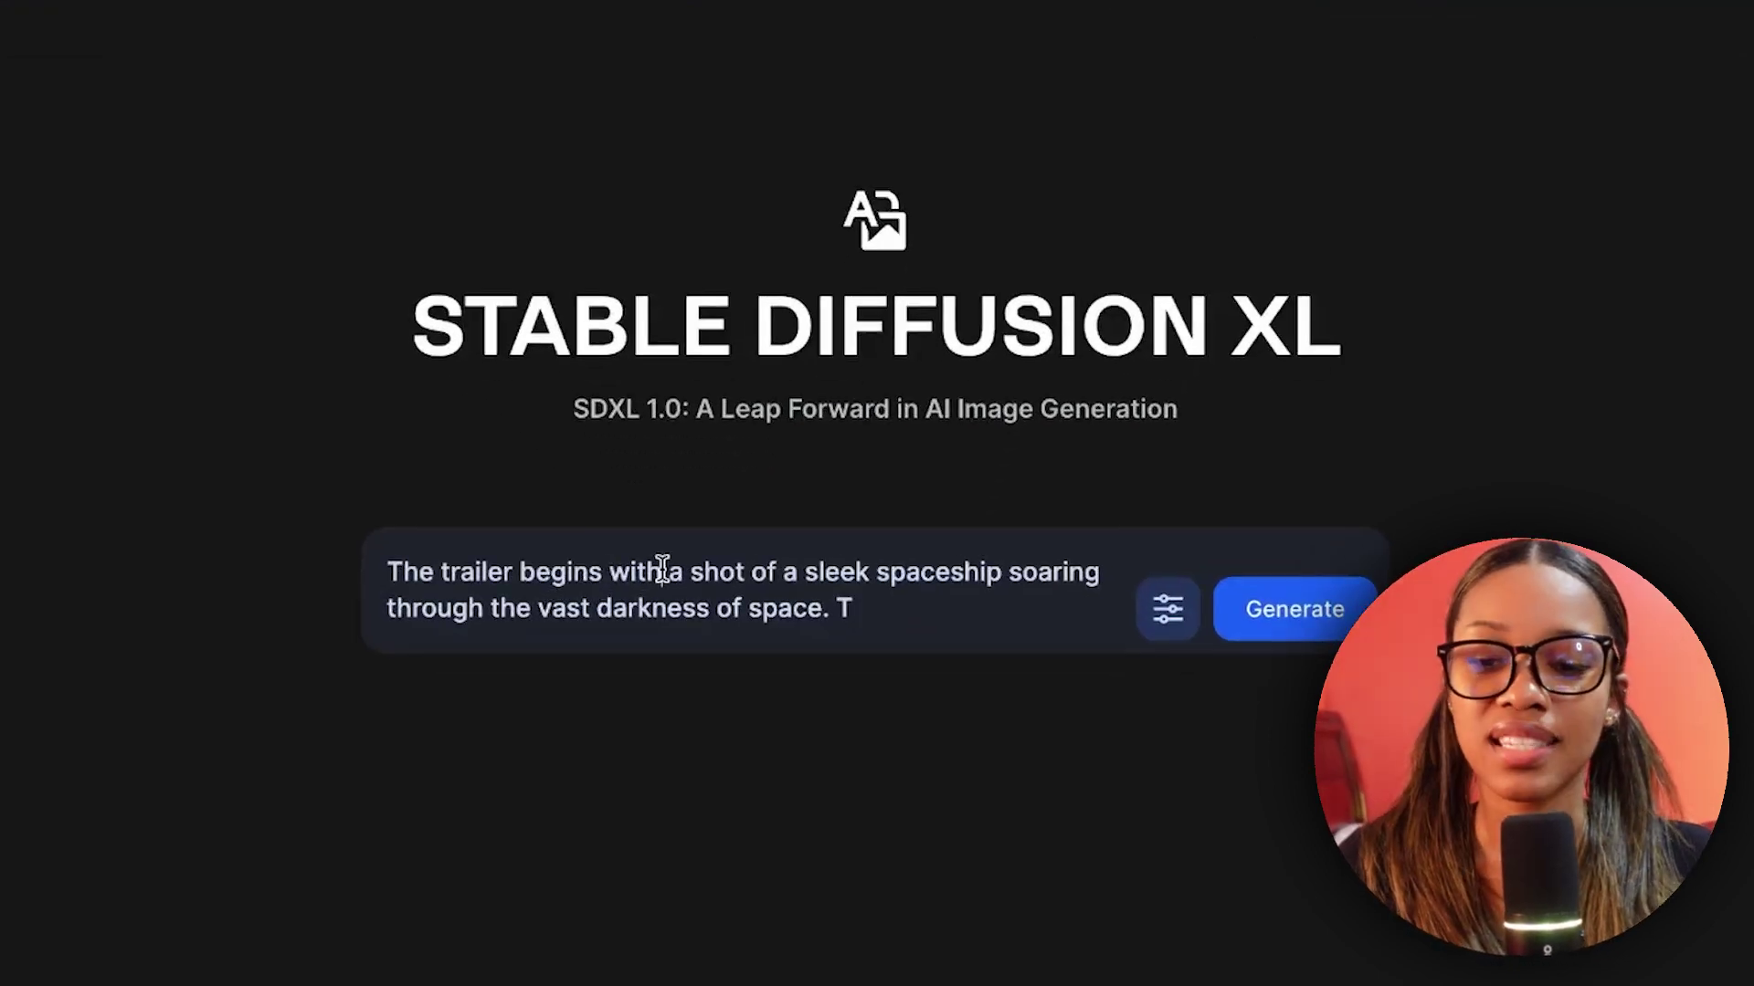
key("BackSpace")
key("ctrl+End")
key("BackSpace")
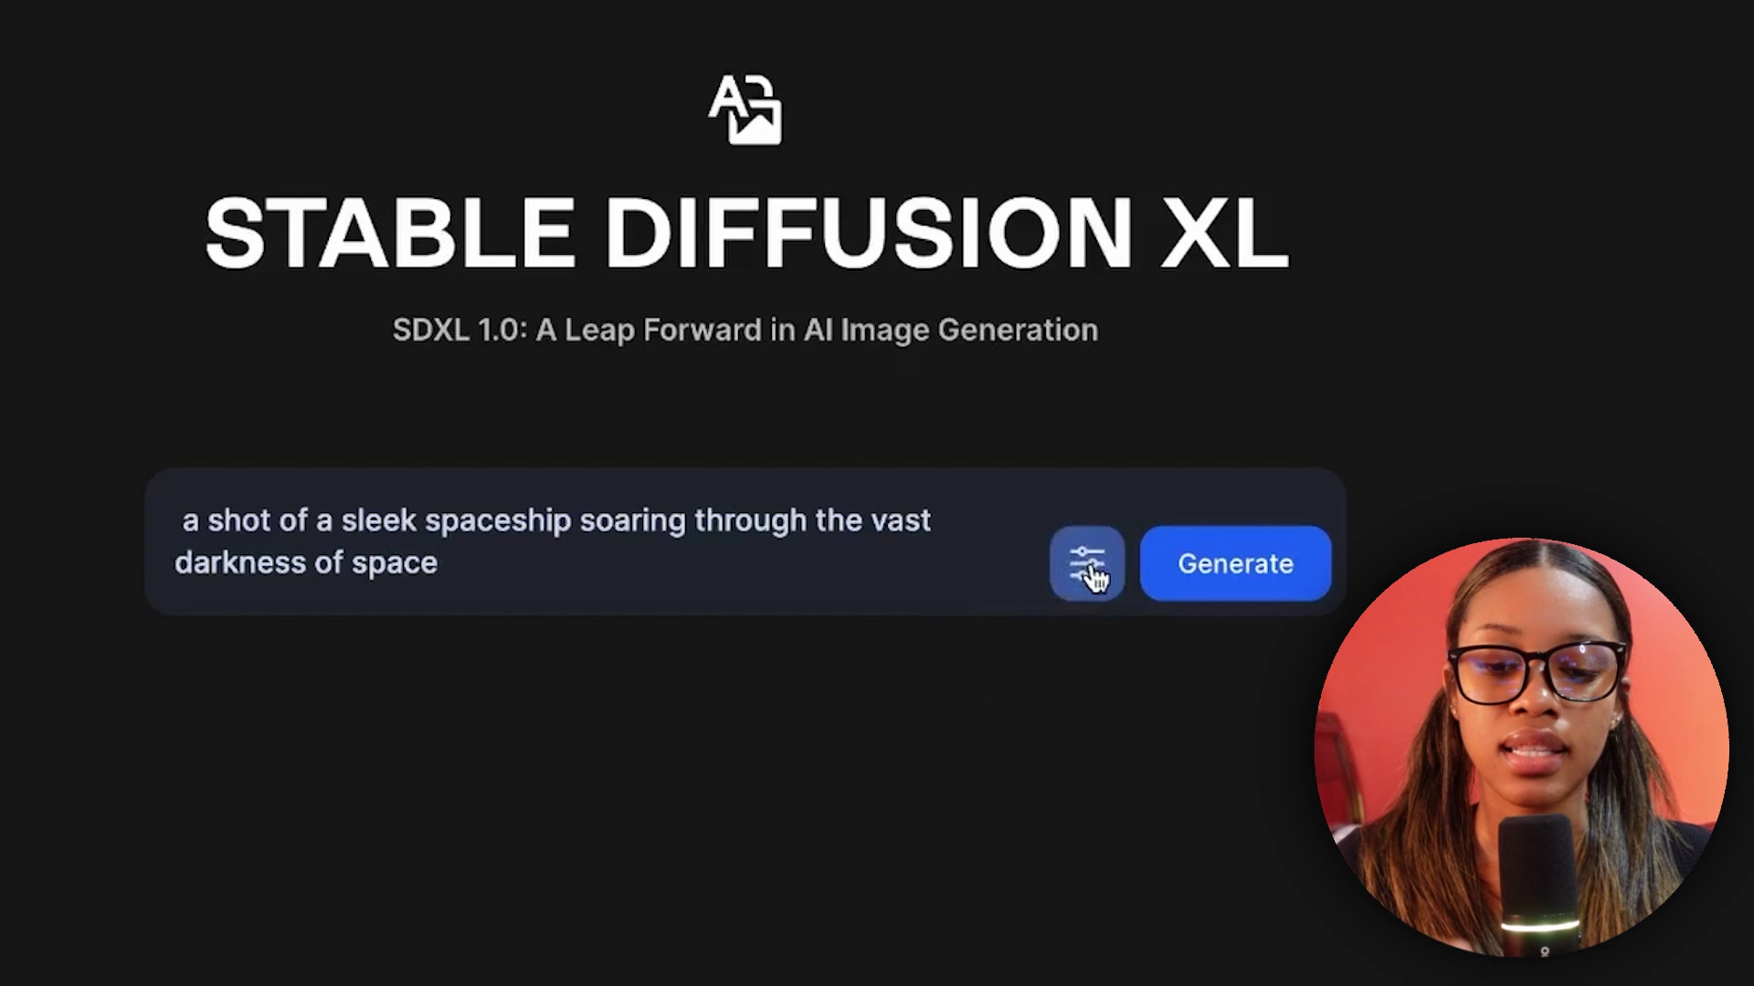
Set the image style to Cinematic and the aspect ratio to Widescreen (16:9), and generate the spaceship images
left_click(1087, 563)
scroll(908, 630, "down", 2)
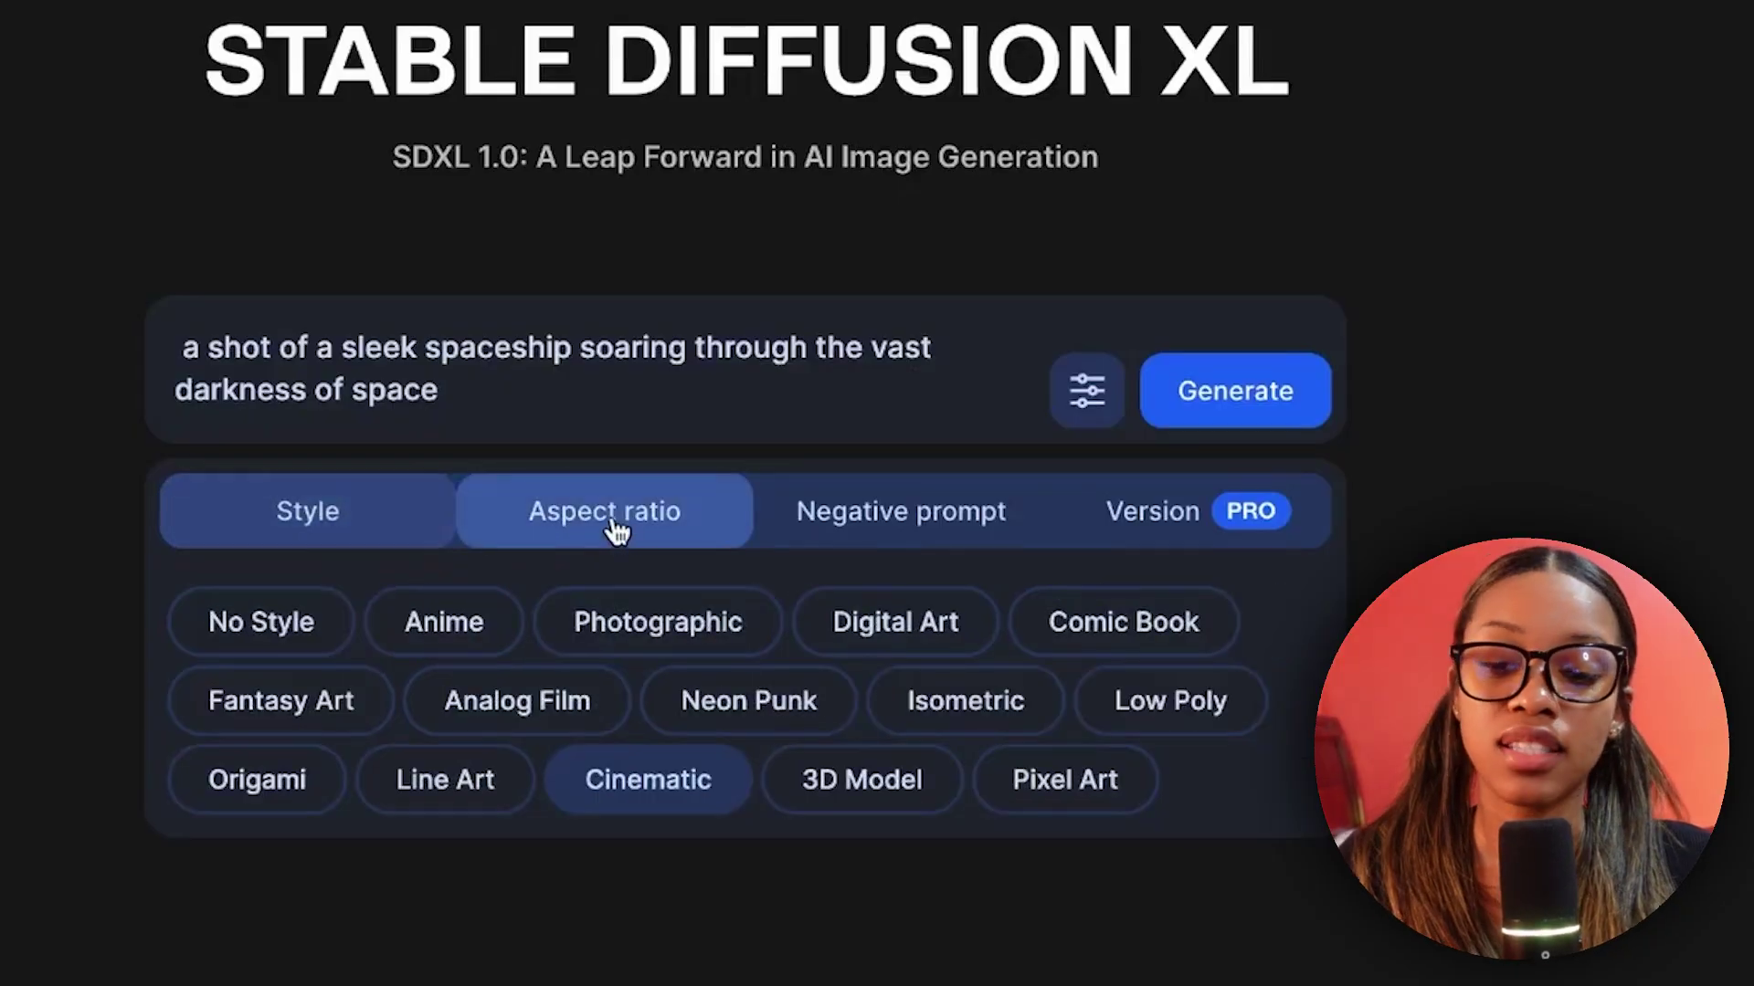
left_click(628, 546)
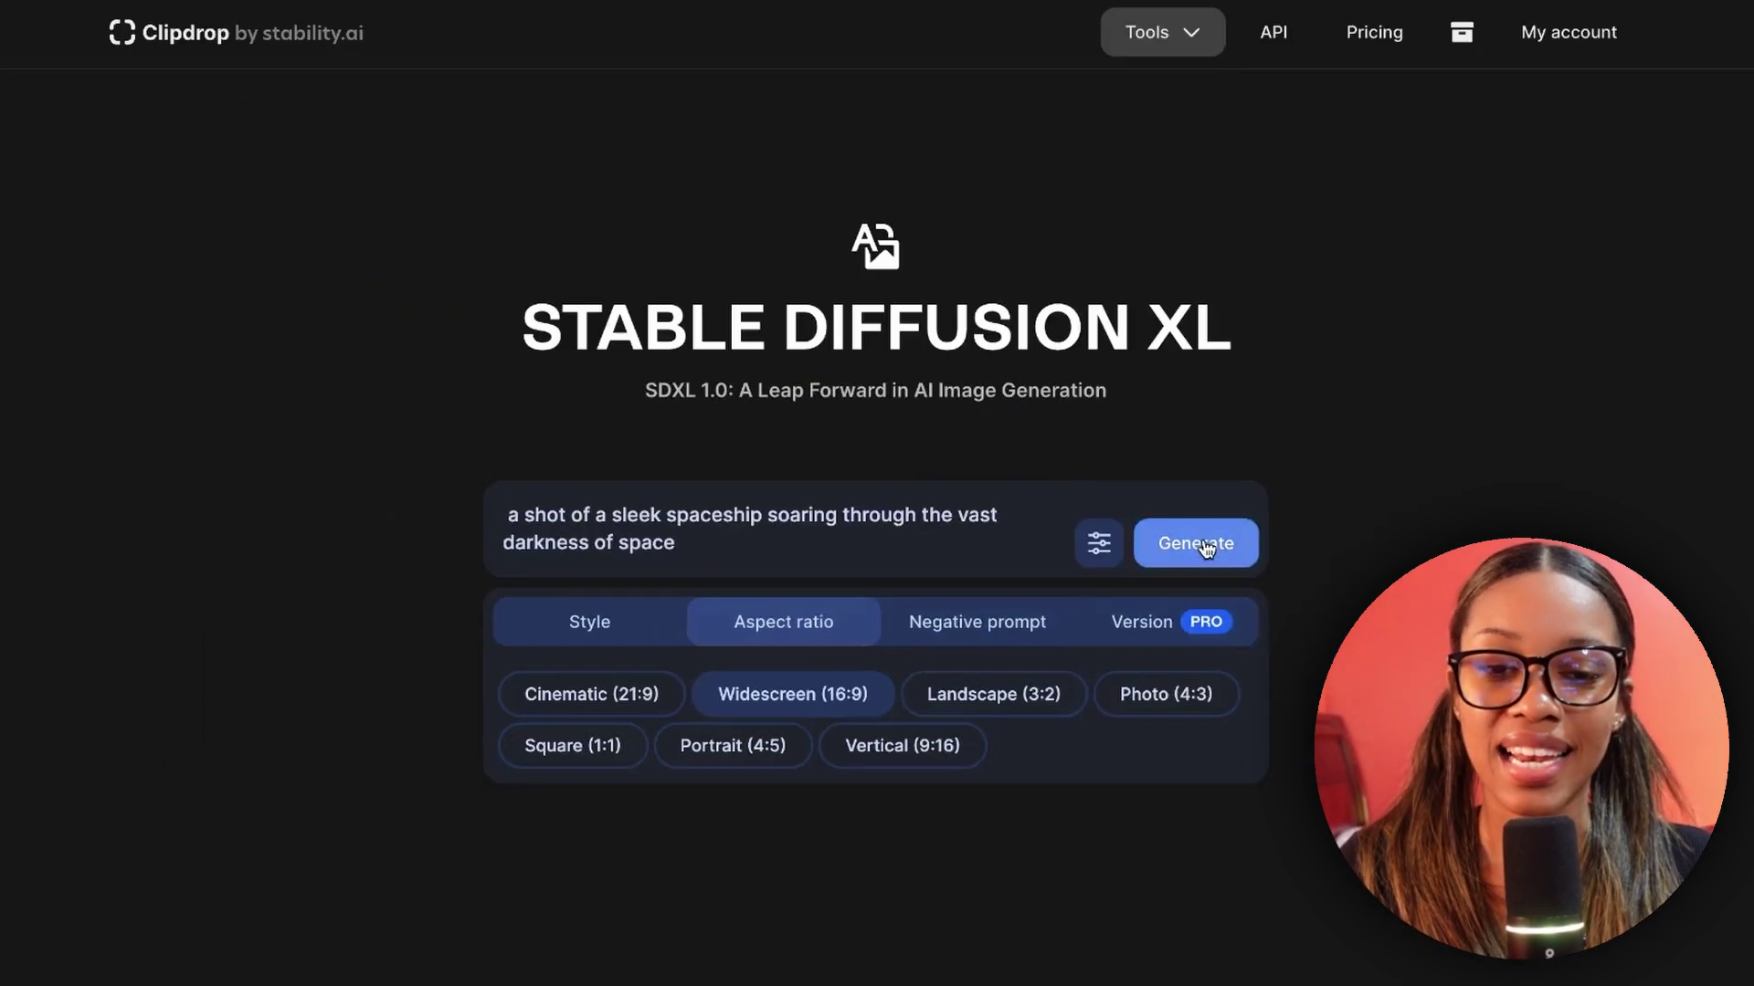
left_click(1241, 398)
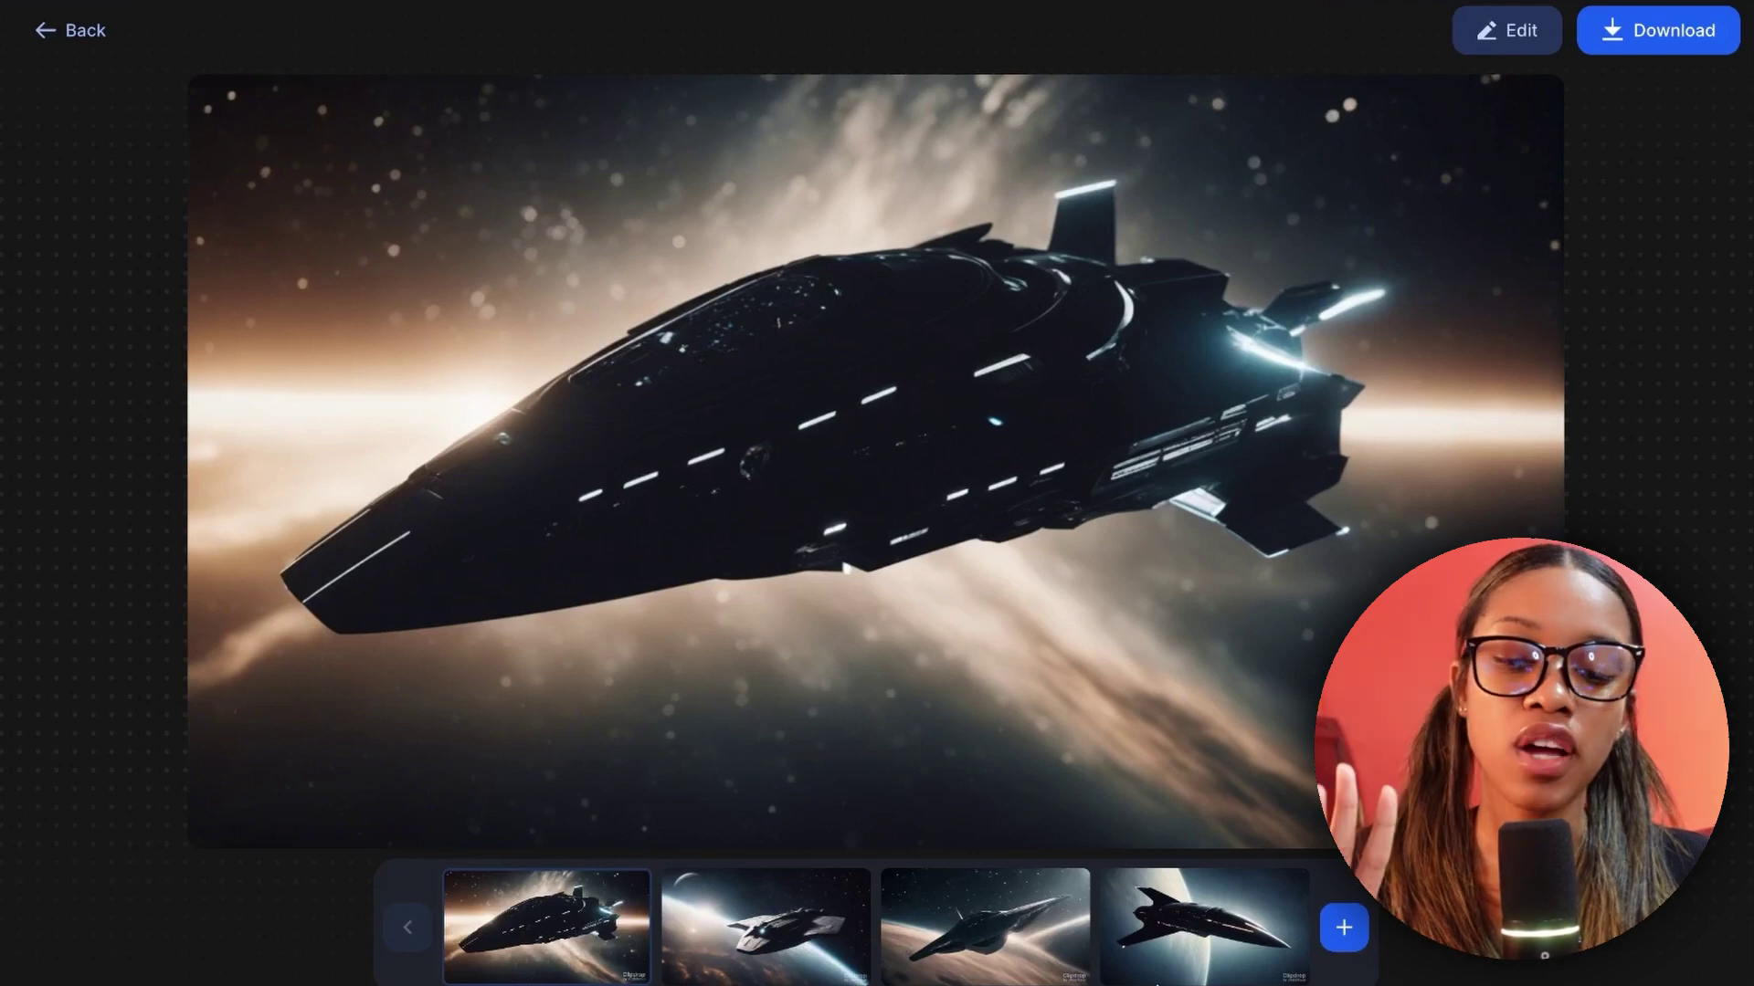
Compare the four generated spaceship images and download the first one
left_click(763, 961)
left_click(1003, 946)
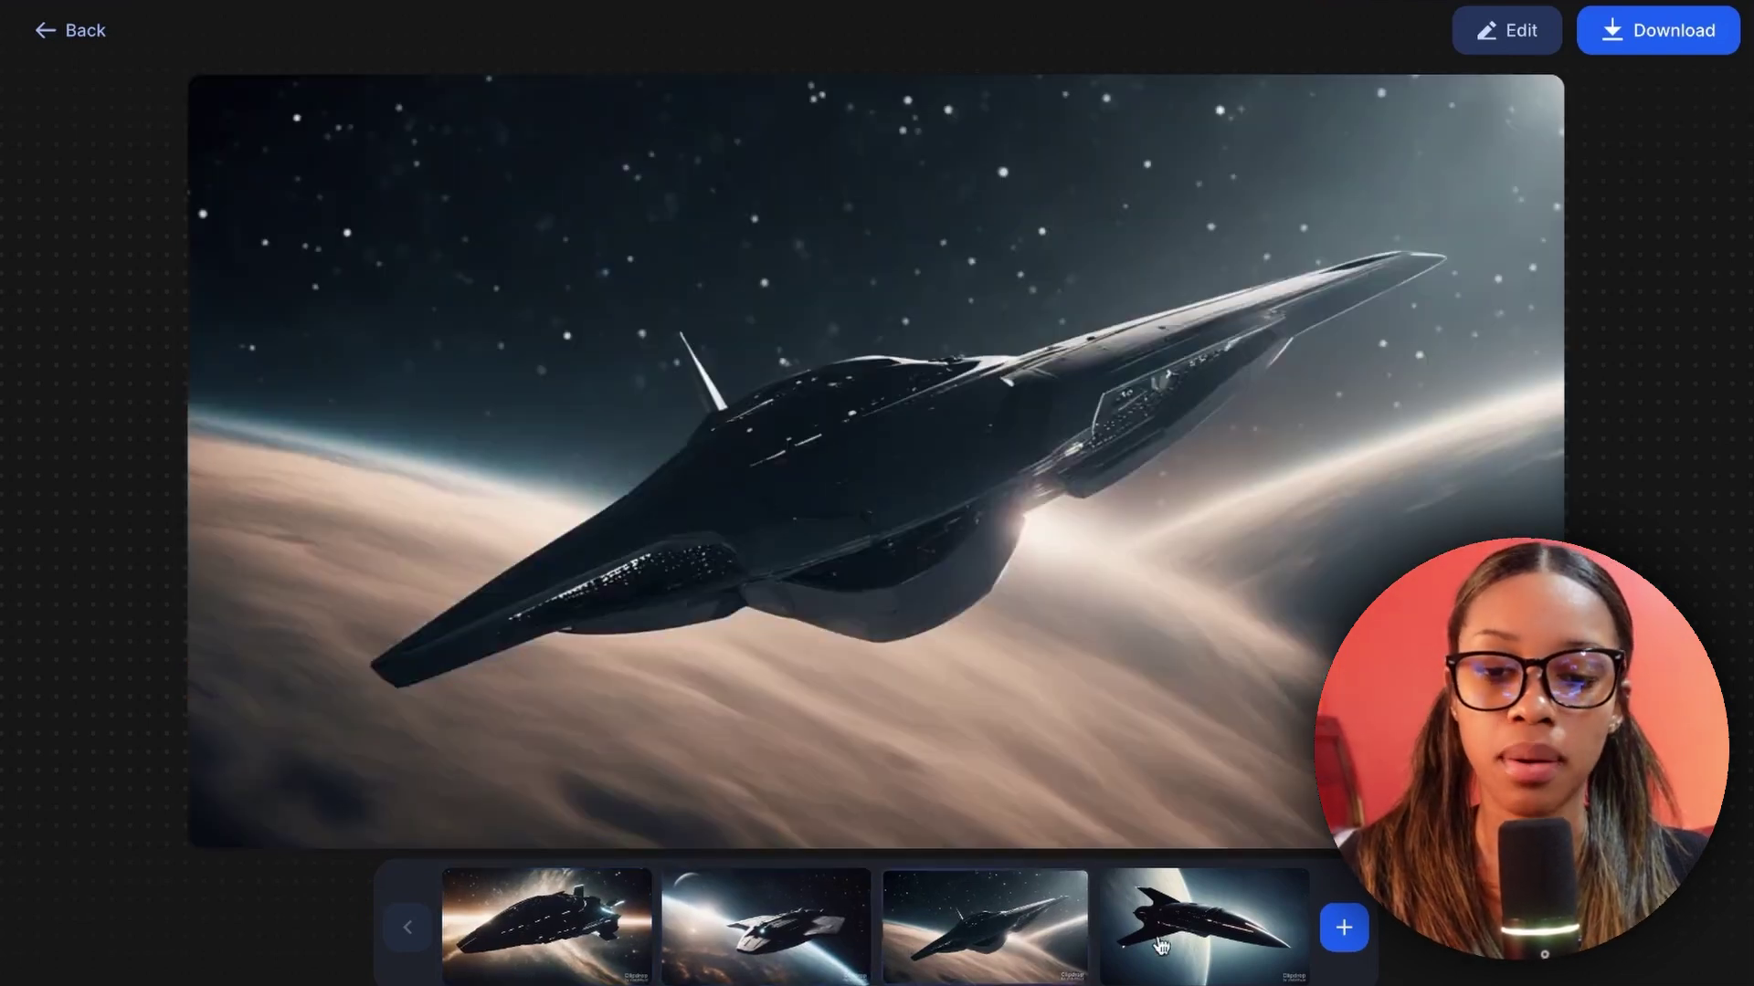
left_click(1197, 952)
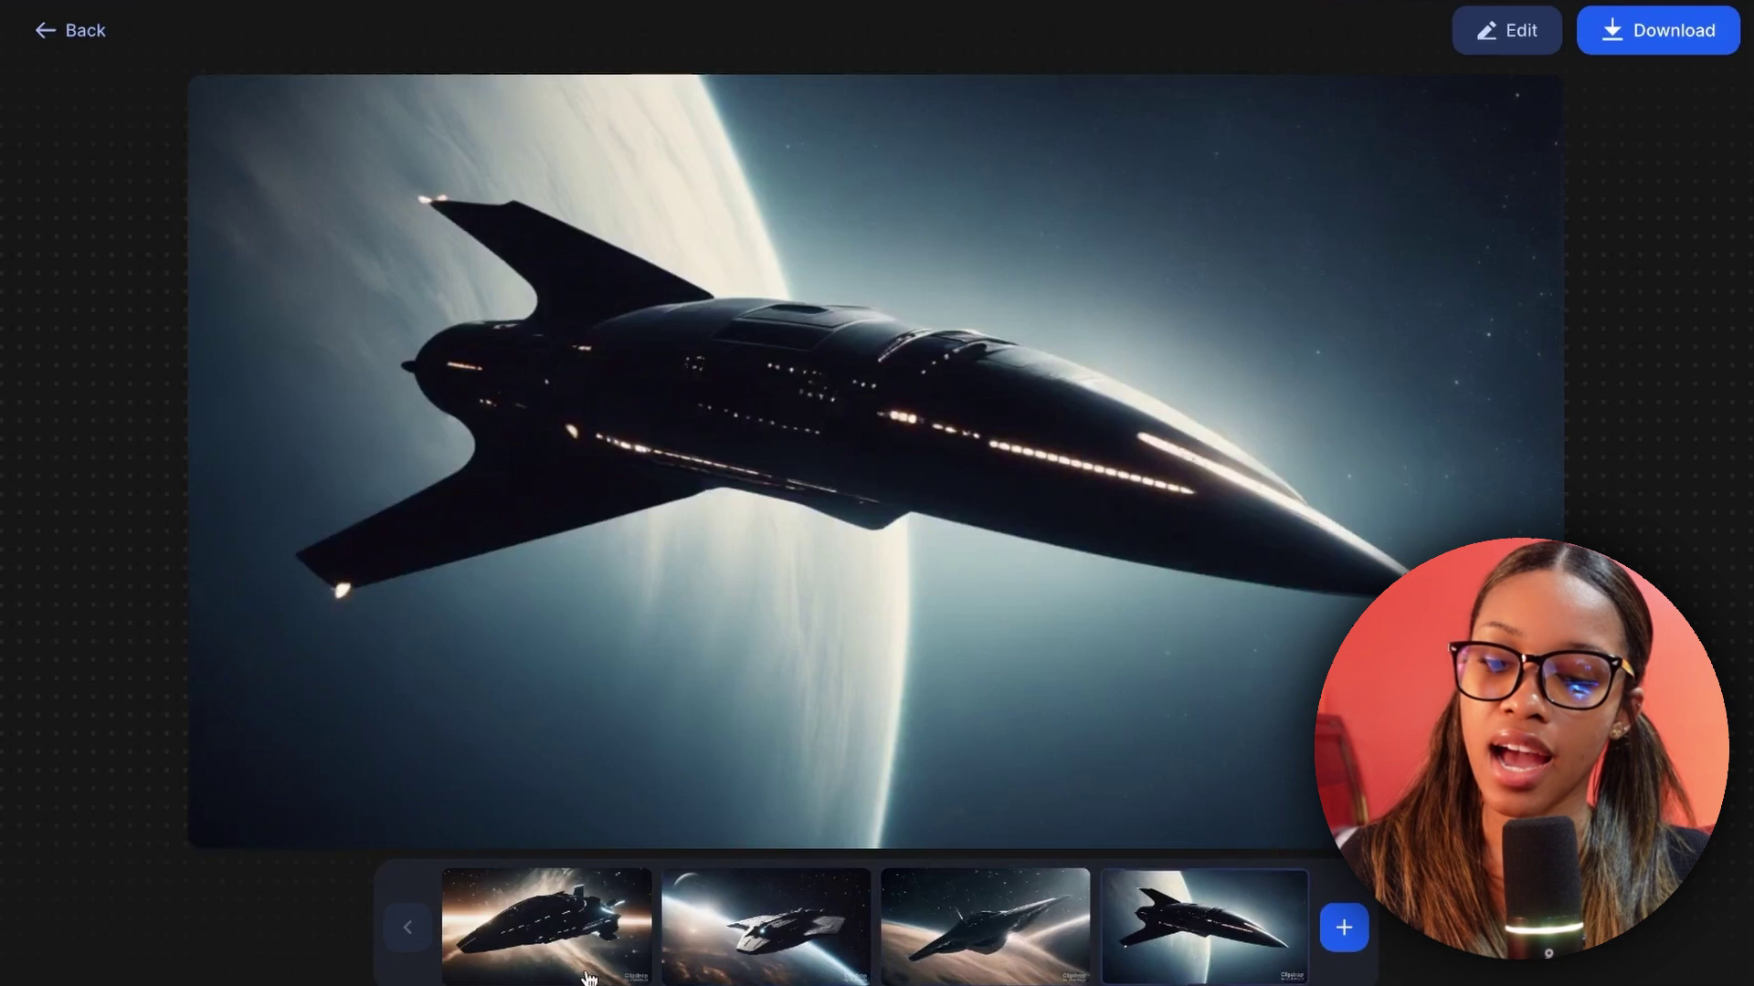
left_click(557, 966)
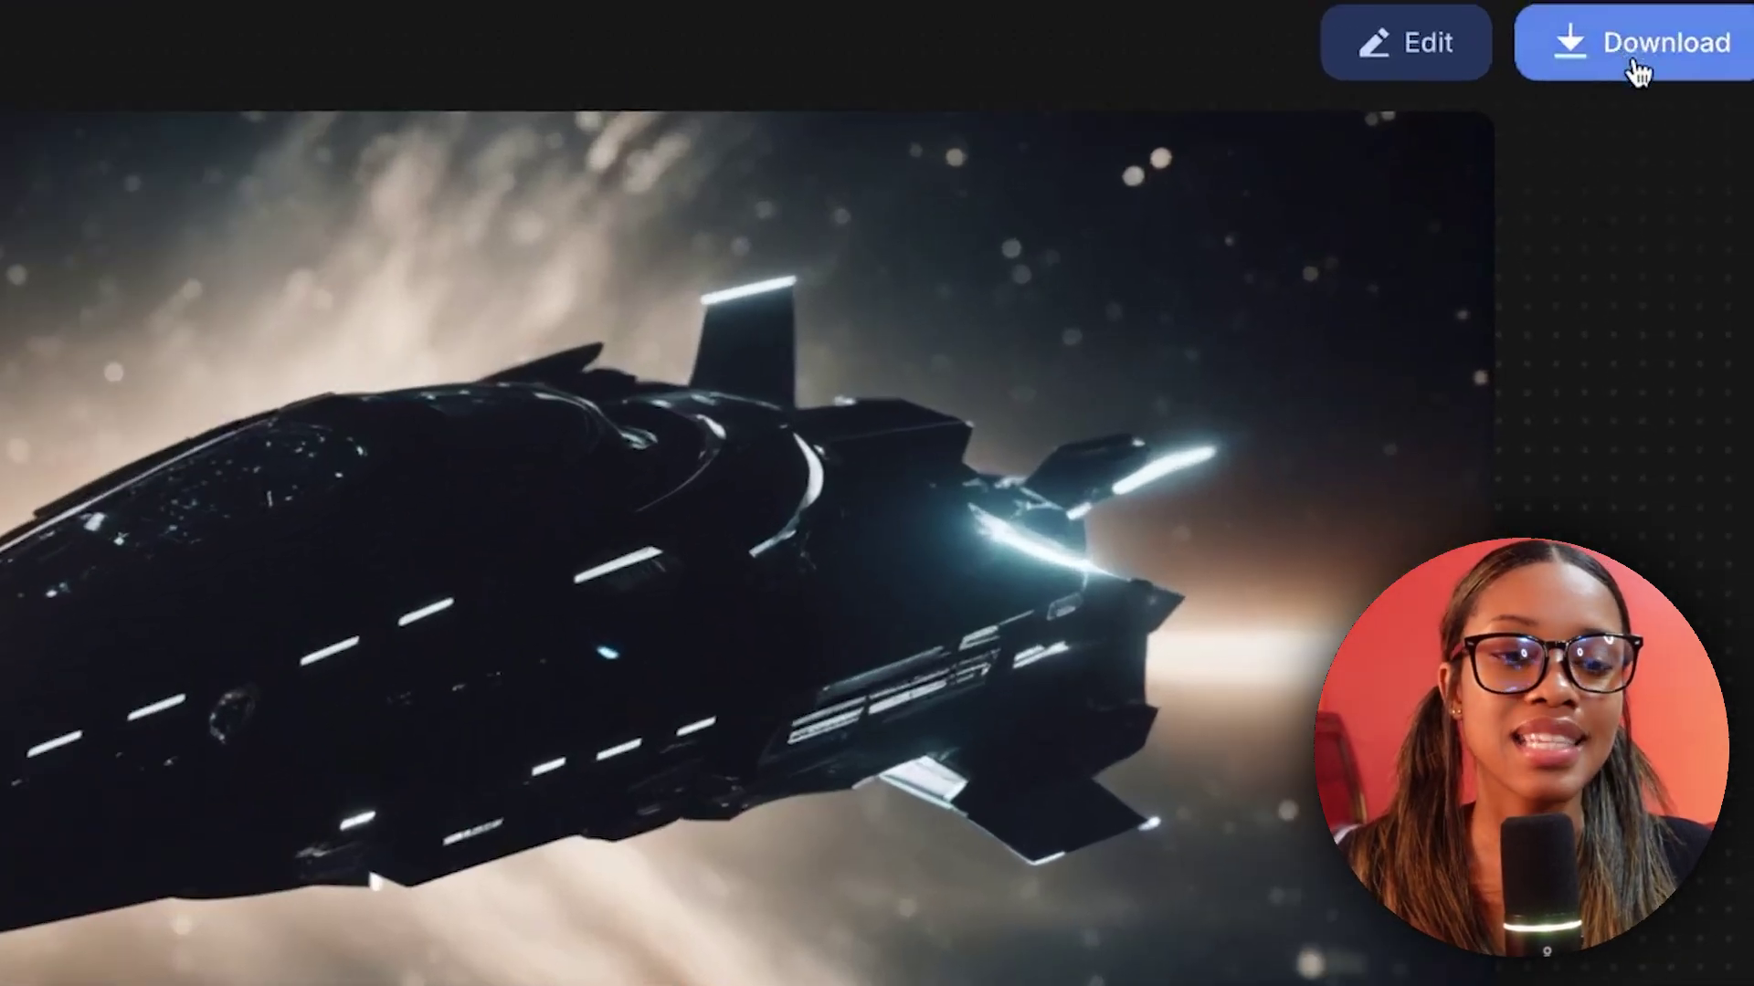
left_click(1637, 71)
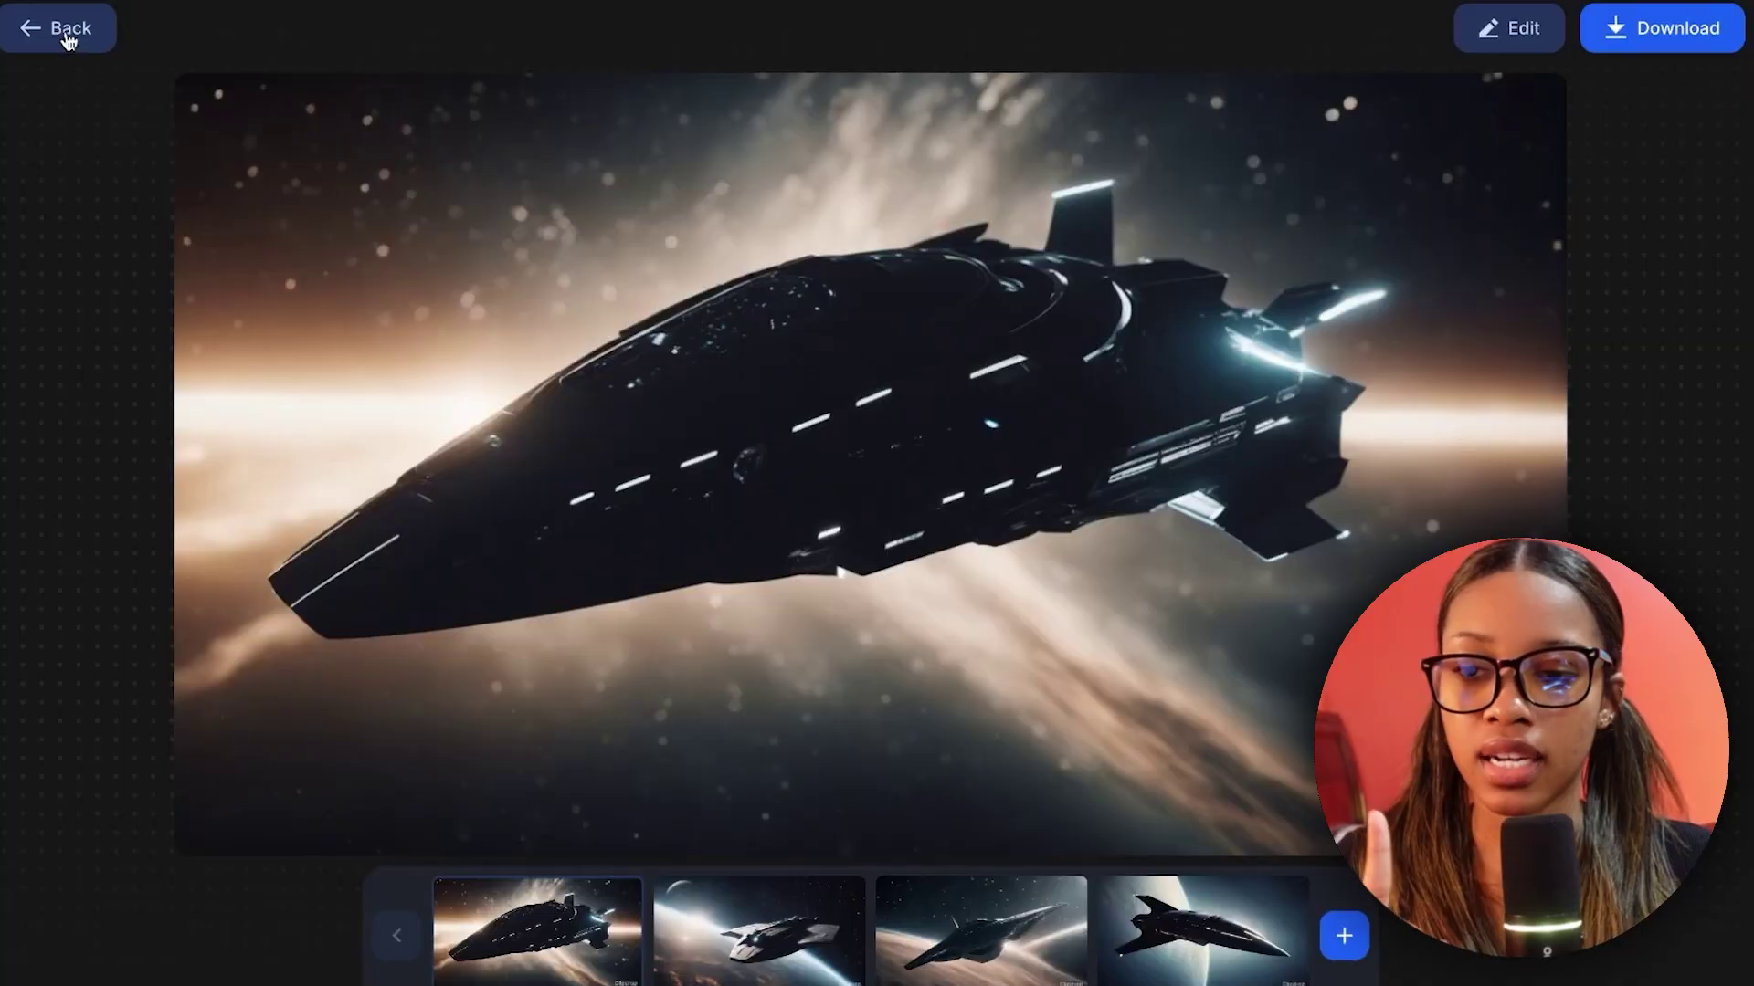
Replace the prompt with the spaceship shot plus "as it approaches a distant, mysterious planet with an eerie, glowing atmosphere" and generate new images
left_click(63, 31)
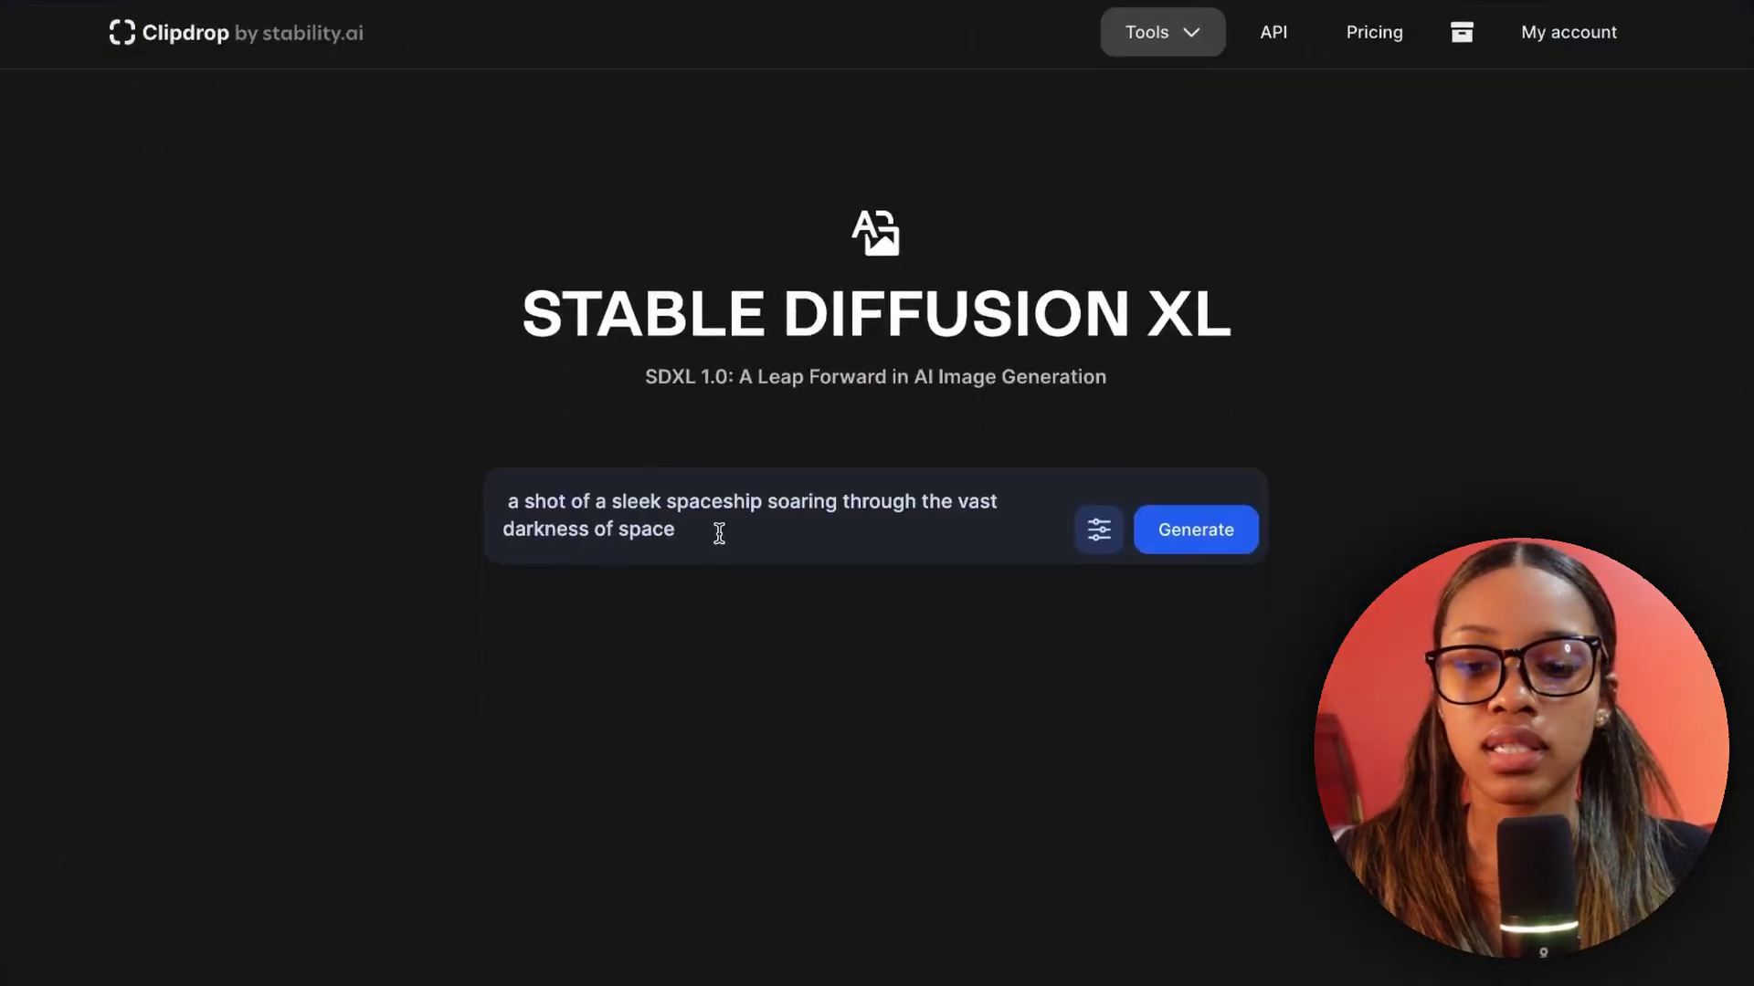
key("ctrl+a")
key("BackSpace")
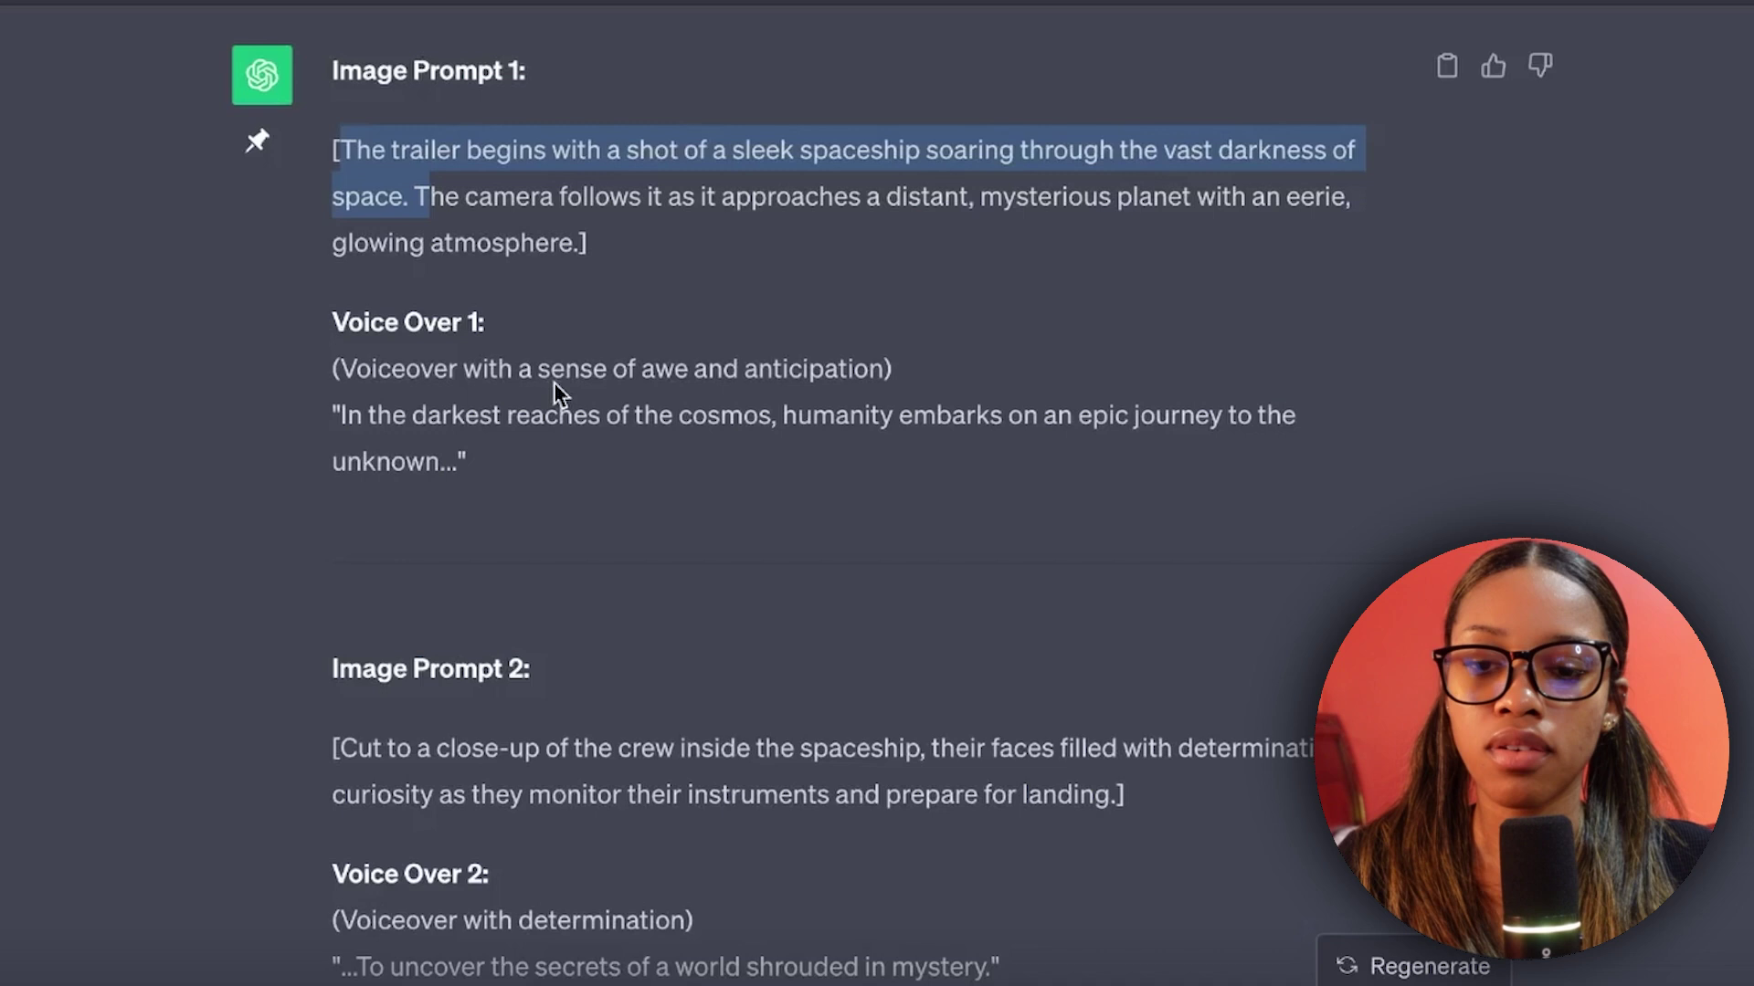
left_click_drag(607, 149, 575, 243)
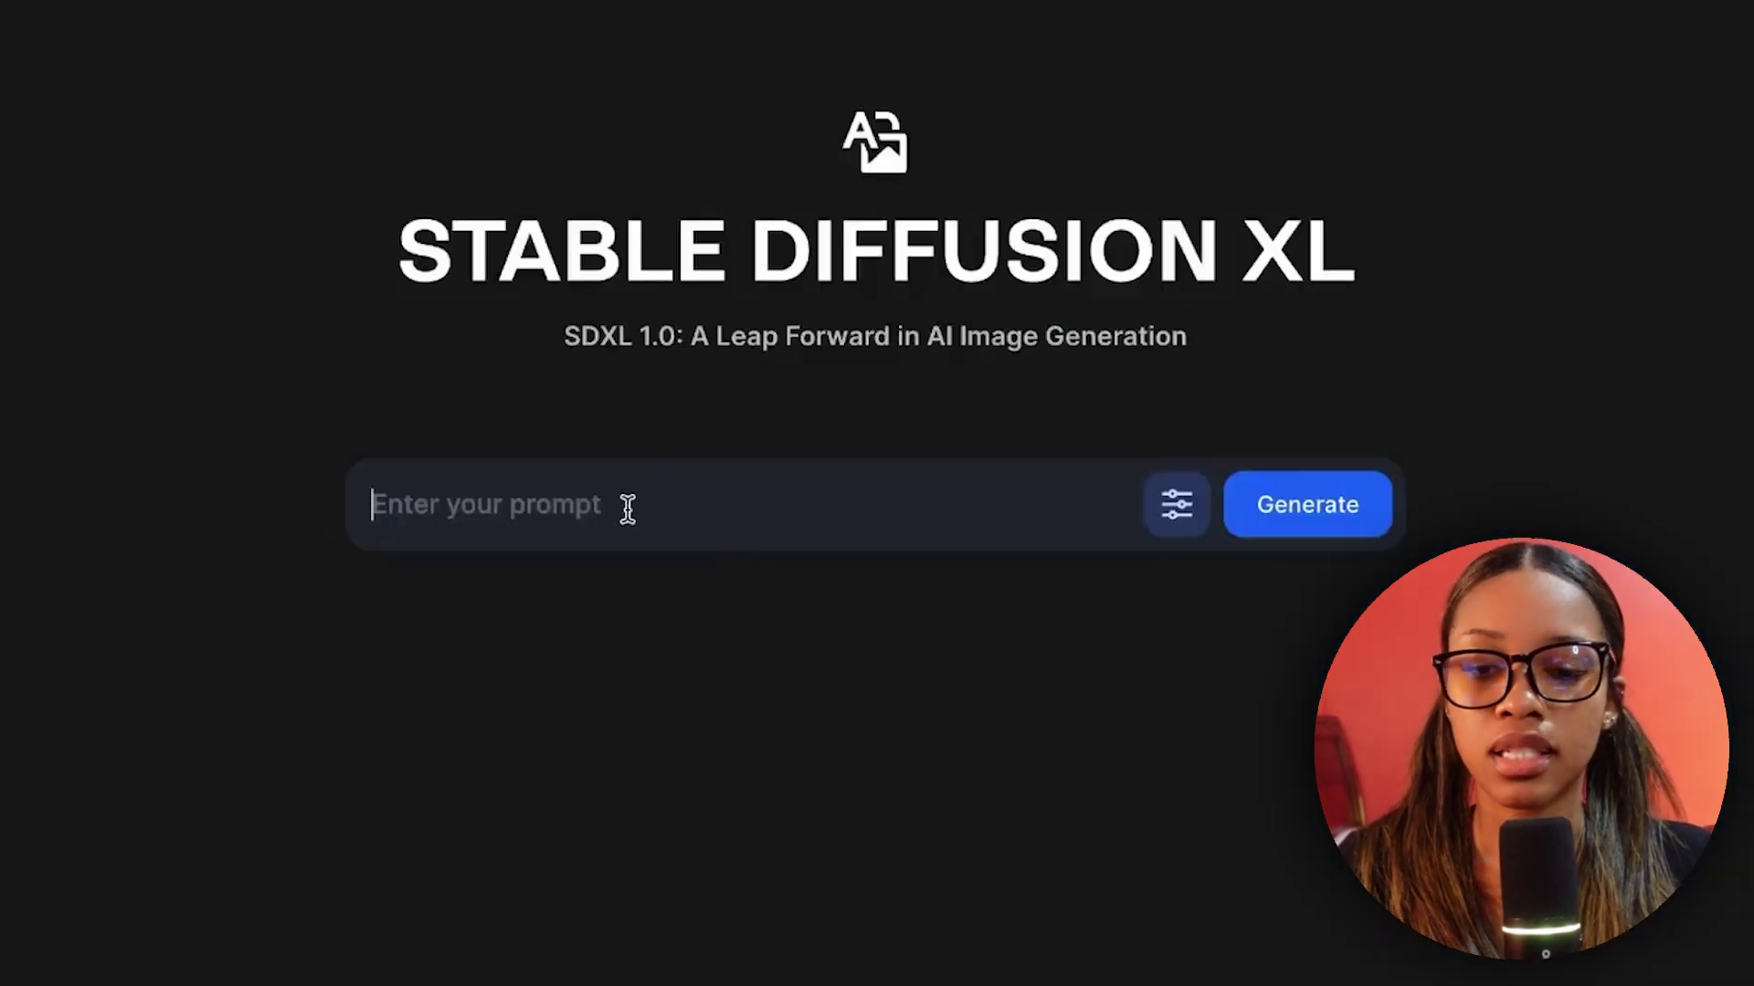
type("a shot of a sleek spaceship soaring through the vast darkness of space. The camera follows it as it approaches a distant, mysterious planet with an eerie, glowing atmosphere")
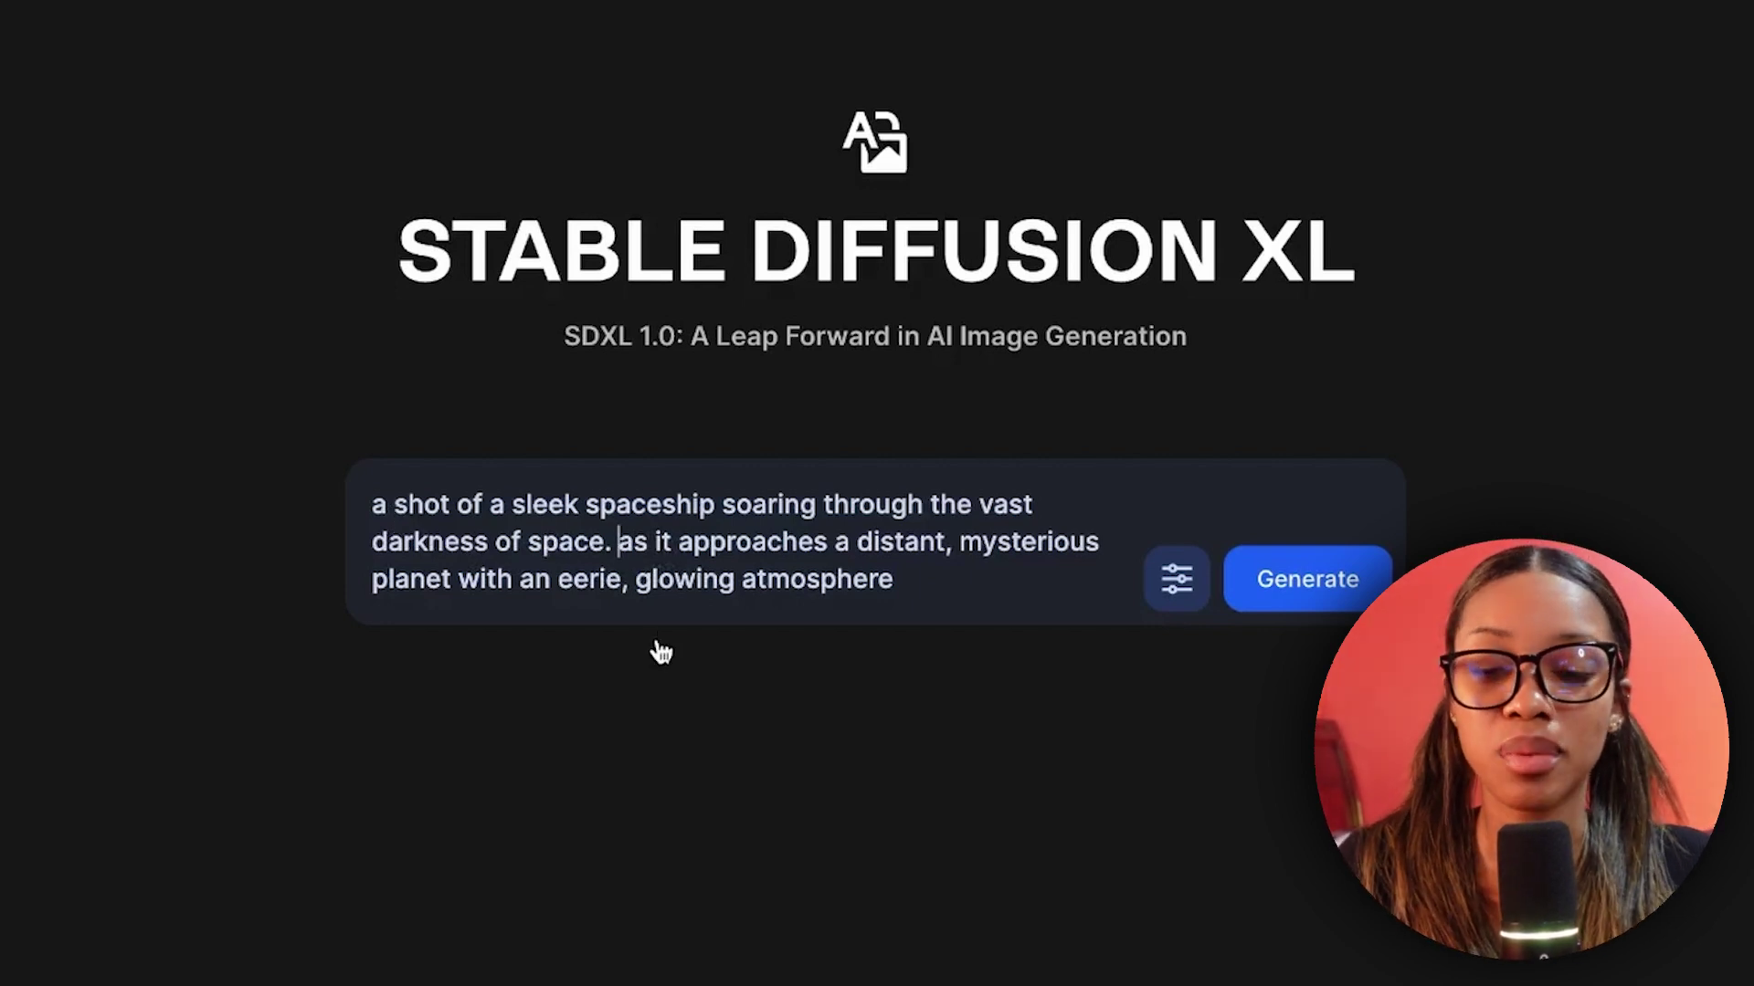
left_click(1297, 575)
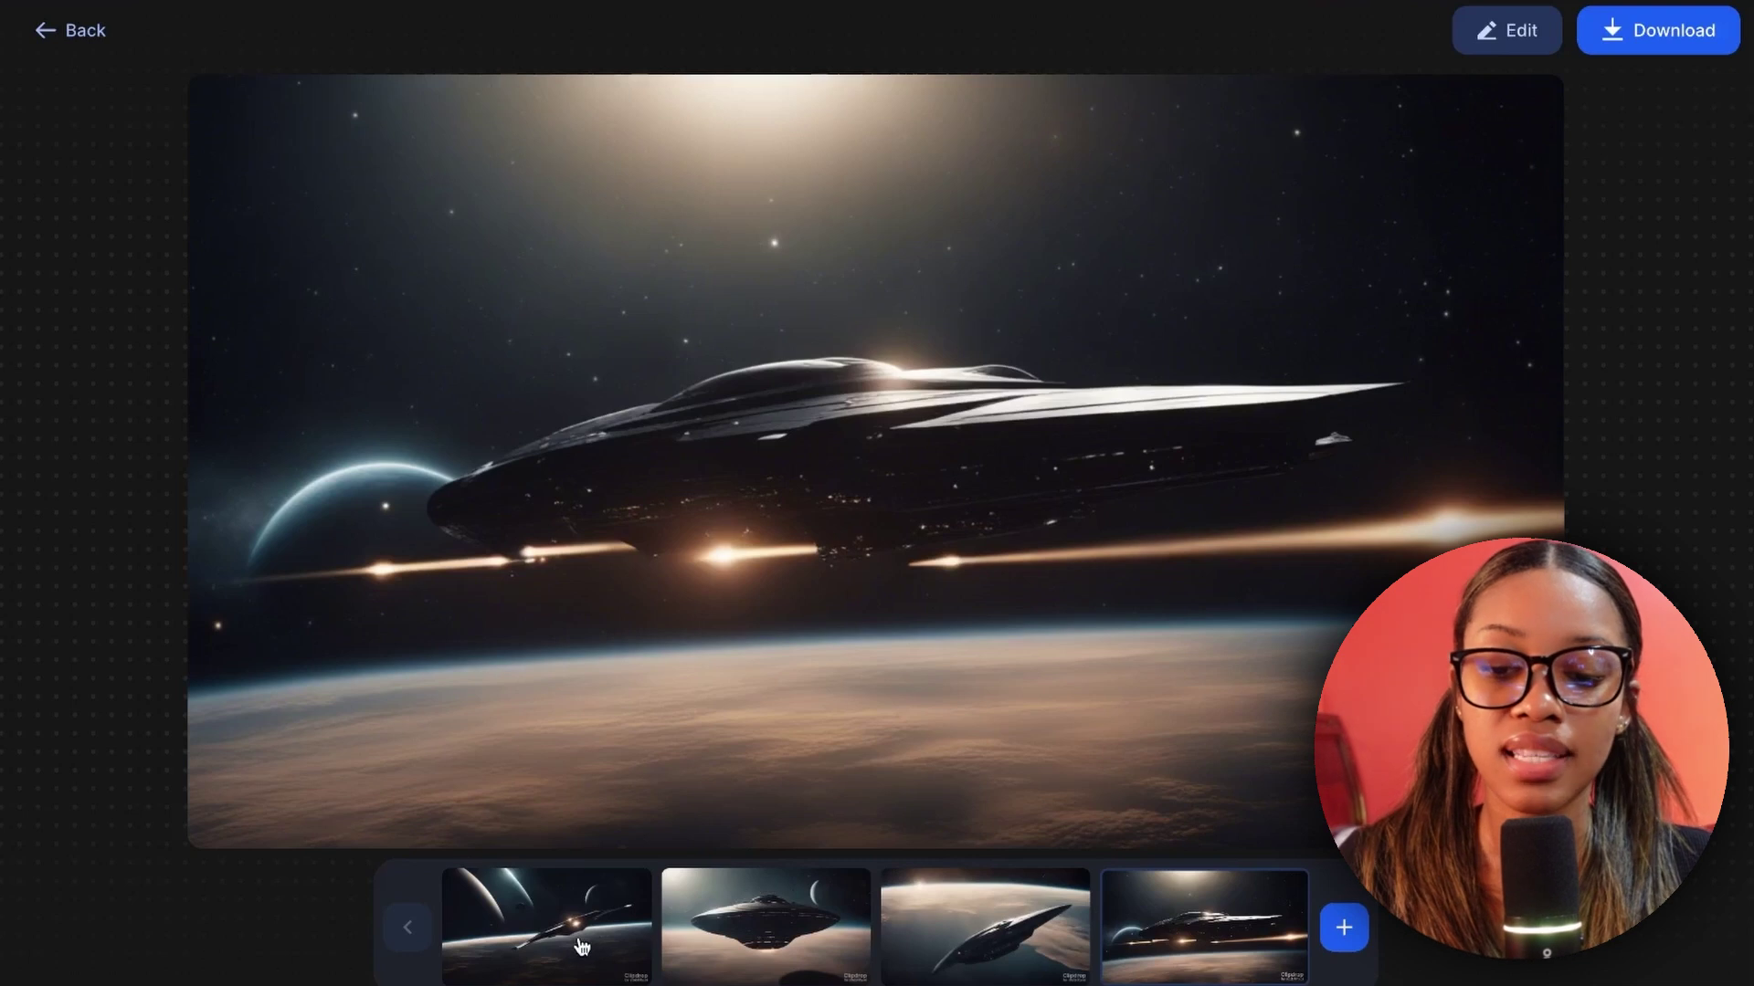
Compare the new planet-approach images and download the third one
left_click(581, 946)
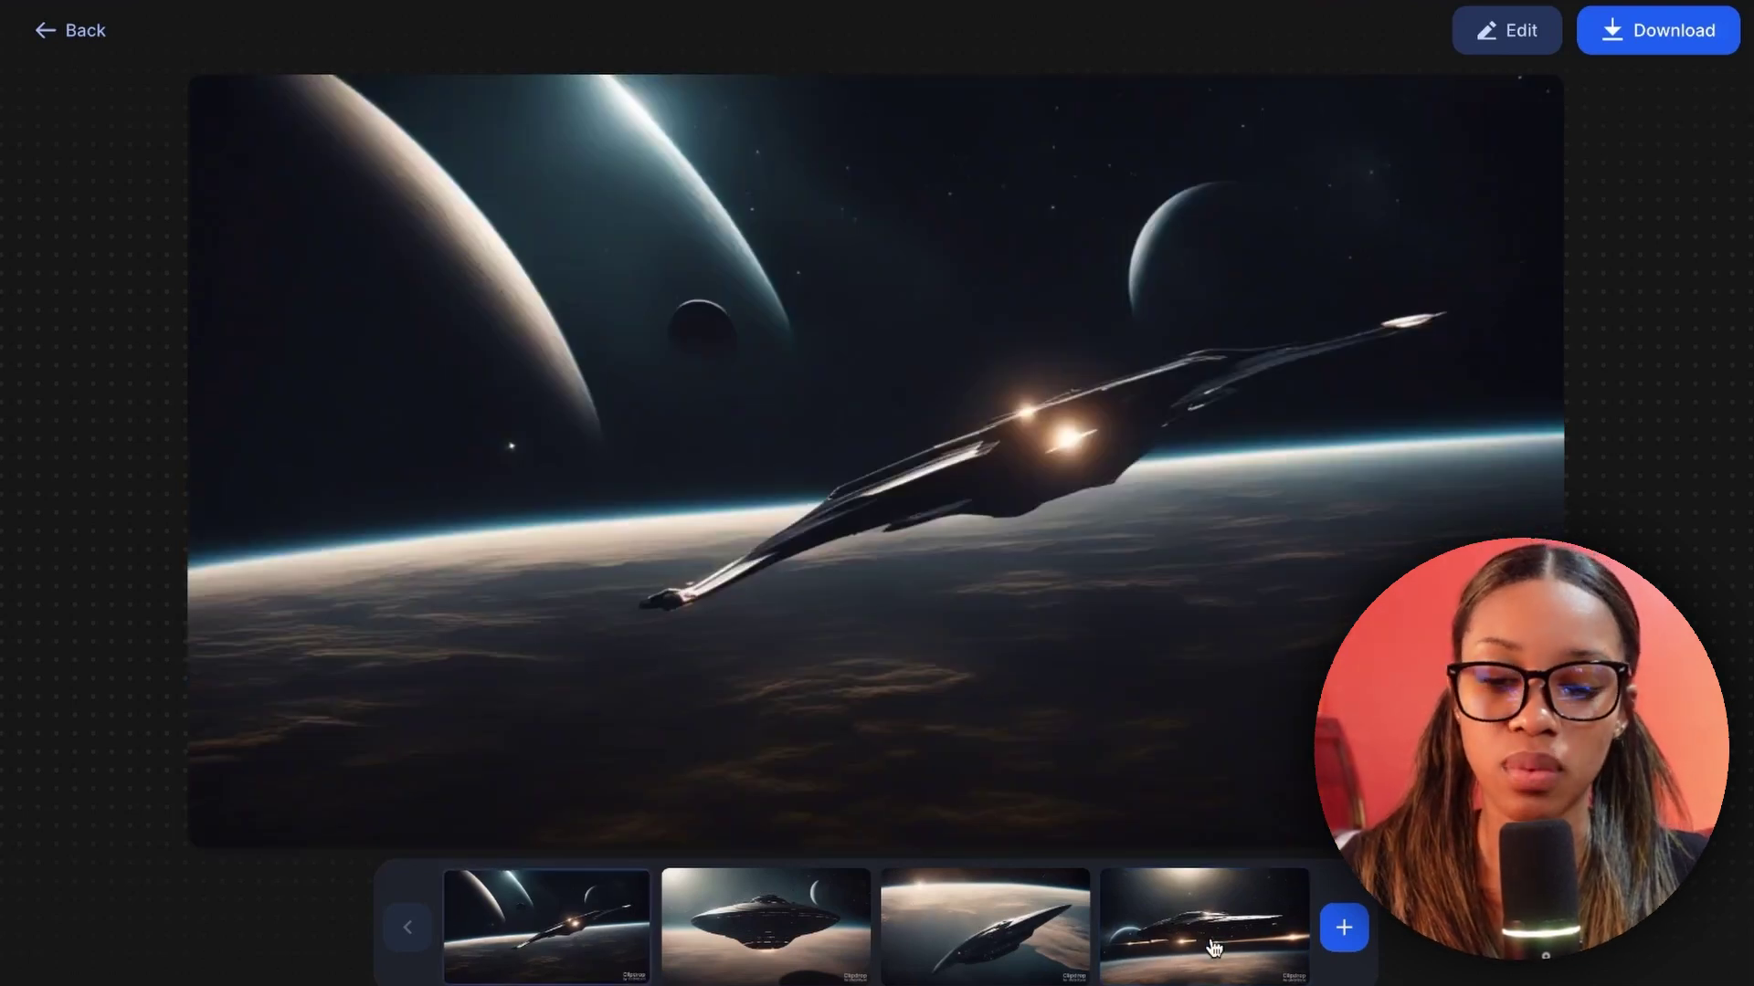
left_click(1016, 934)
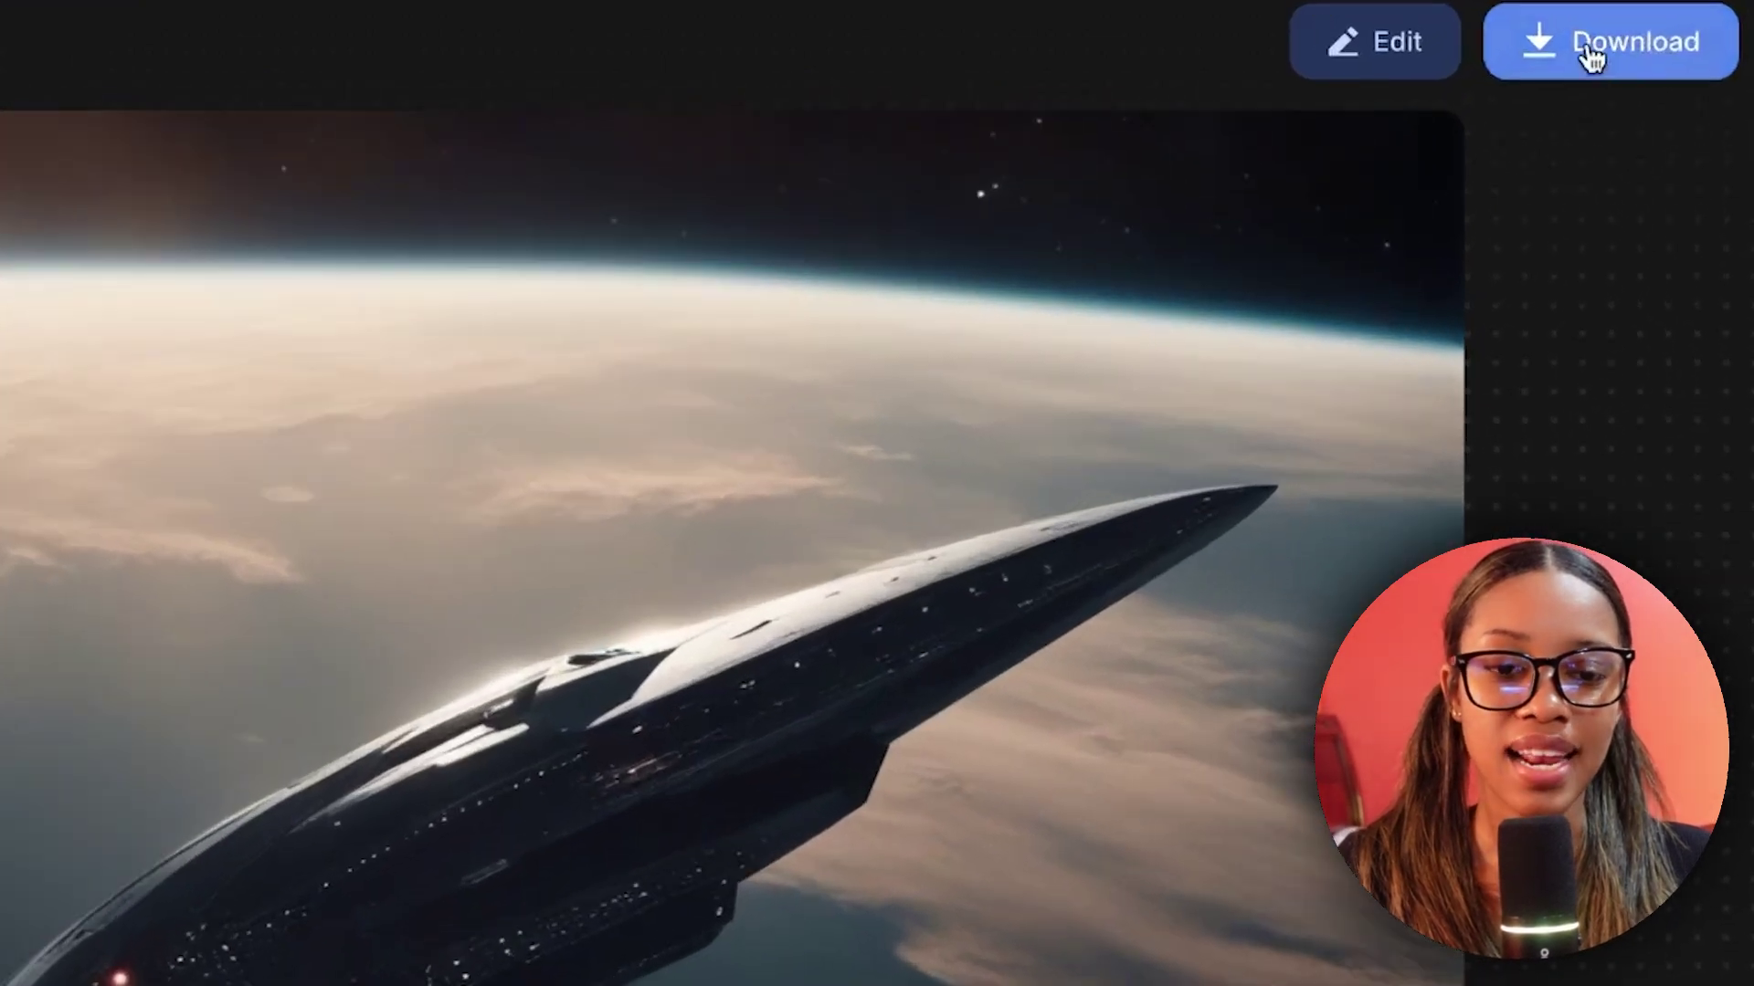
left_click(1642, 37)
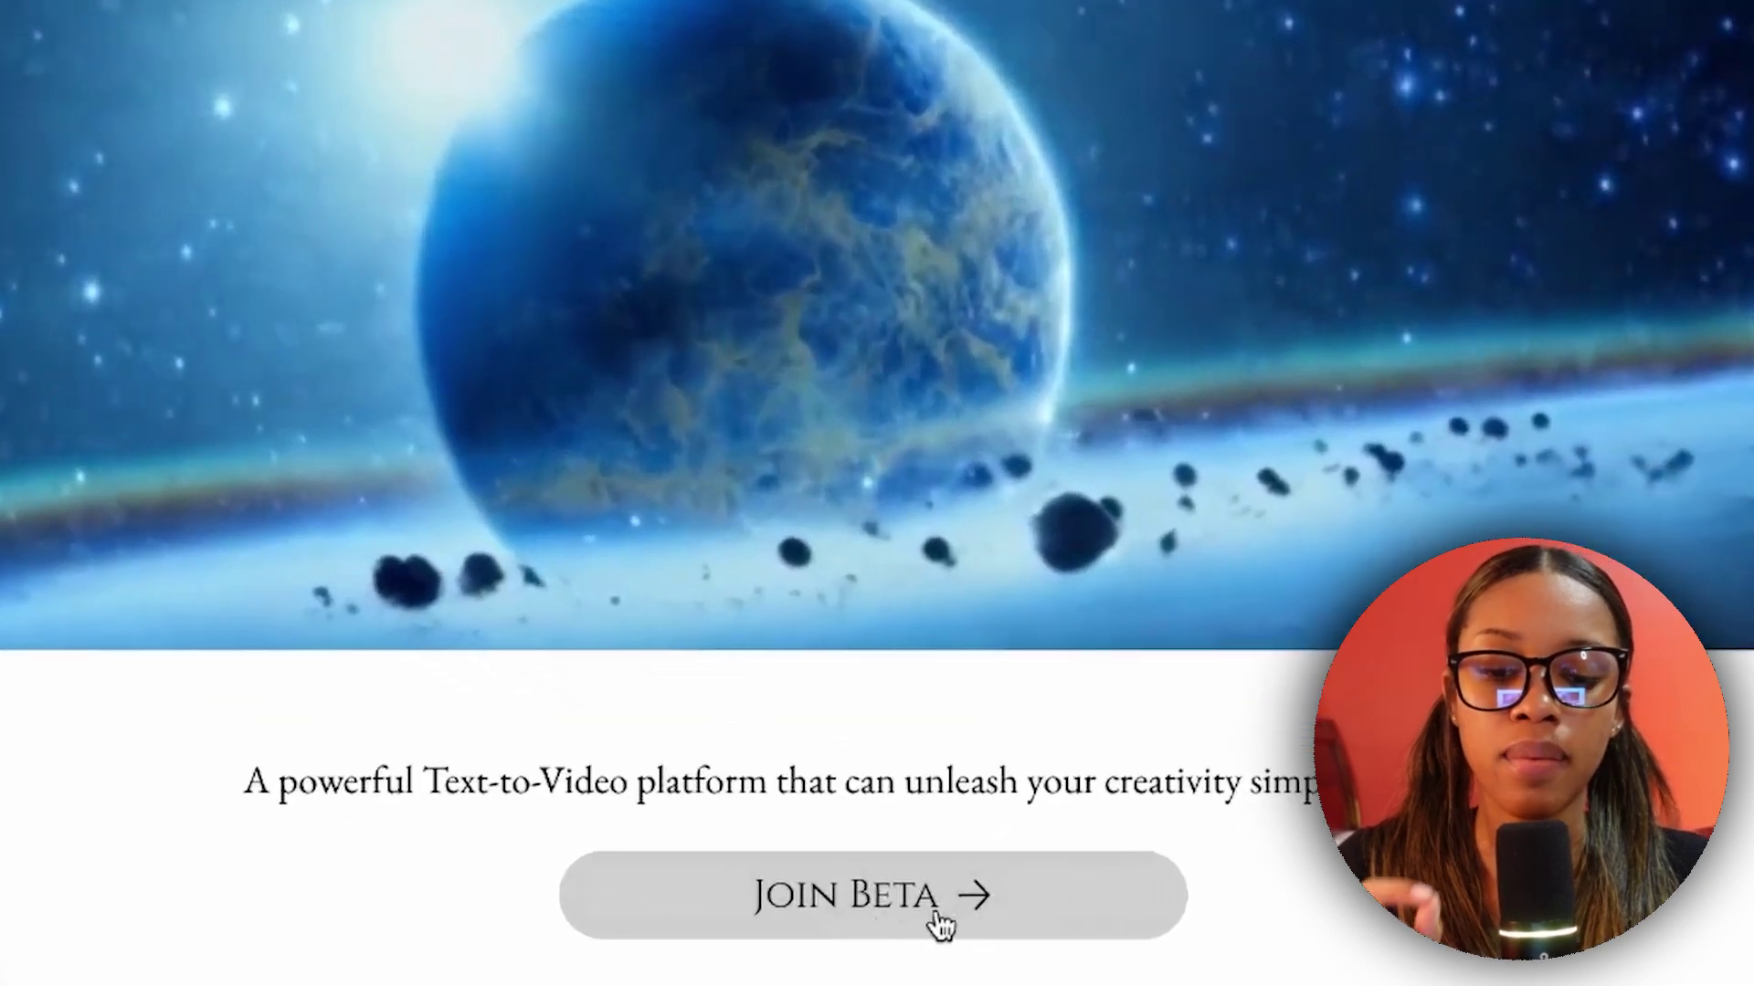
Join the Pika Labs beta on Discord and open the generate-9 channel
left_click(913, 931)
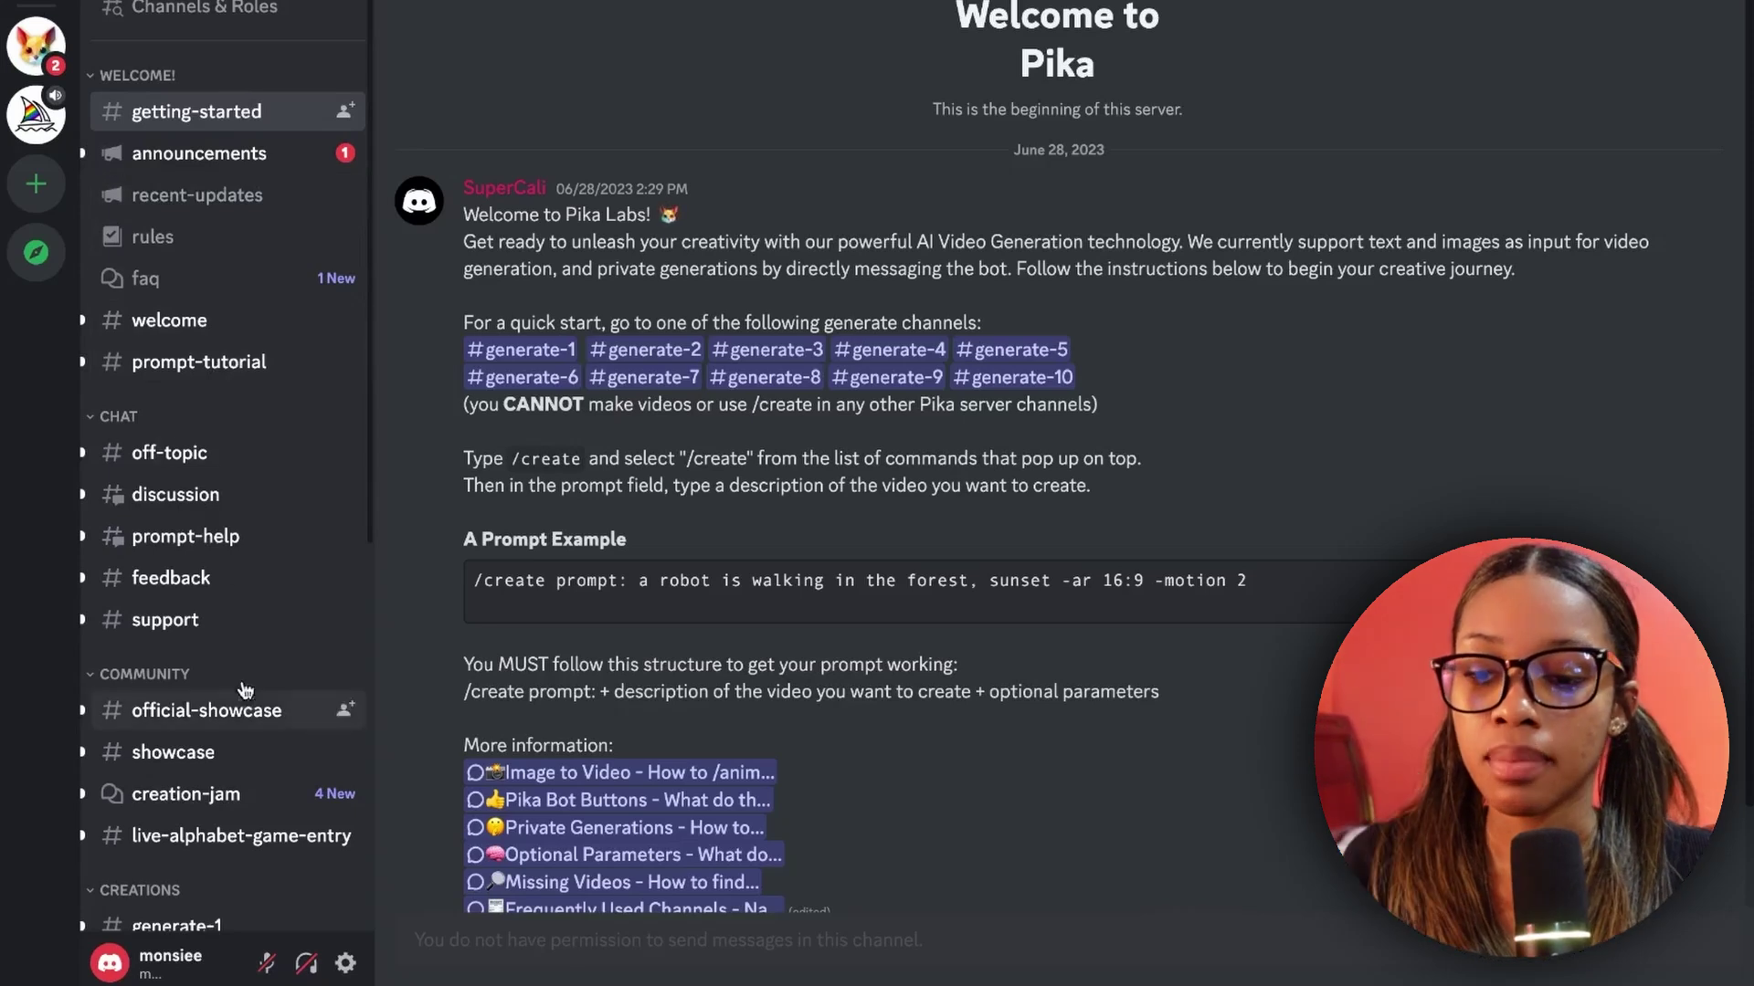
scroll(243, 579, "down", 7)
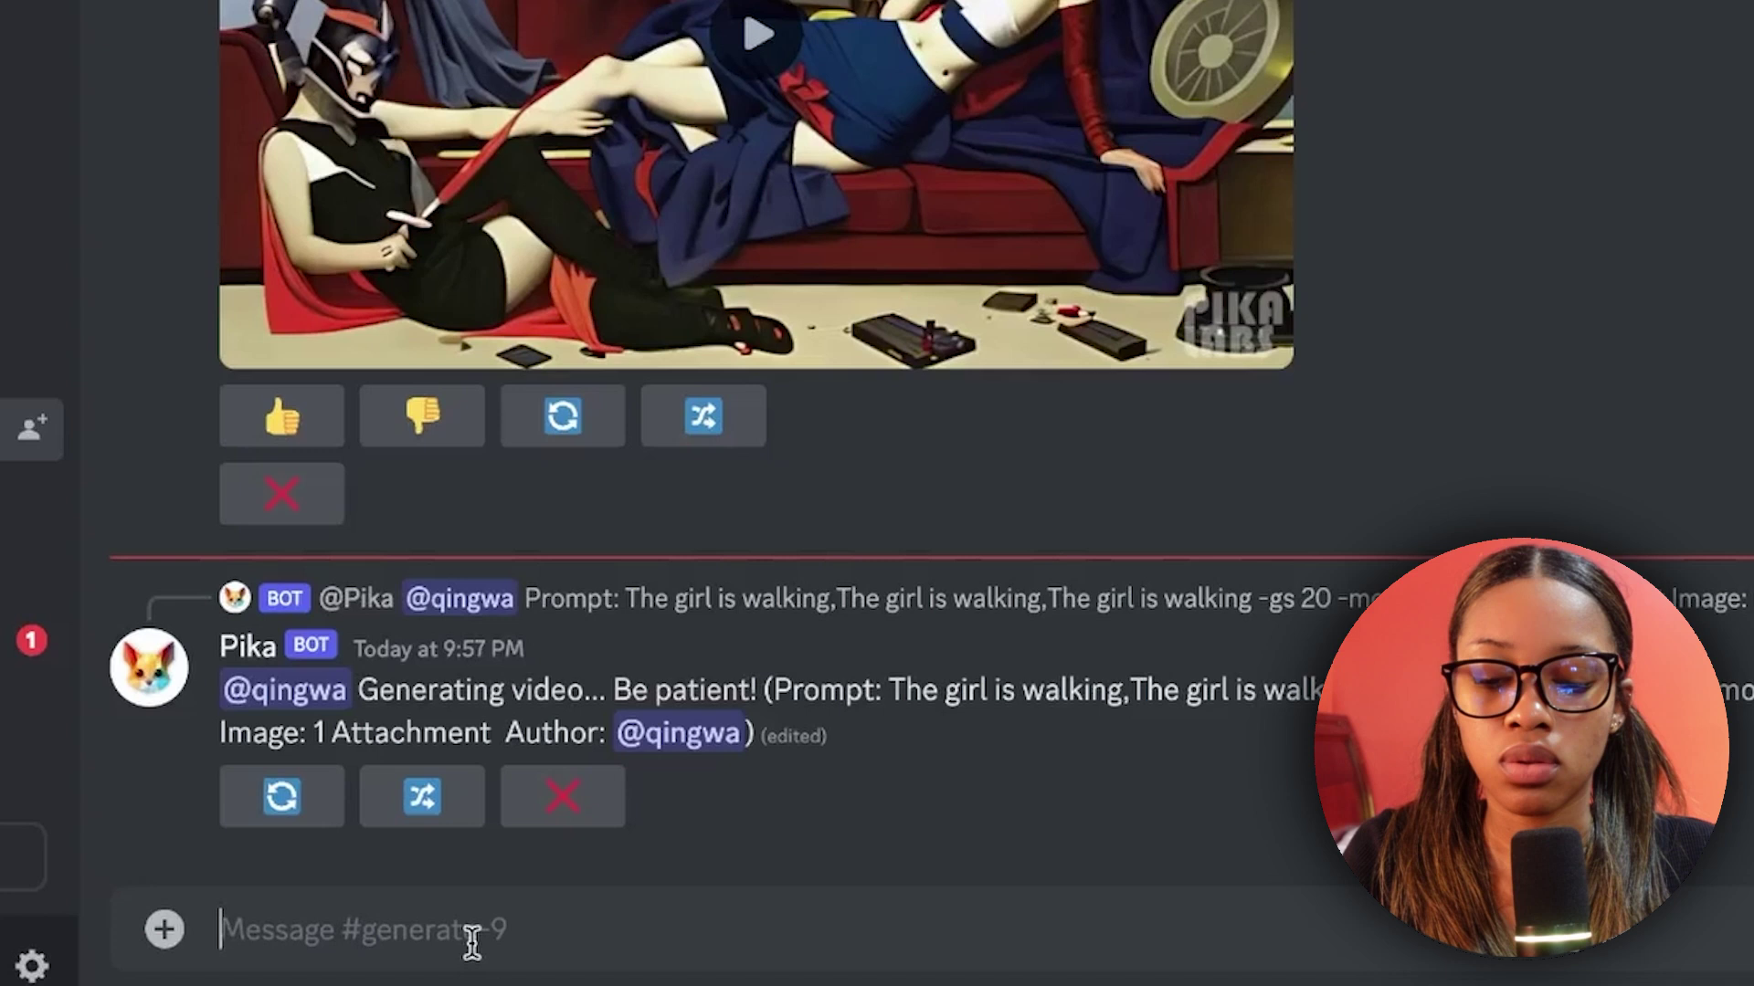
Start a Pika /create command and attach stable-diffusion-xl (1).jpg as its image
type("/create")
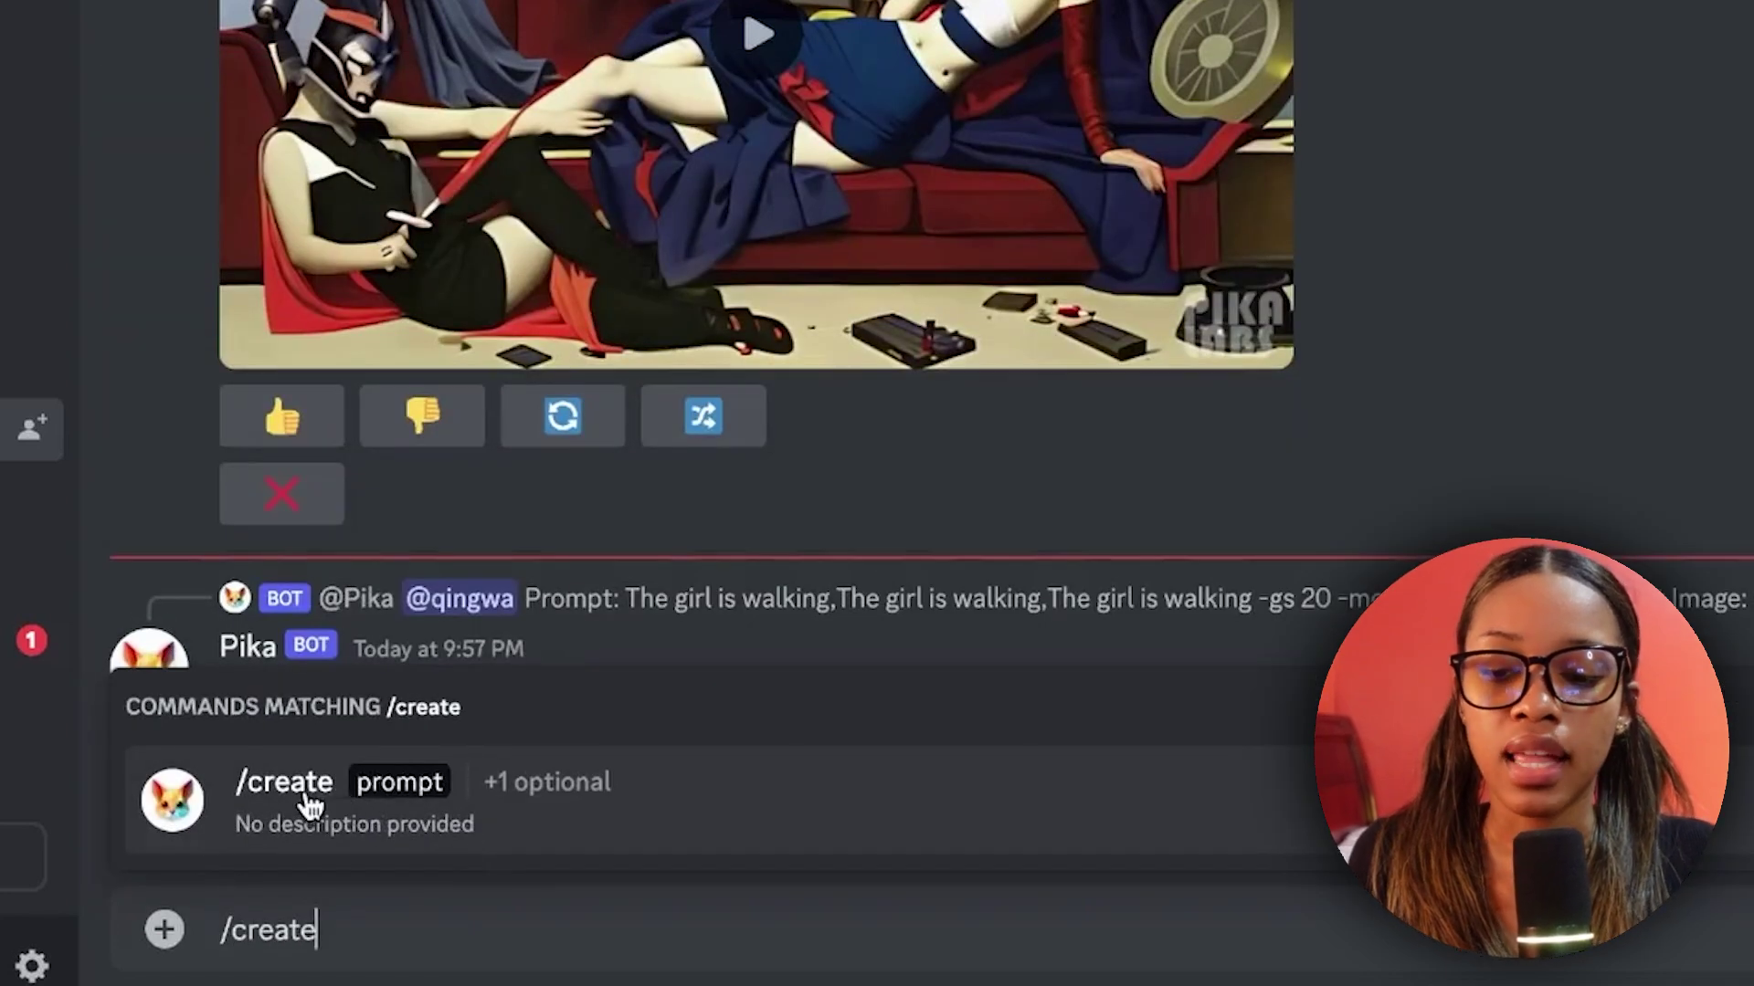
left_click(311, 808)
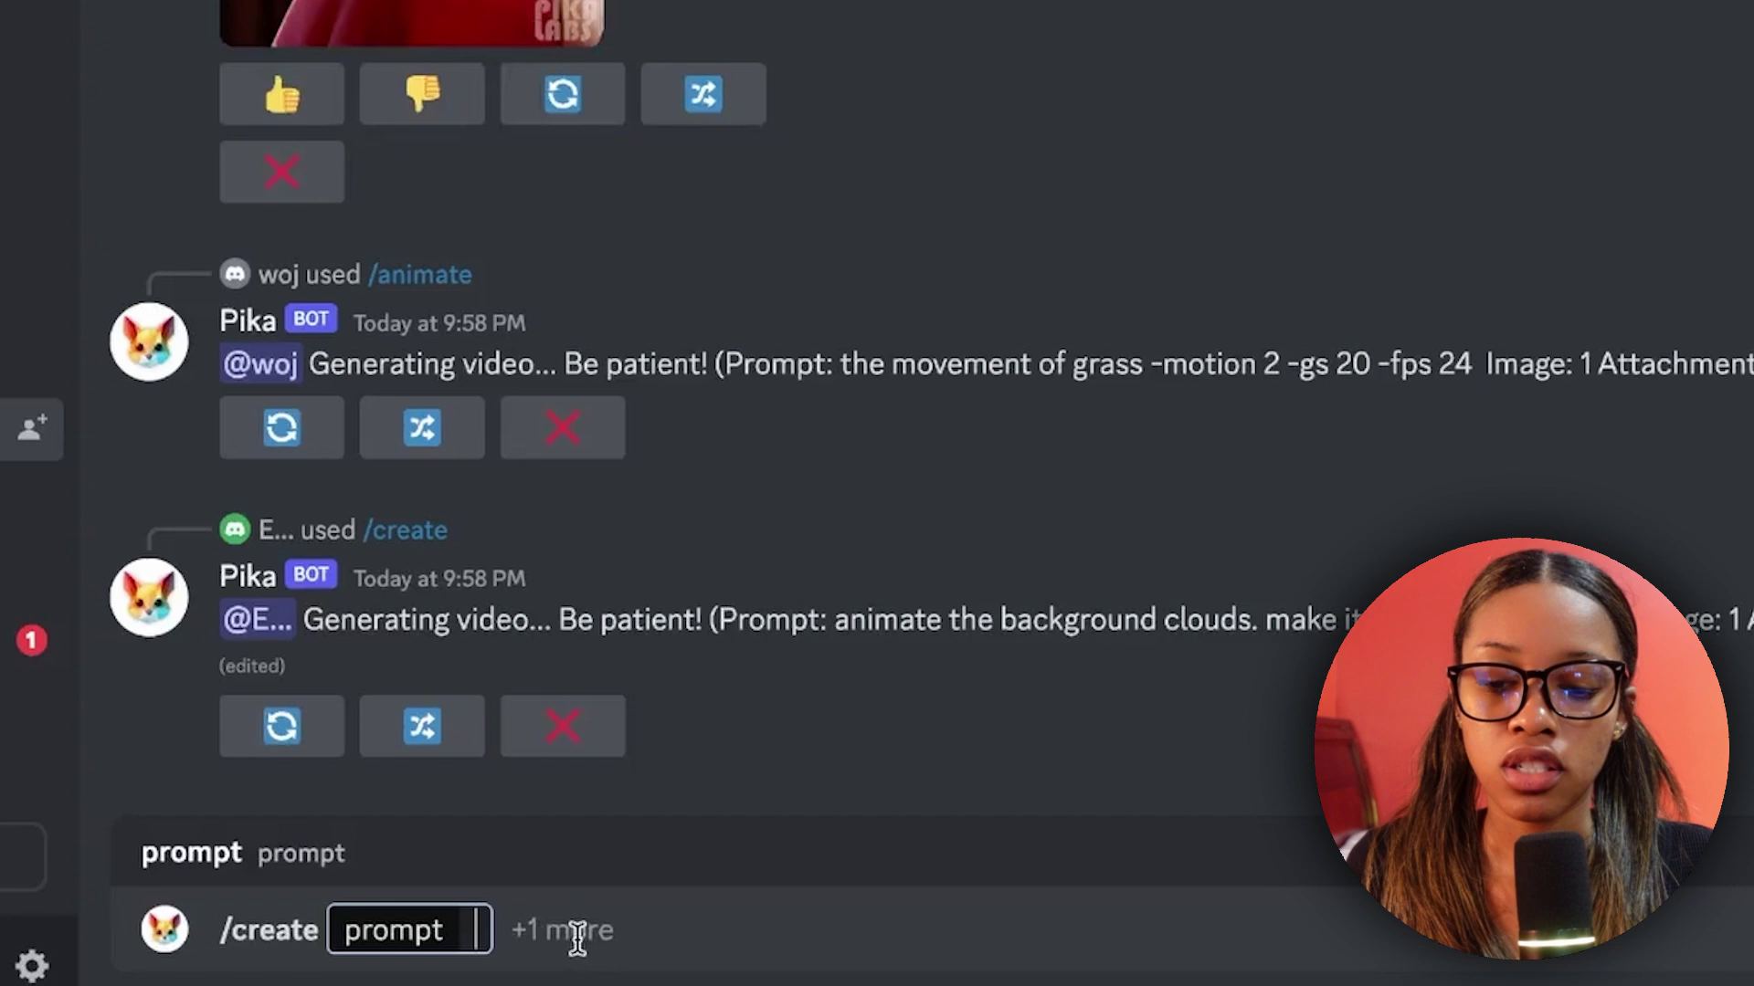
left_click(574, 932)
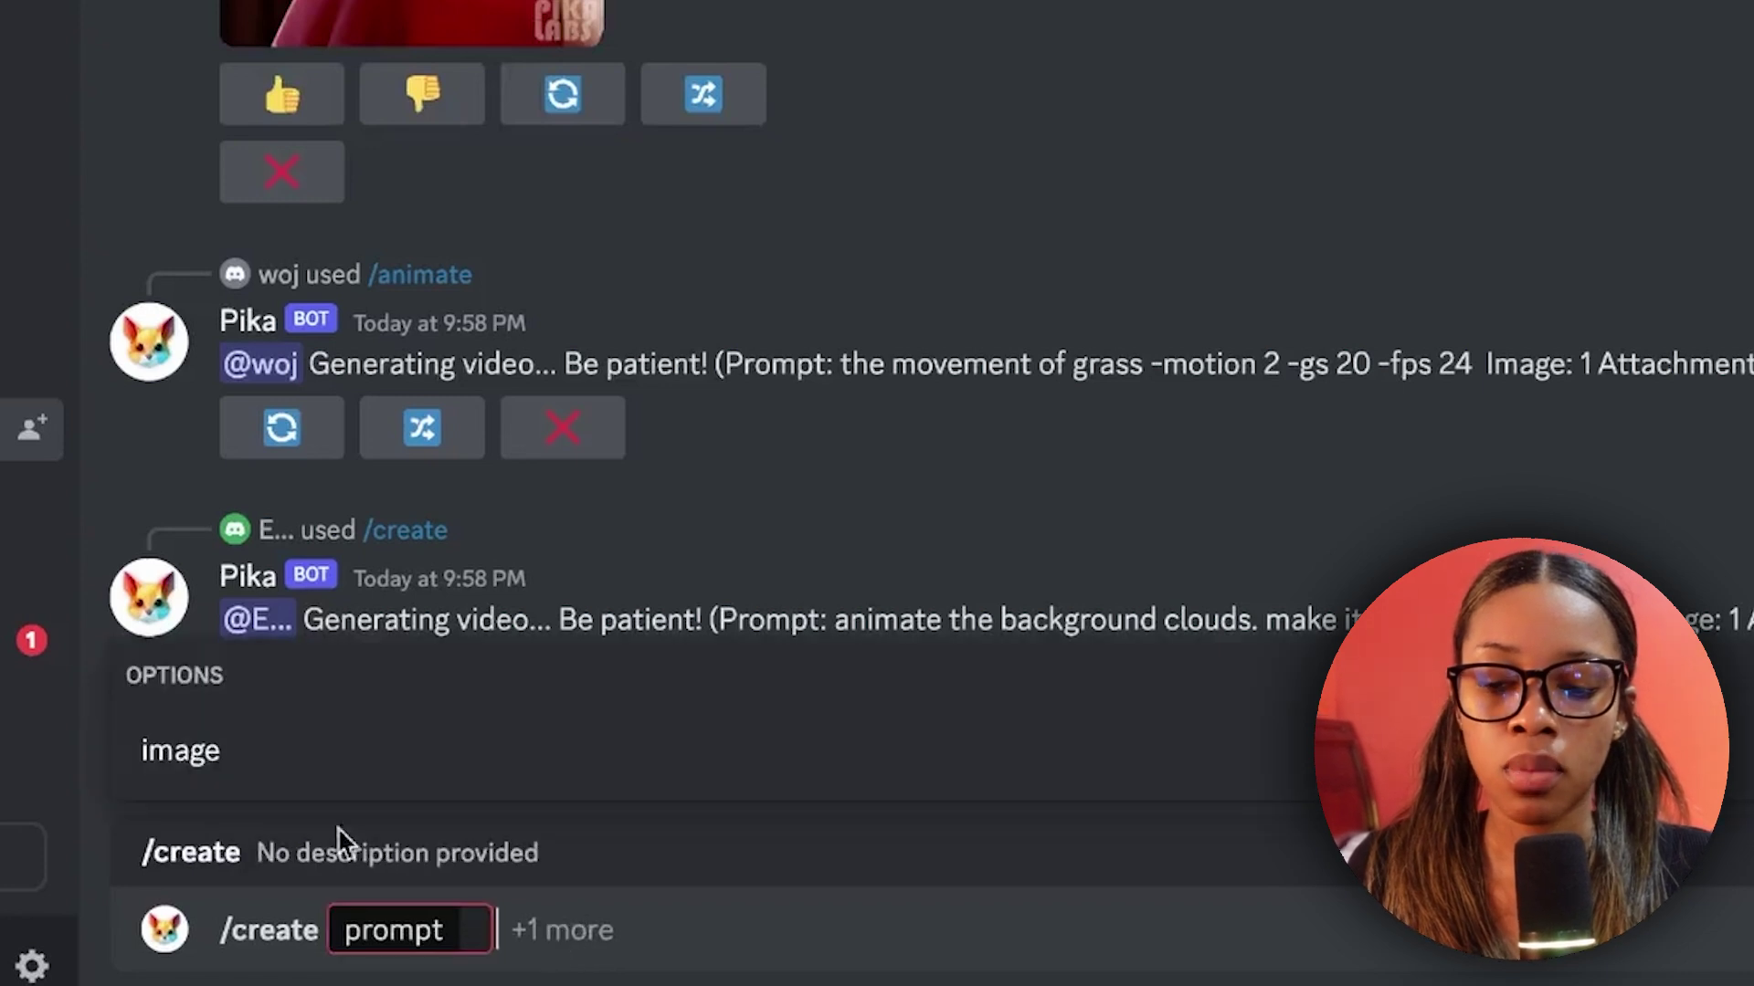
left_click(201, 772)
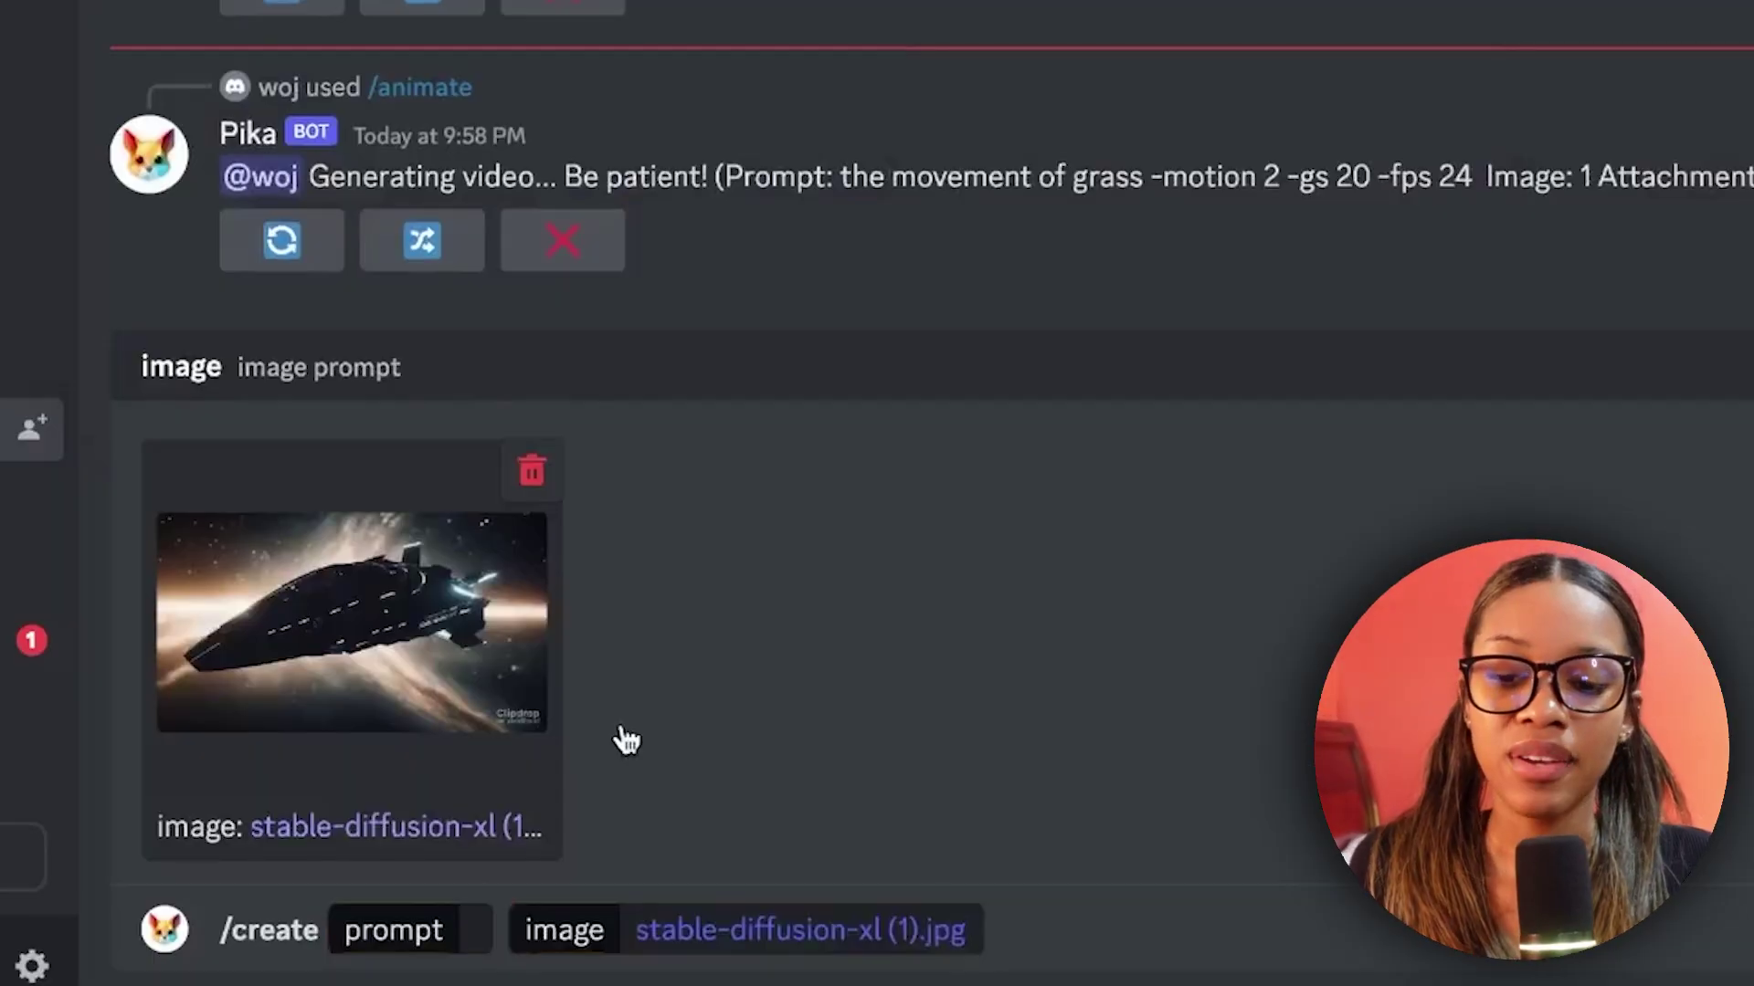
Send the command with the prompt "spaceship flying though space, stars twinkling , 4K, -gs 22 , -camera pan left down, -motion 4"
left_click(480, 931)
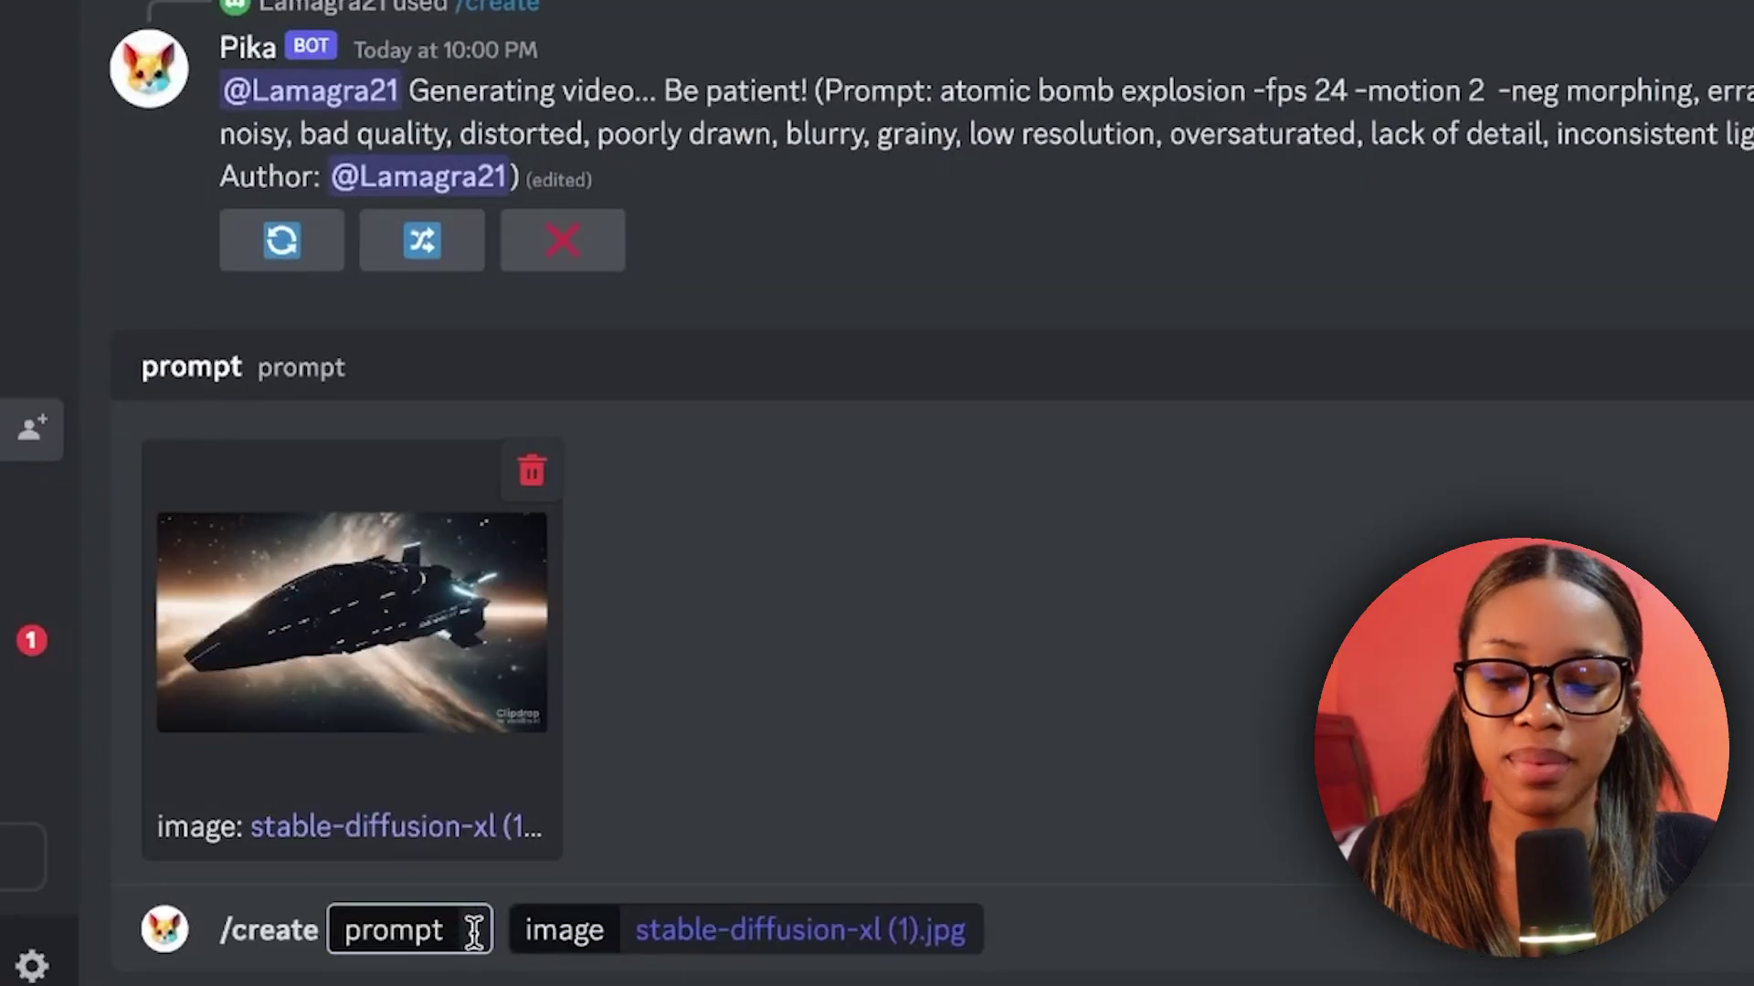
type("spaceship flying though space, stars twinkling , 4K, -gs 22 , -camera pan left down, -motion 4")
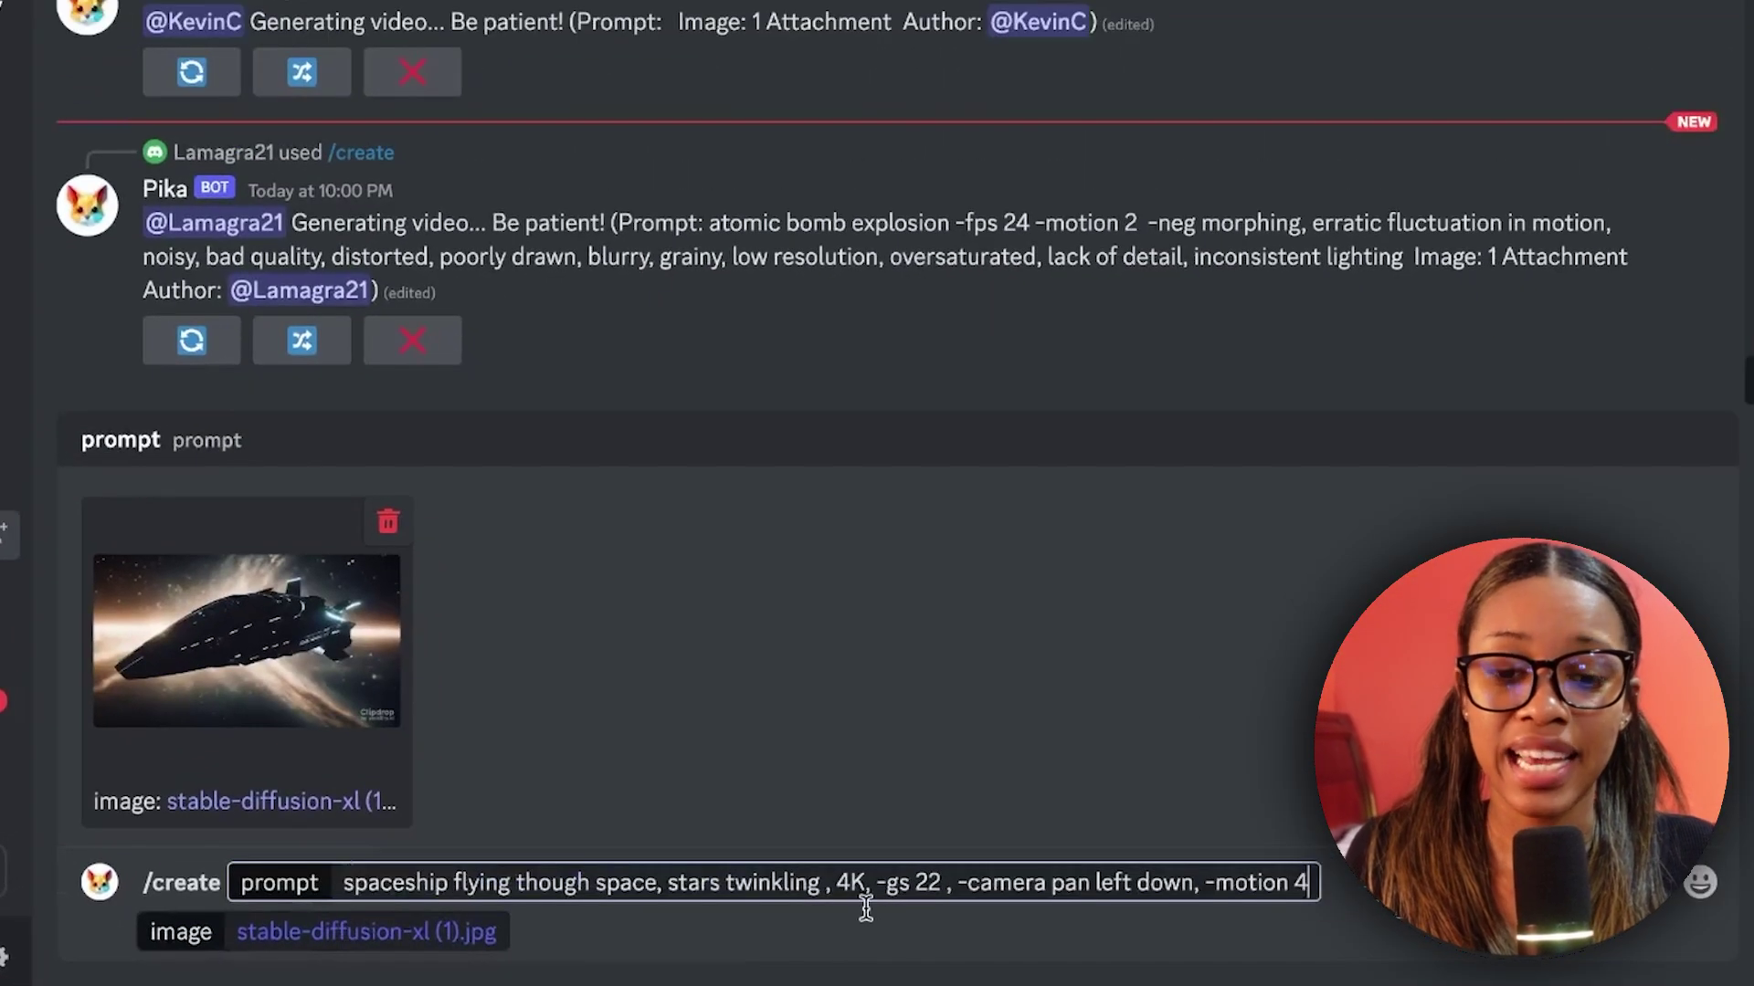
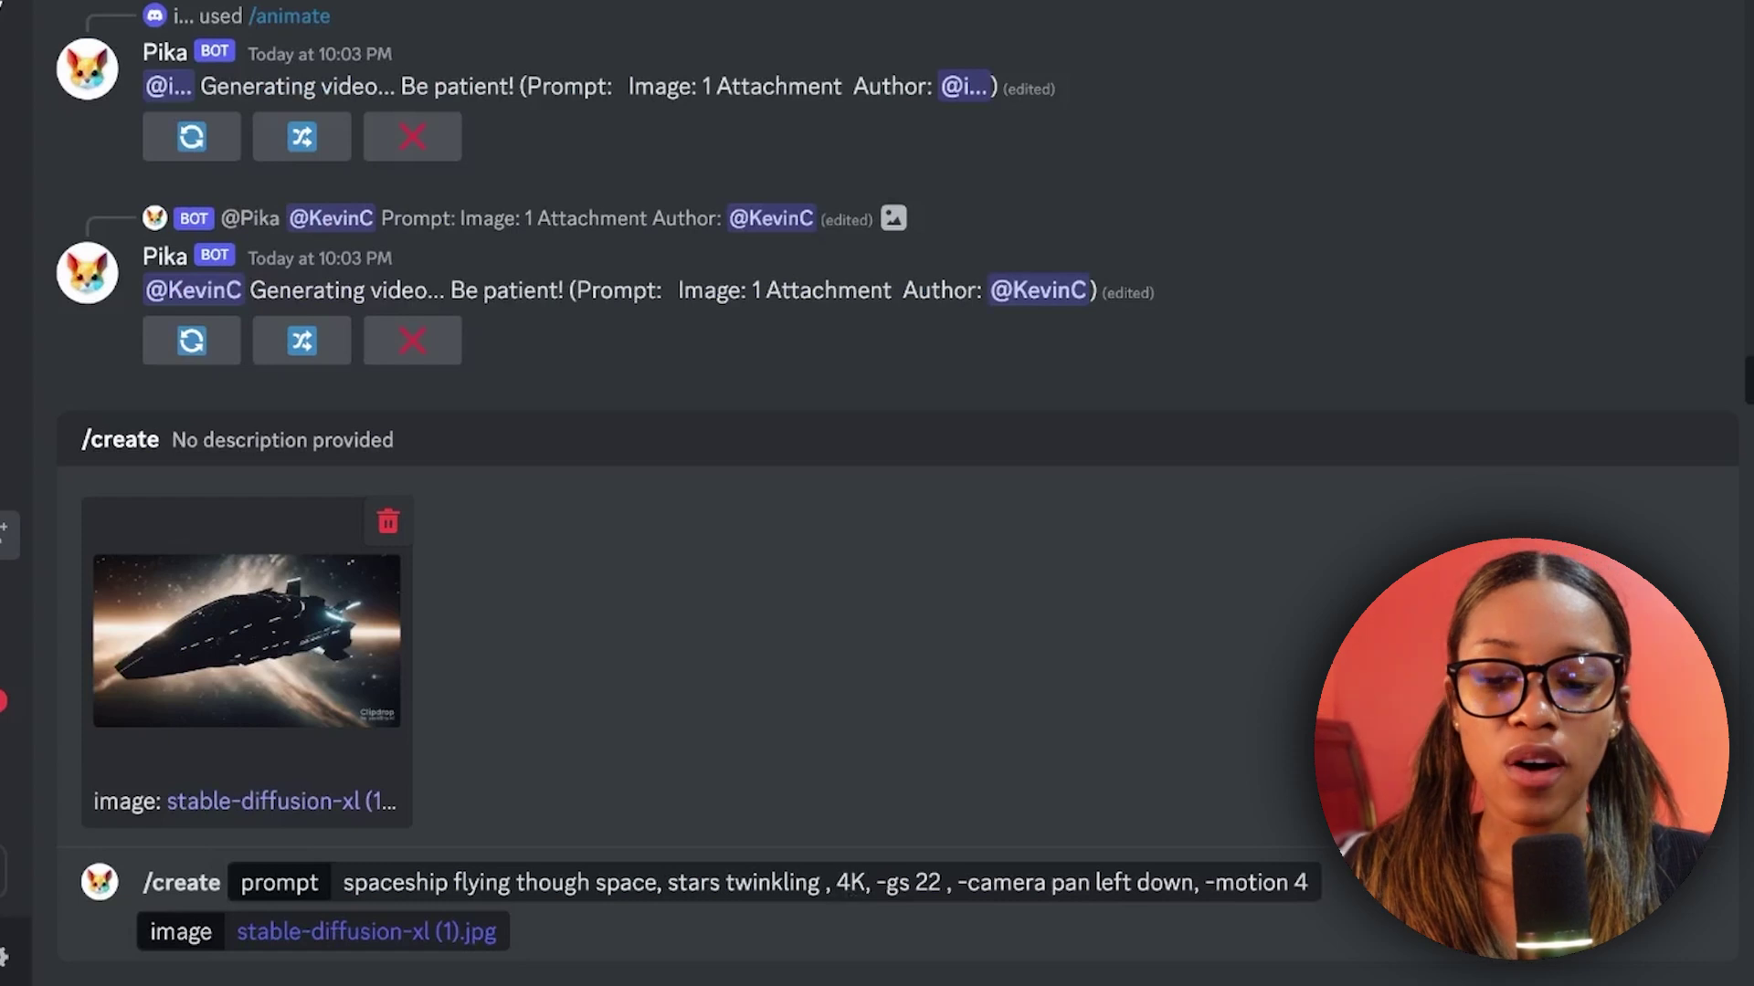
key("Return")
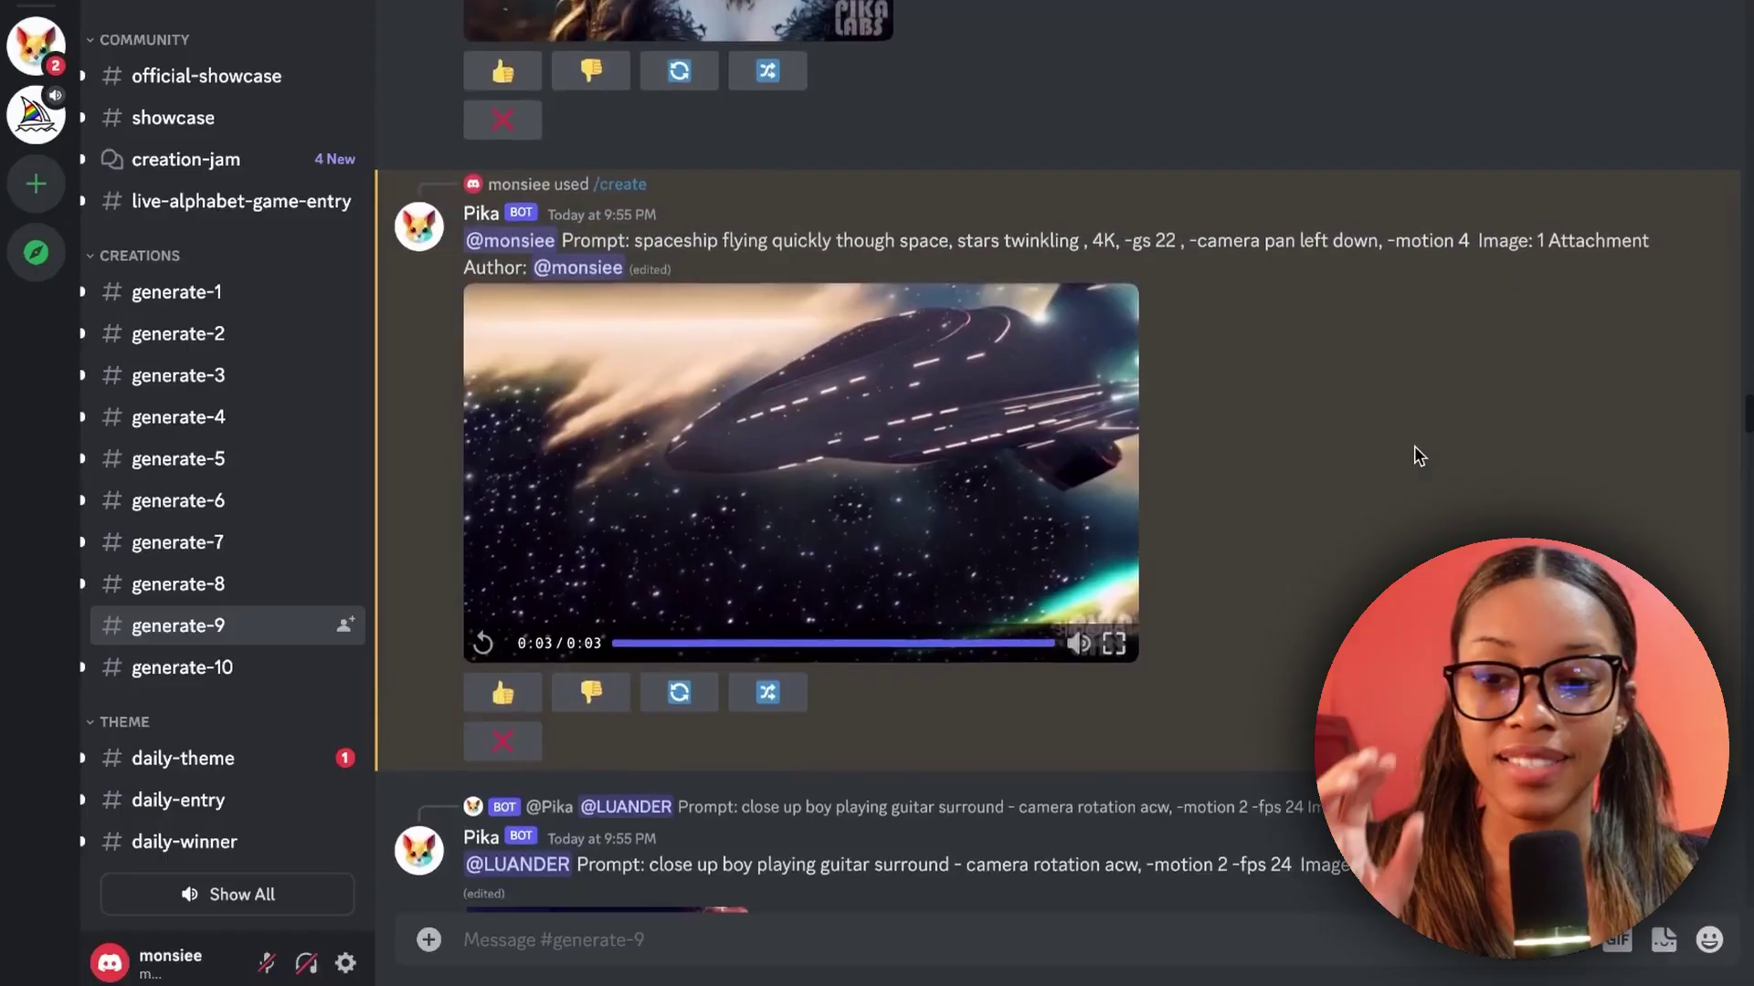
Play the generated spaceship clip to review its motion and camera pan
scroll(1419, 455, "down", 1)
left_click(626, 625)
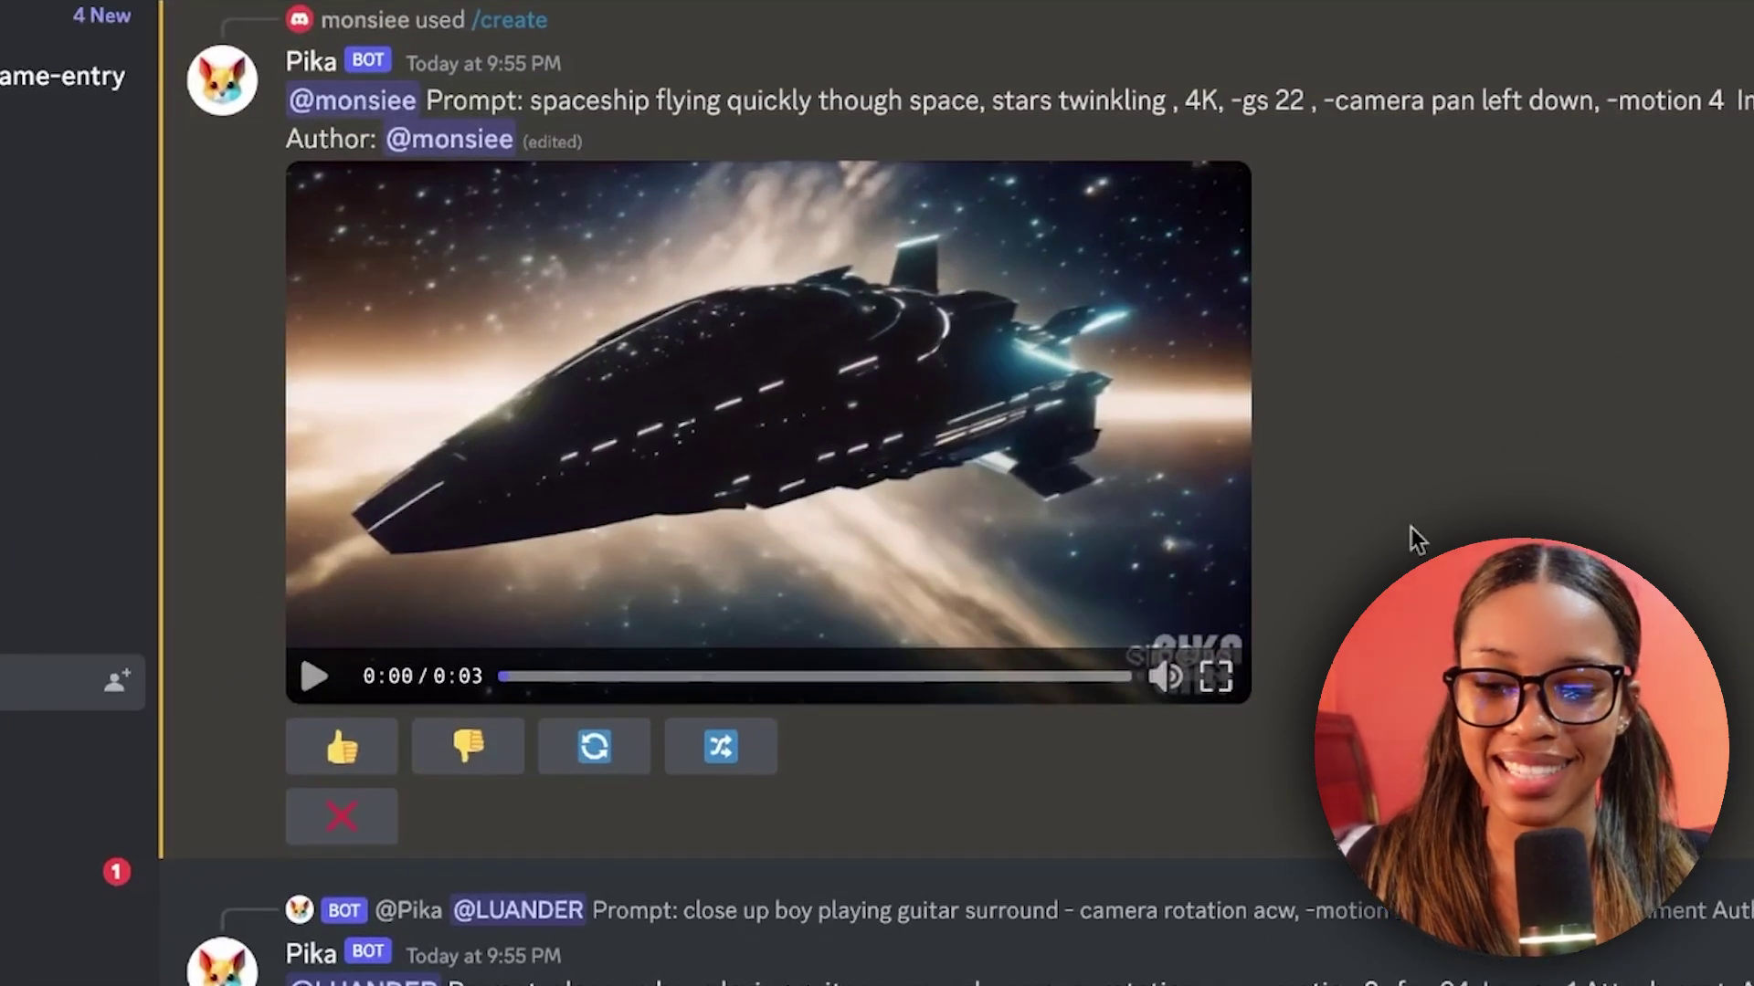
left_click(313, 678)
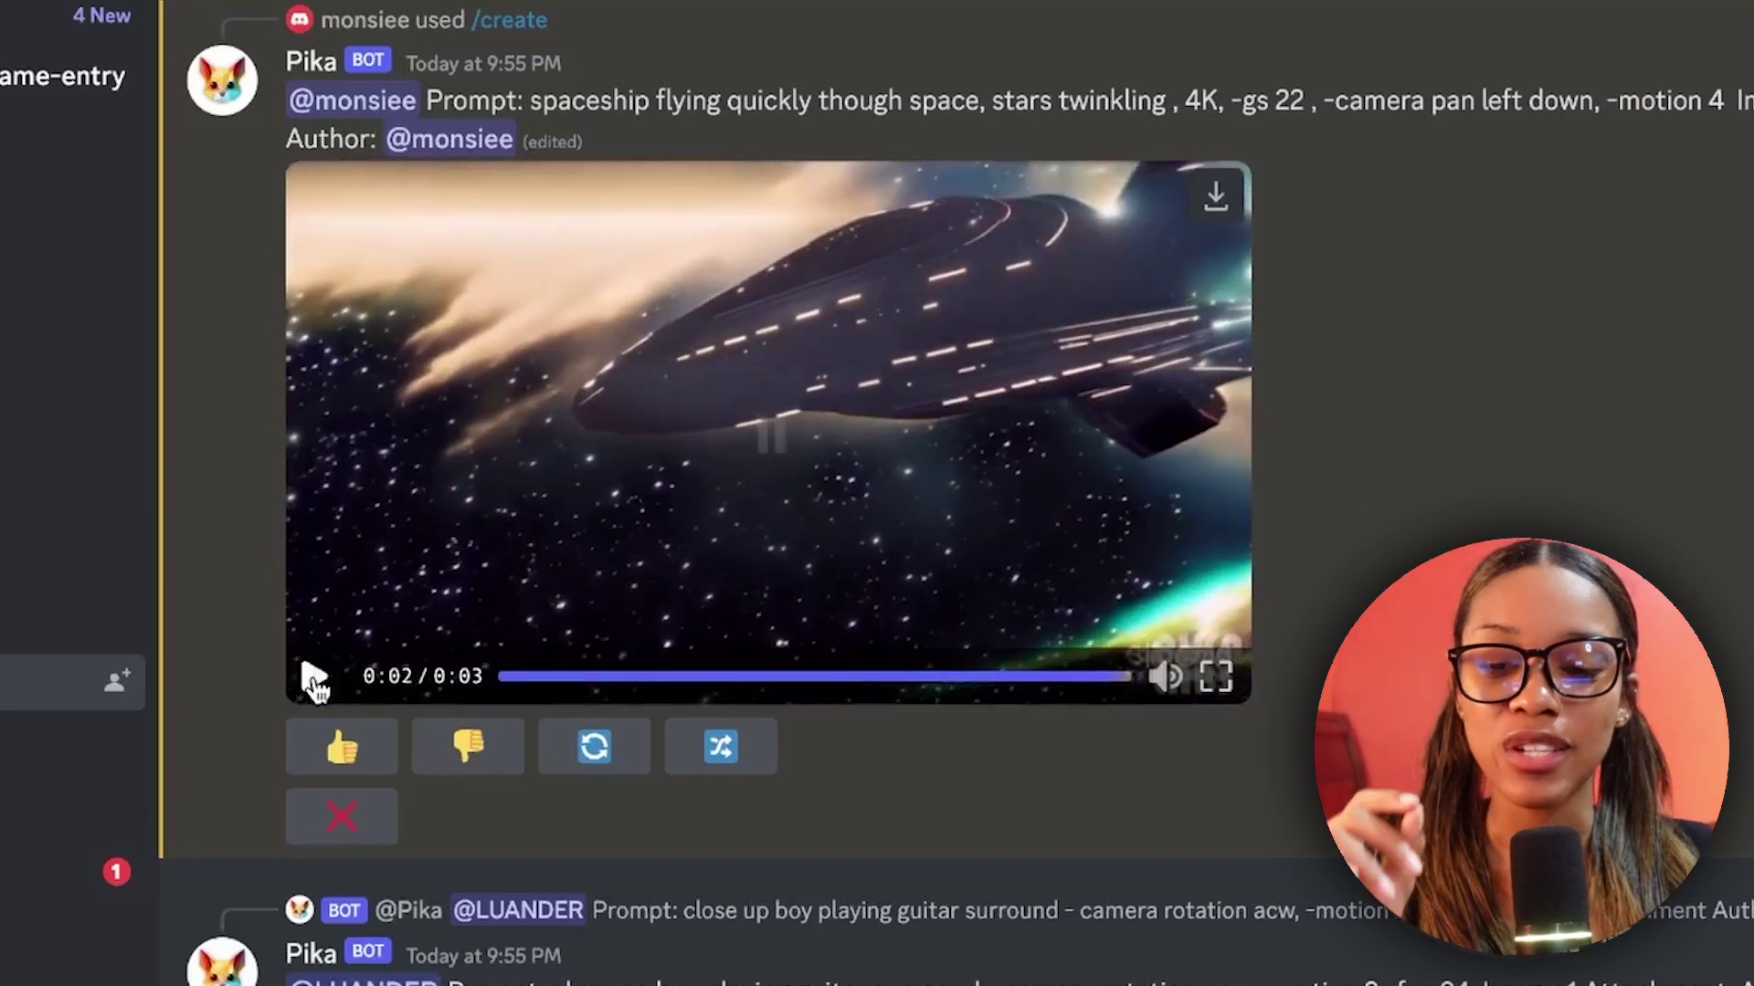
left_click(313, 678)
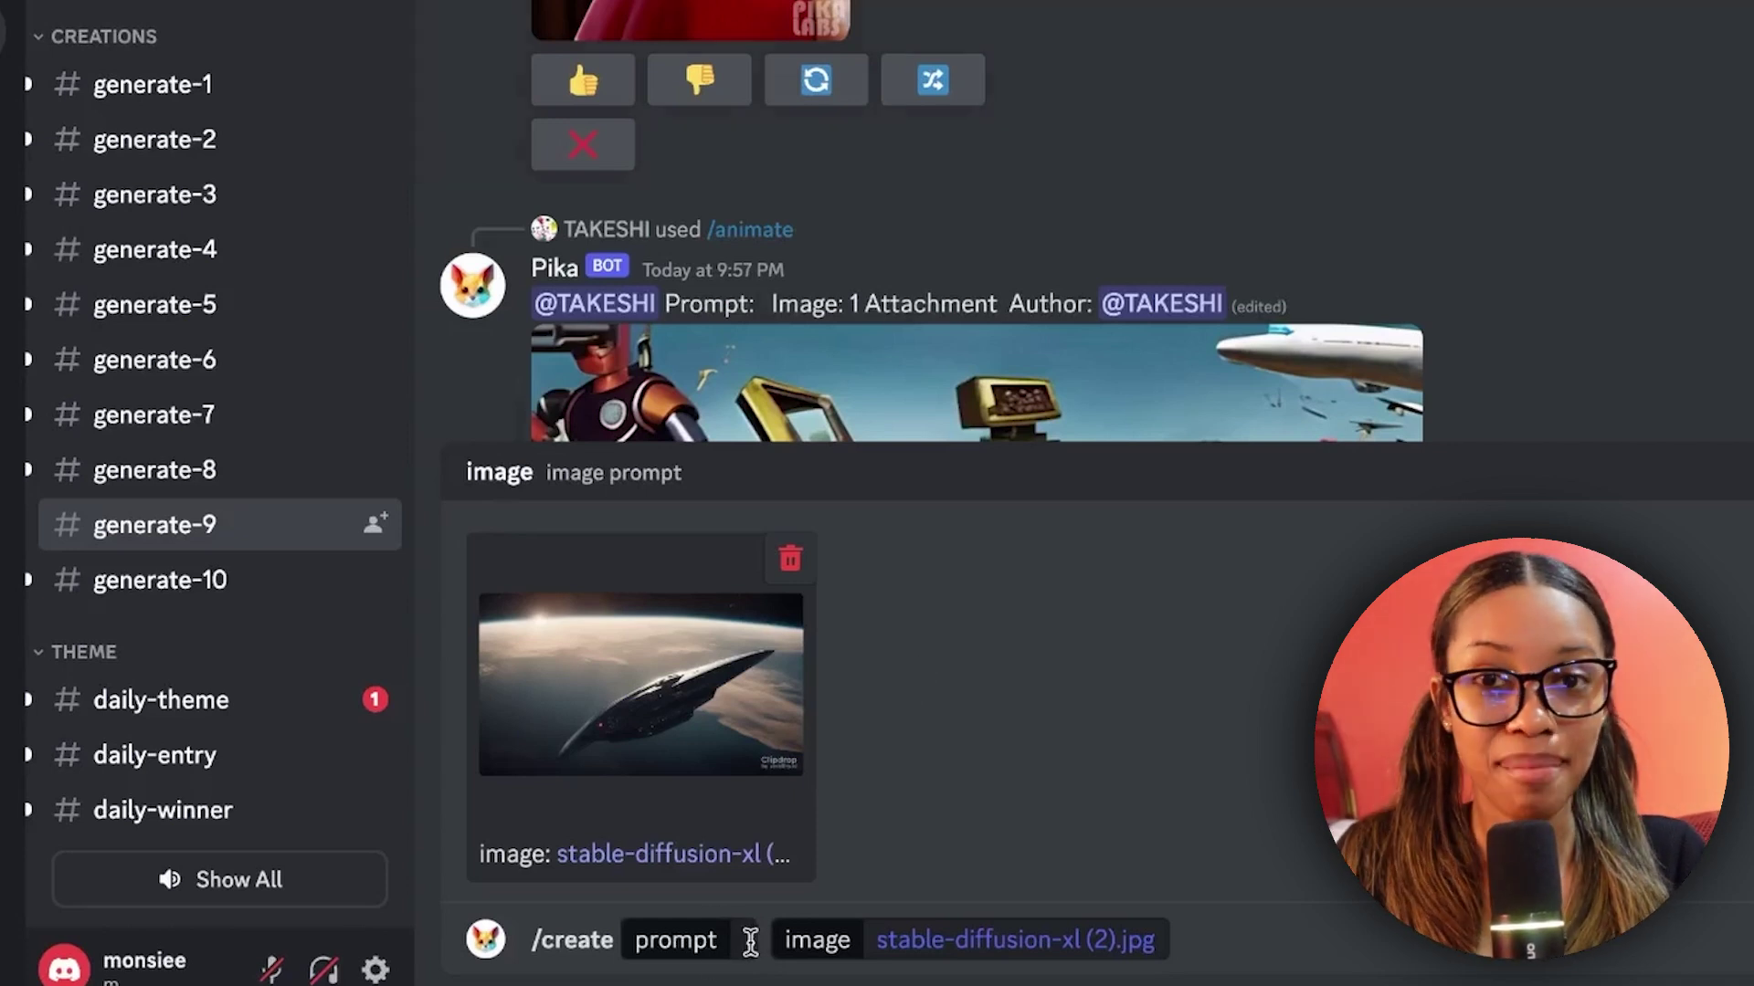
Send the /create command for stable-diffusion-xl (2).jpg with the prompt "spaceship flying fast though space, approaching planet, 4K, -gs 22 , -camera rotate ccw , -motion 4"
type("spaceship flying though space, stars twinkling , 4K, -gs 22 , -camera pan left down, -motion 4")
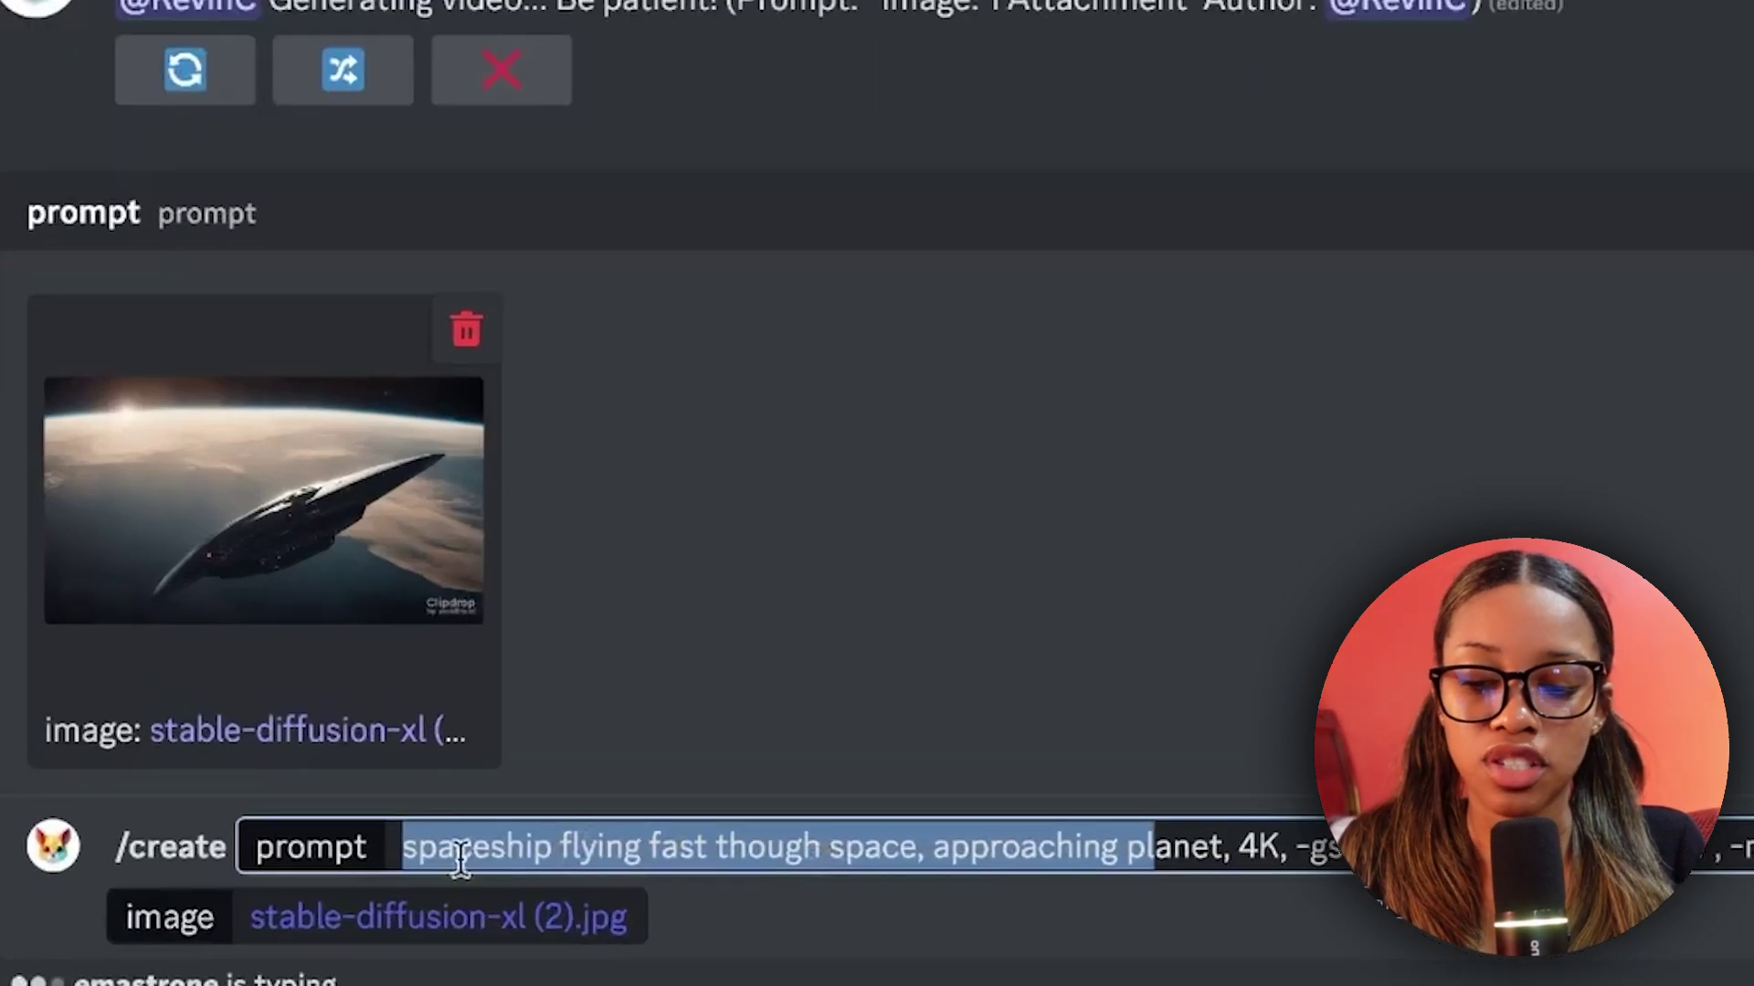
left_click(395, 904)
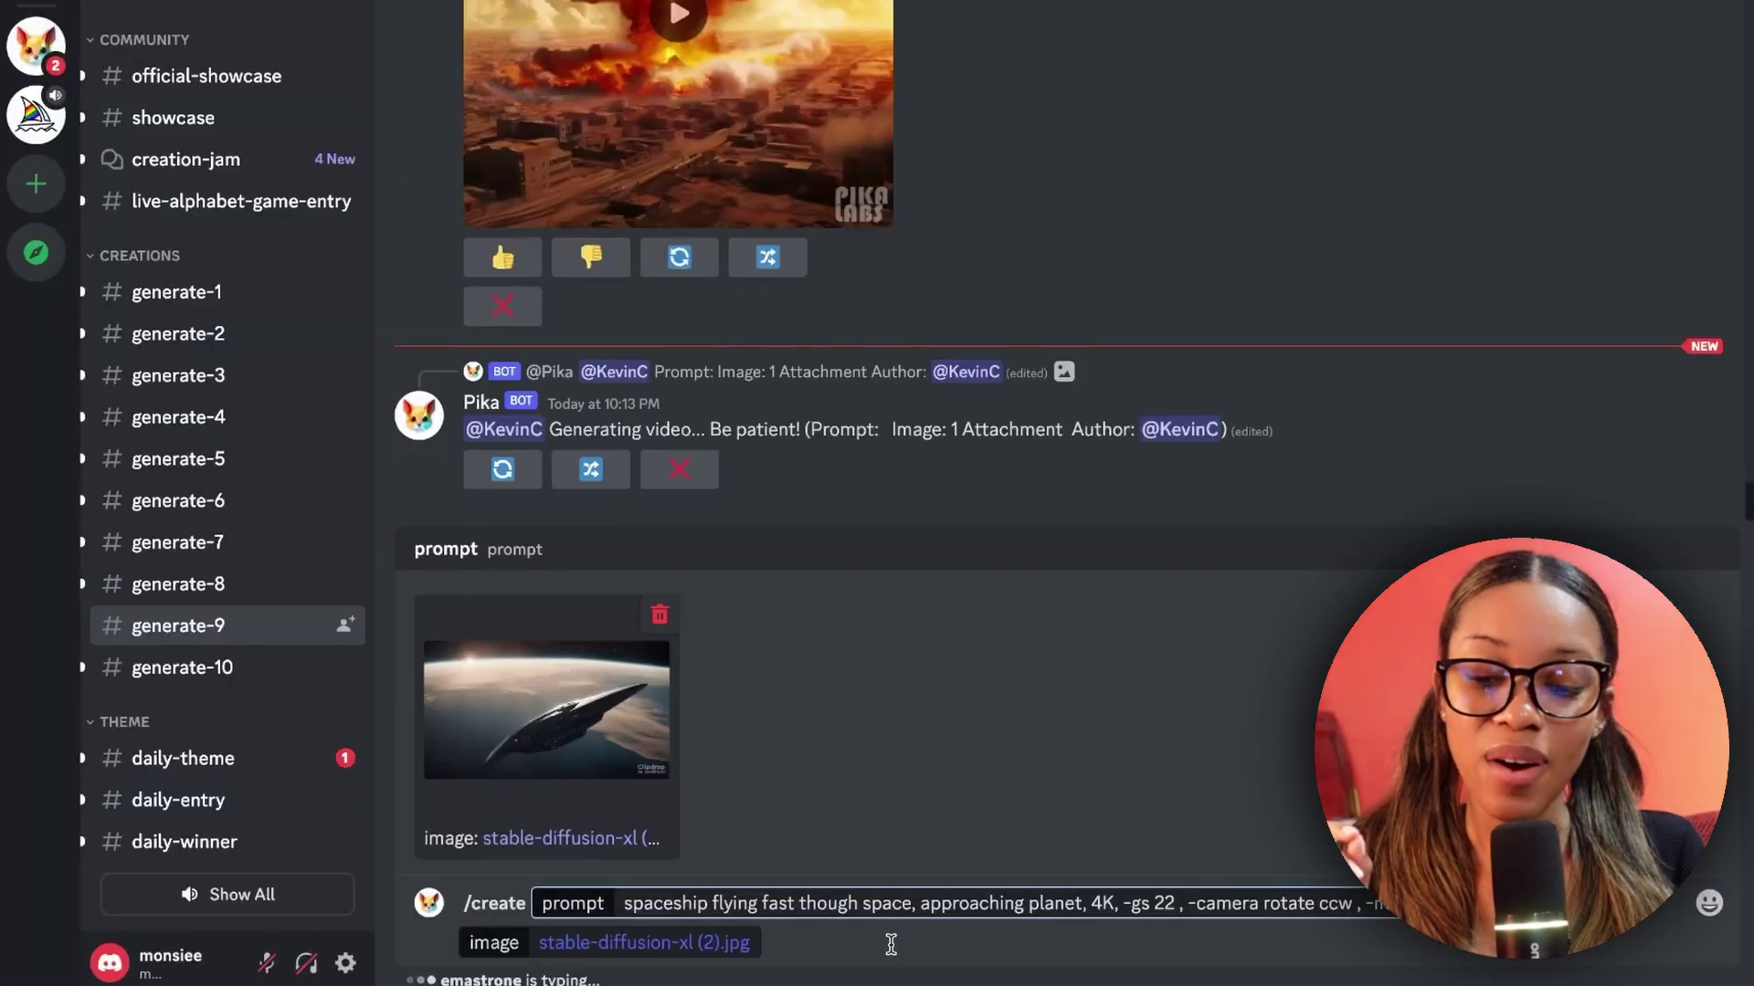
key("Return")
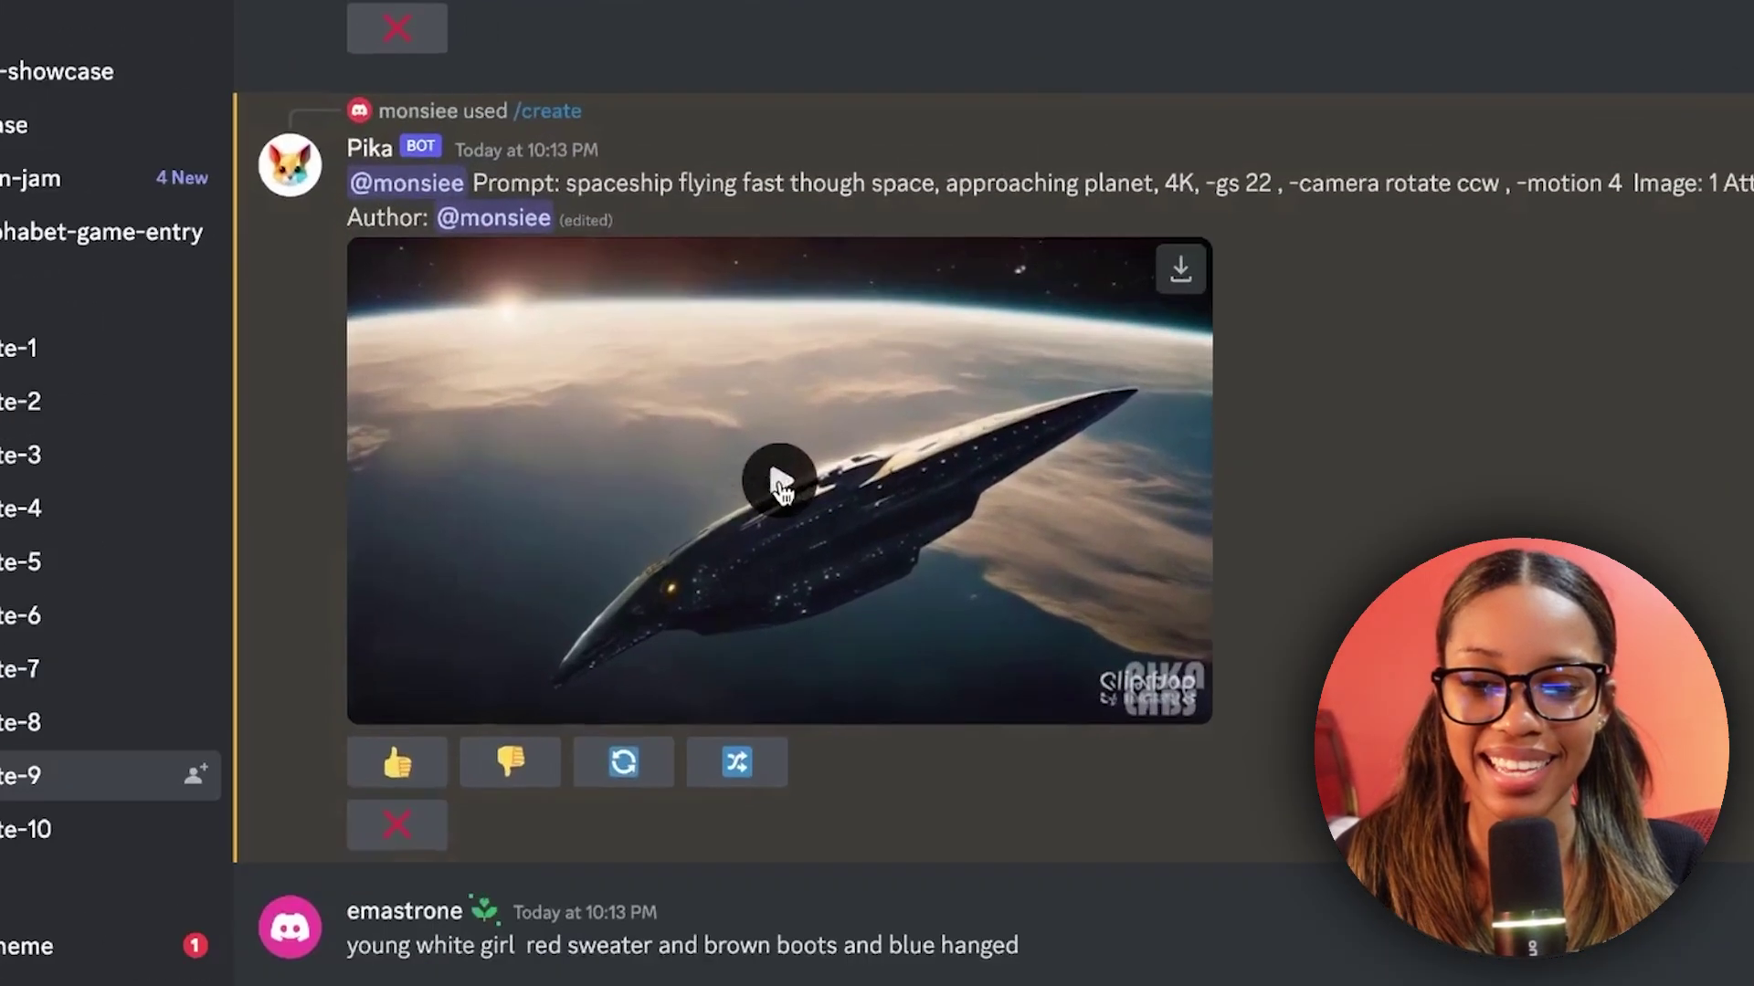
Play the newly generated spaceship clip and replay it to review its counterclockwise camera rotation
left_click(791, 397)
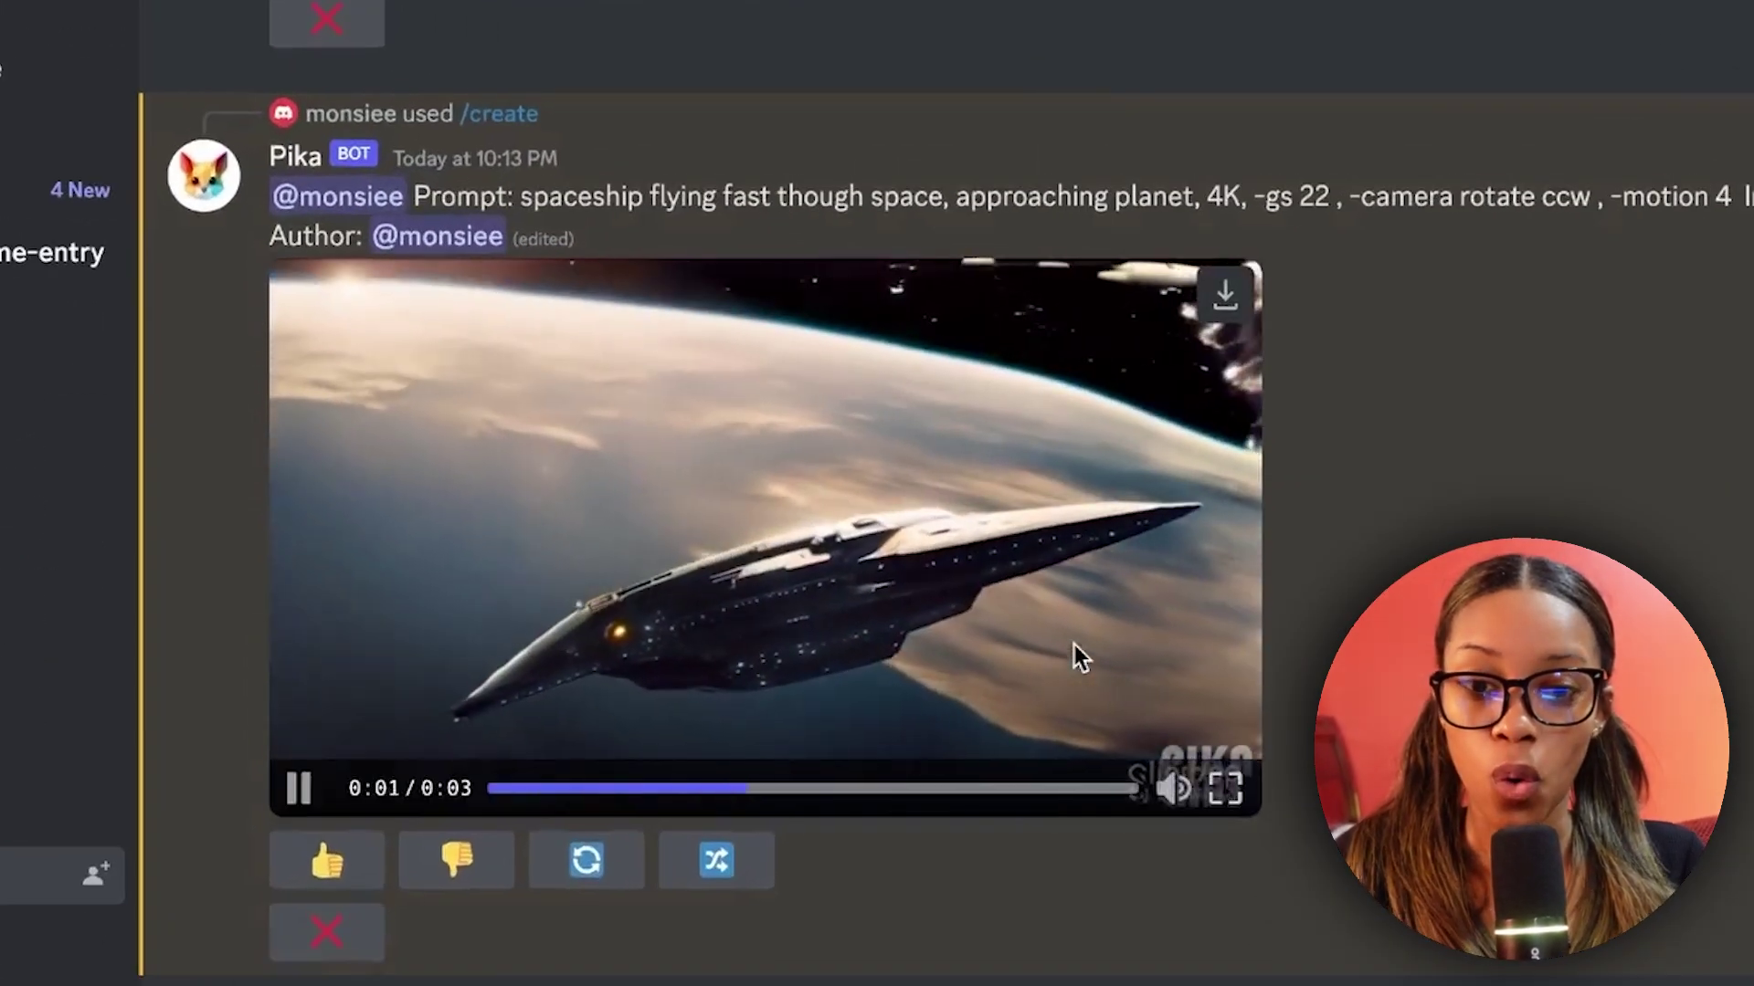
left_click(1074, 645)
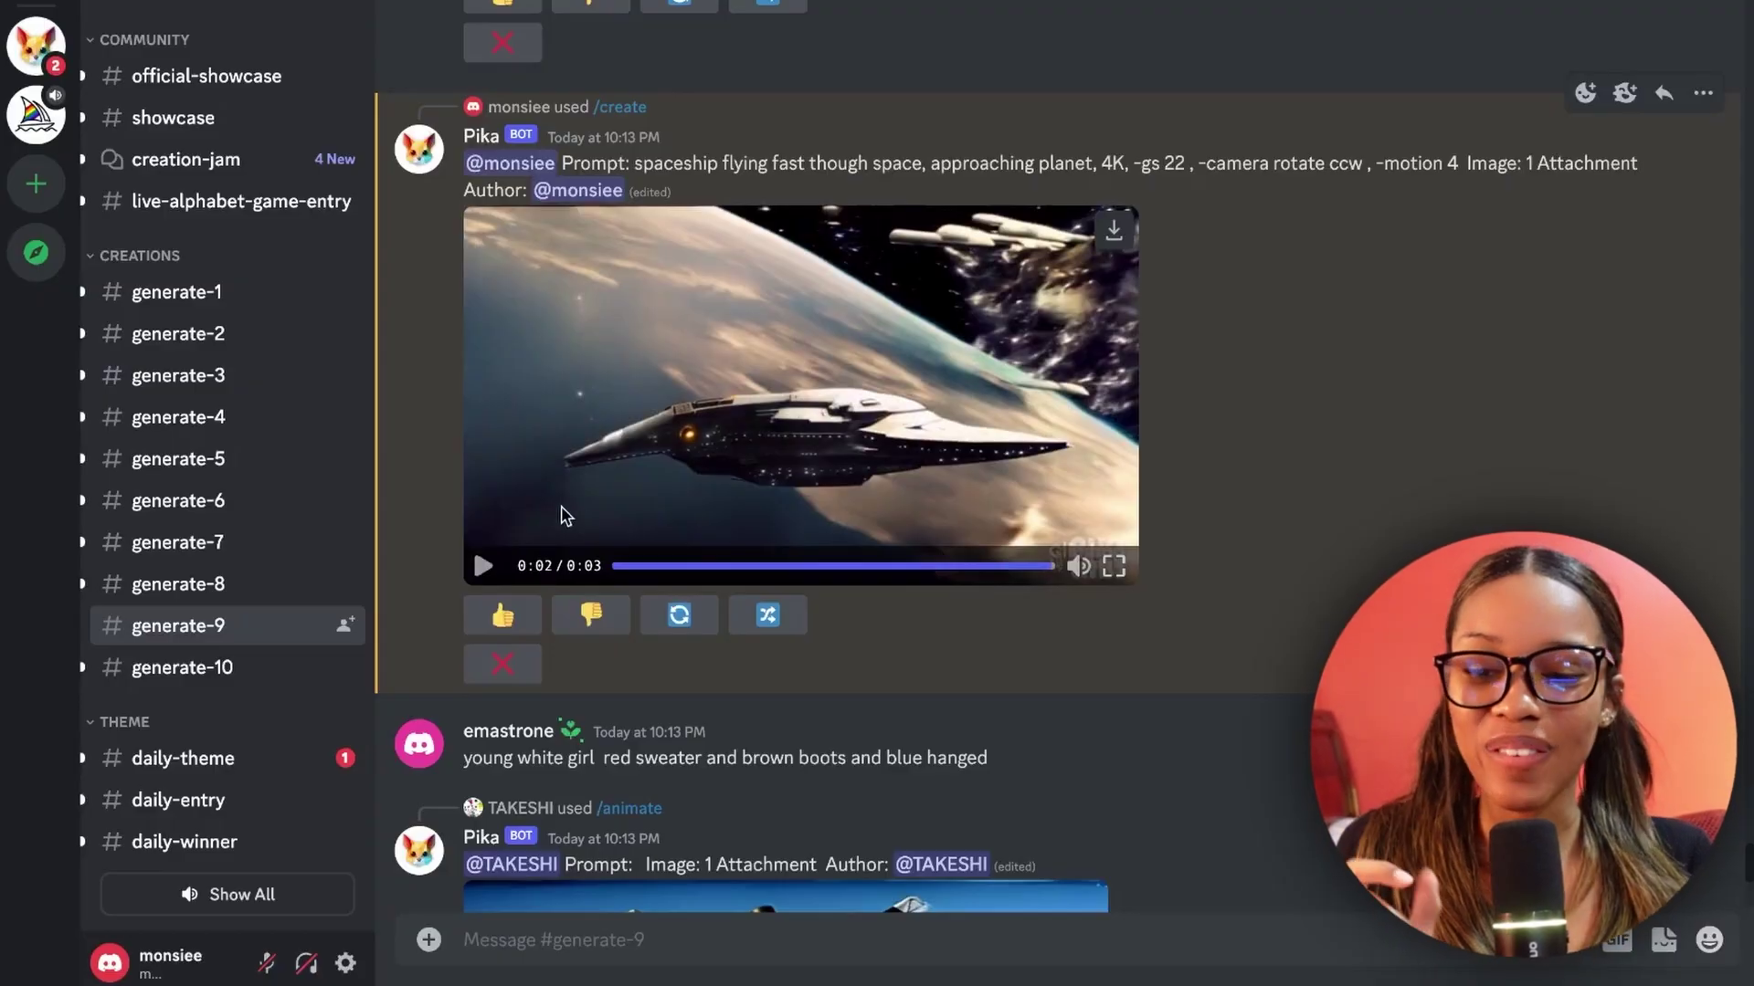
left_click(485, 573)
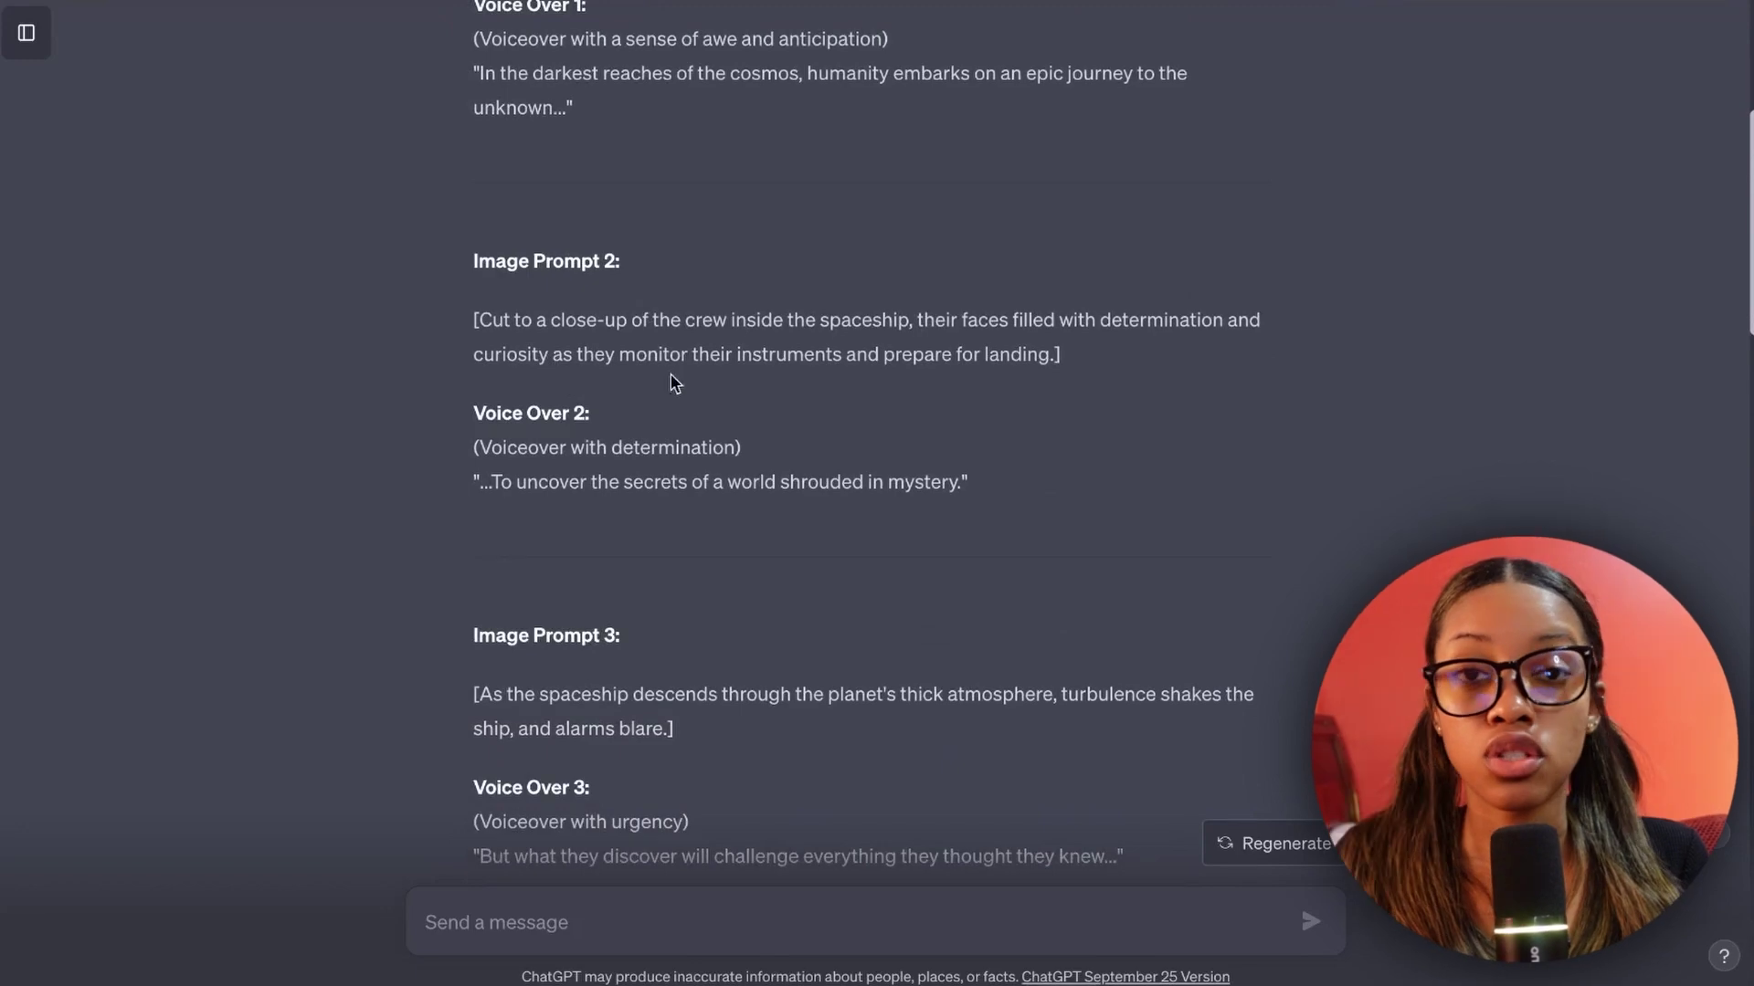
Switch to the ChatGPT trailer script and review its image prompts and voice-over lines through Image Prompt 10
scroll(737, 390, "down", 20)
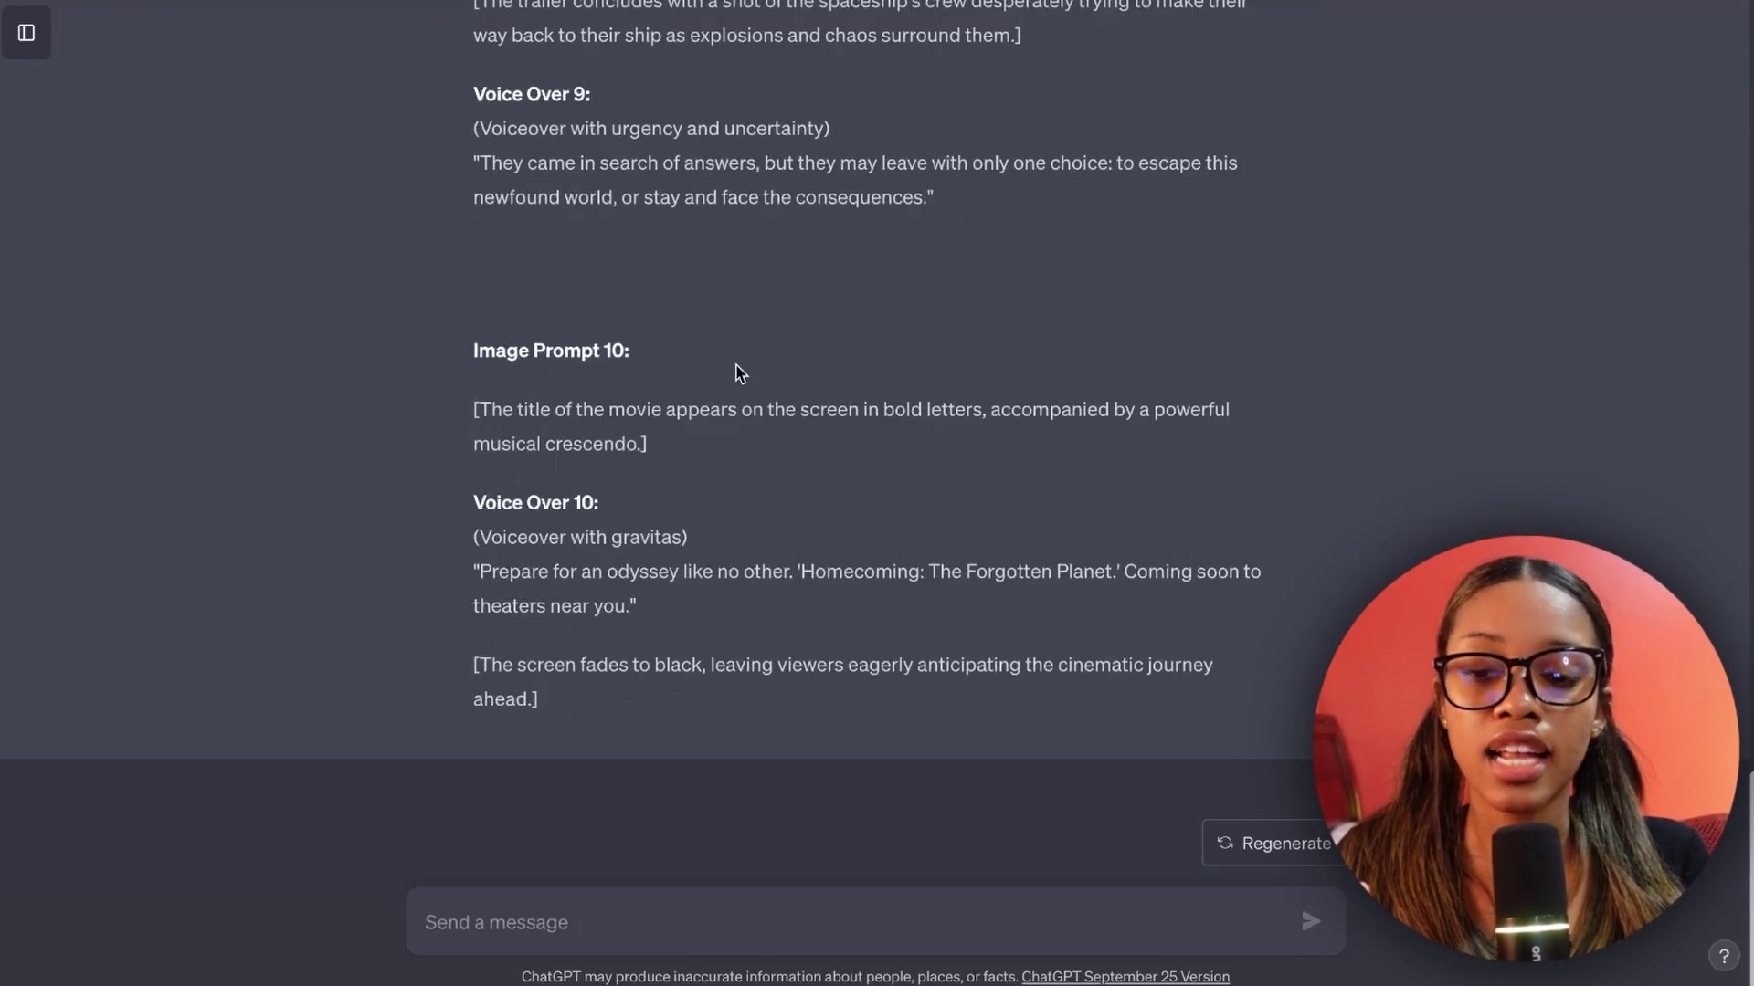
scroll(741, 373, "up", 4)
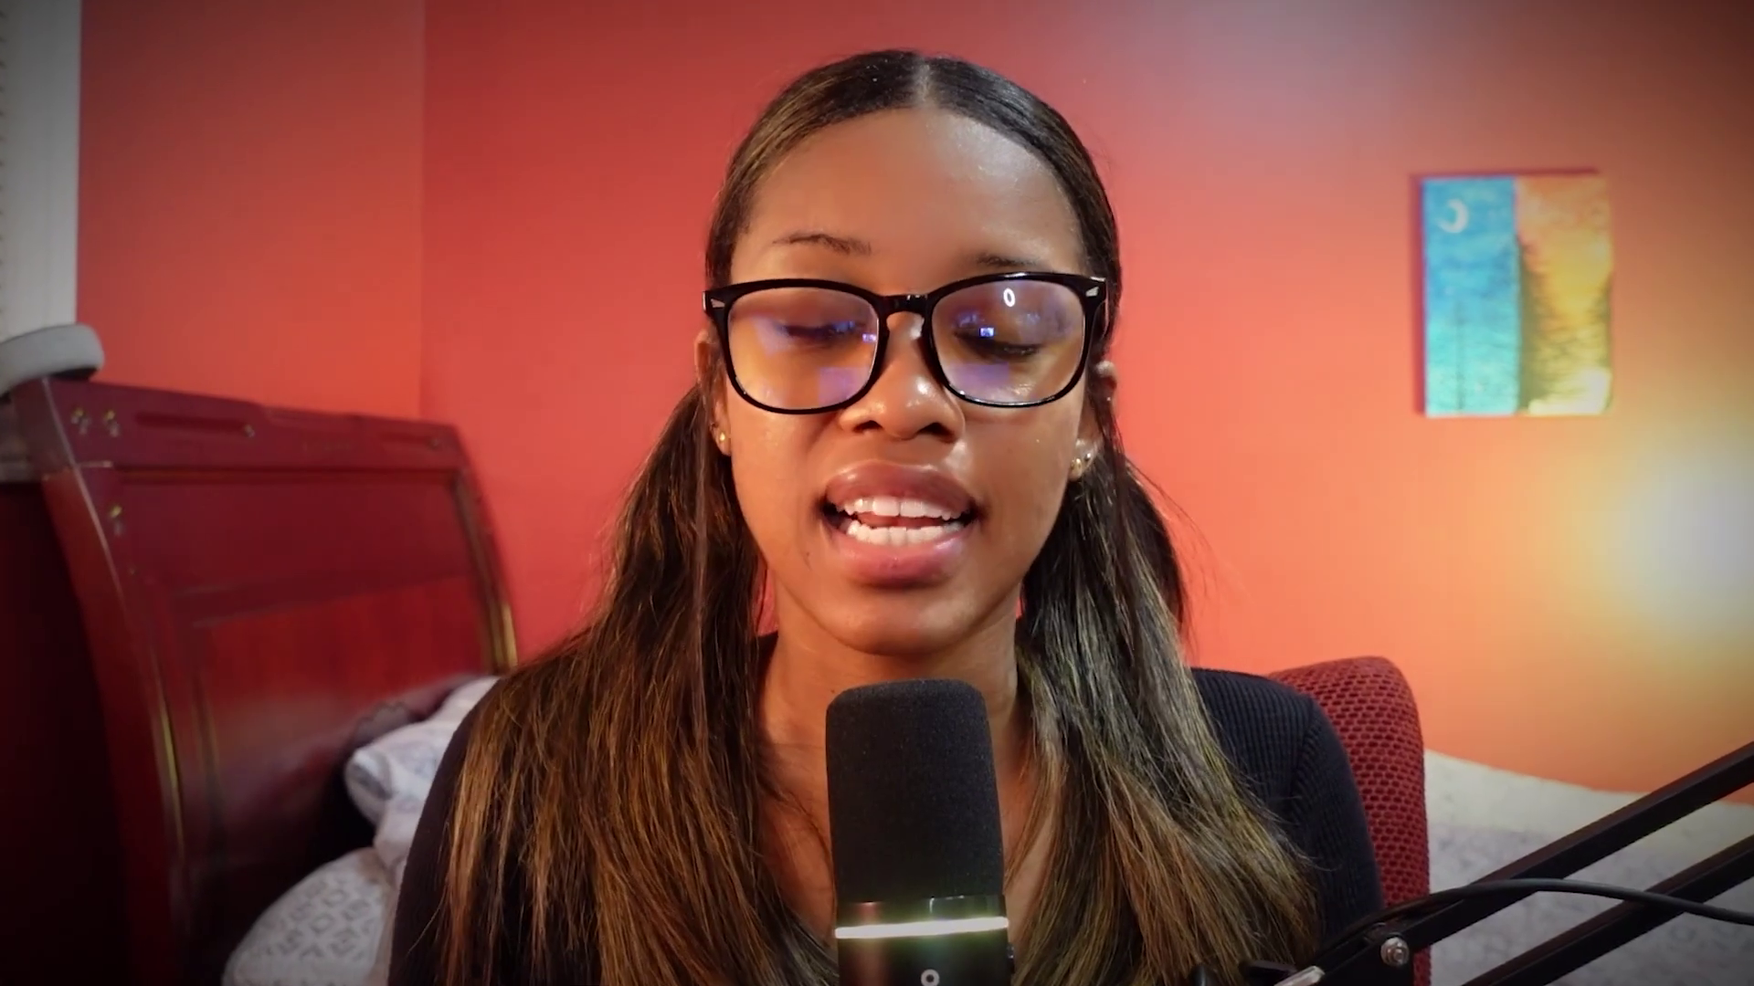